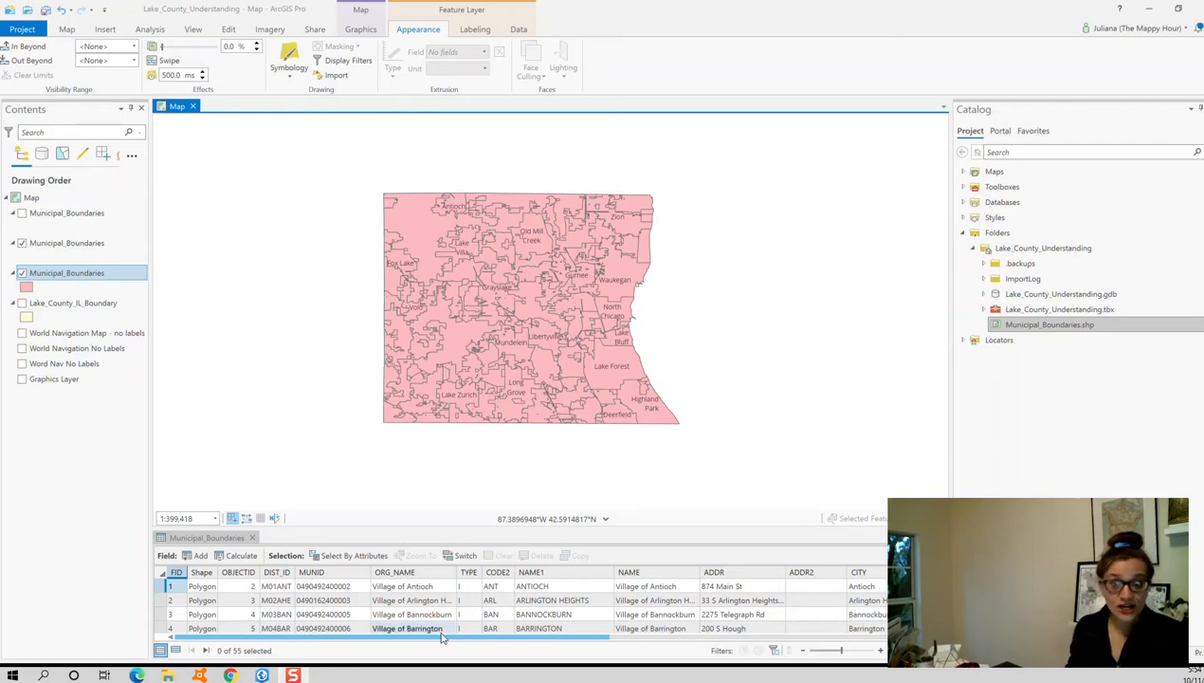
{"action": "left_click", "coordinate": [606, 519]}
{"action": "left_click", "coordinate": [841, 410]}
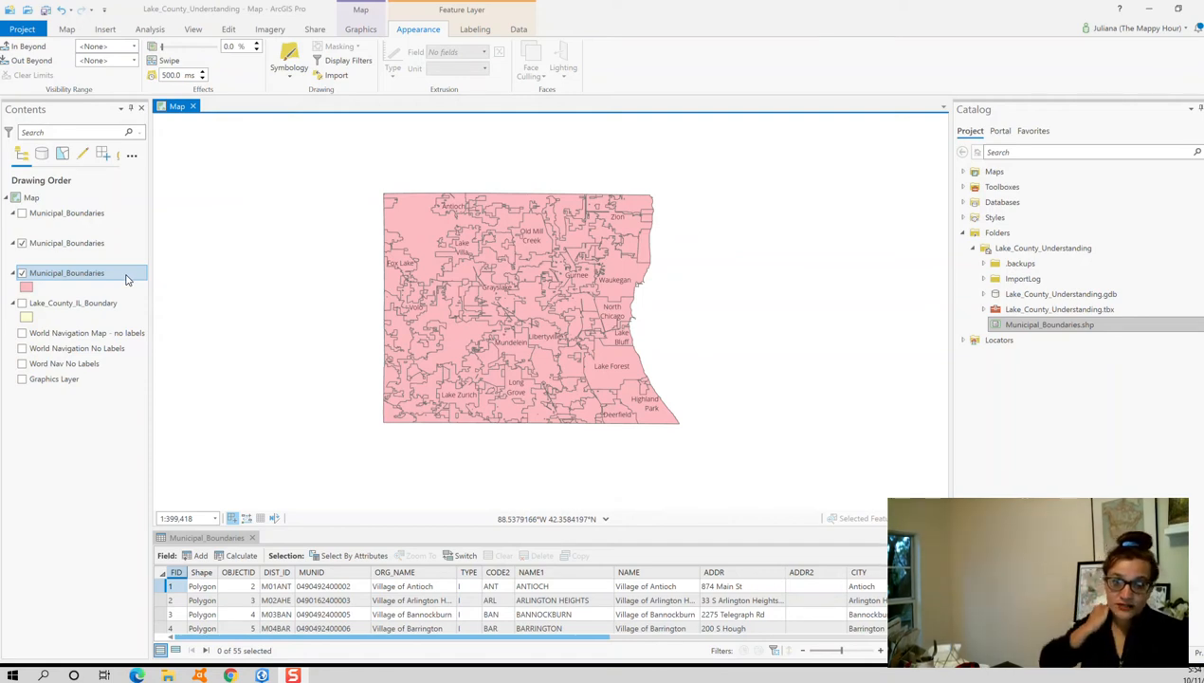
- Add a definition query to the pink Municipal_Boundaries layer where NAME is equal to Village of Grayslake
{"action": "right_click", "coordinate": [56, 274]}
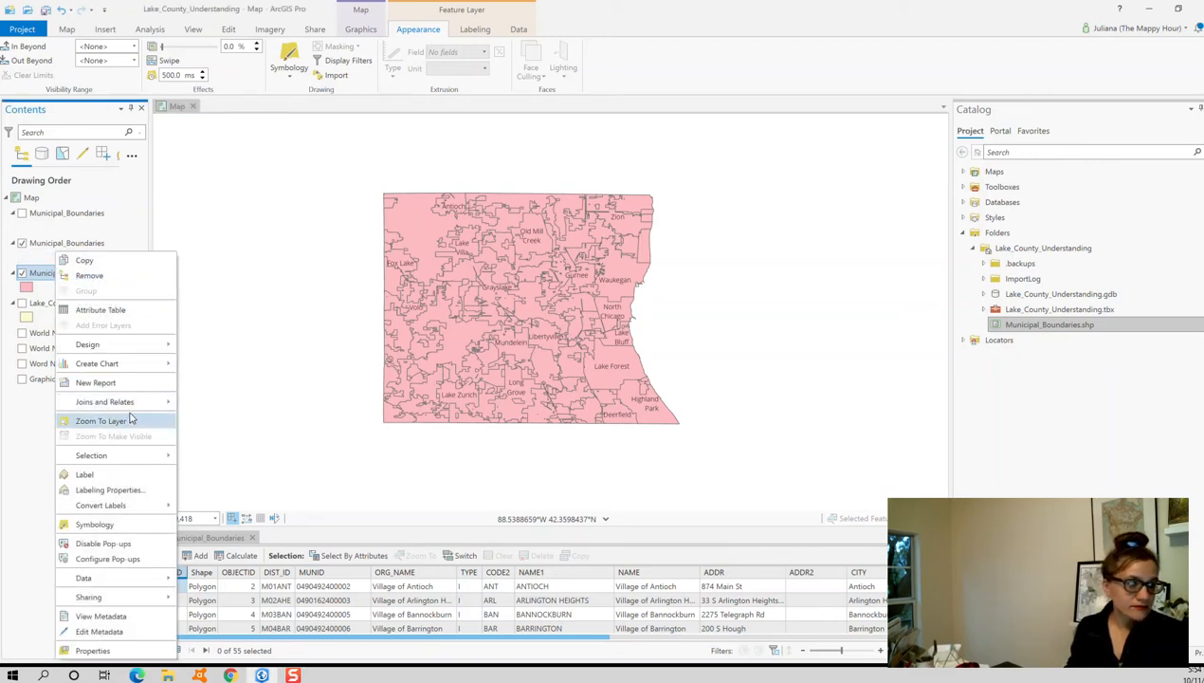
{"action": "mouse_move", "coordinate": [133, 406]}
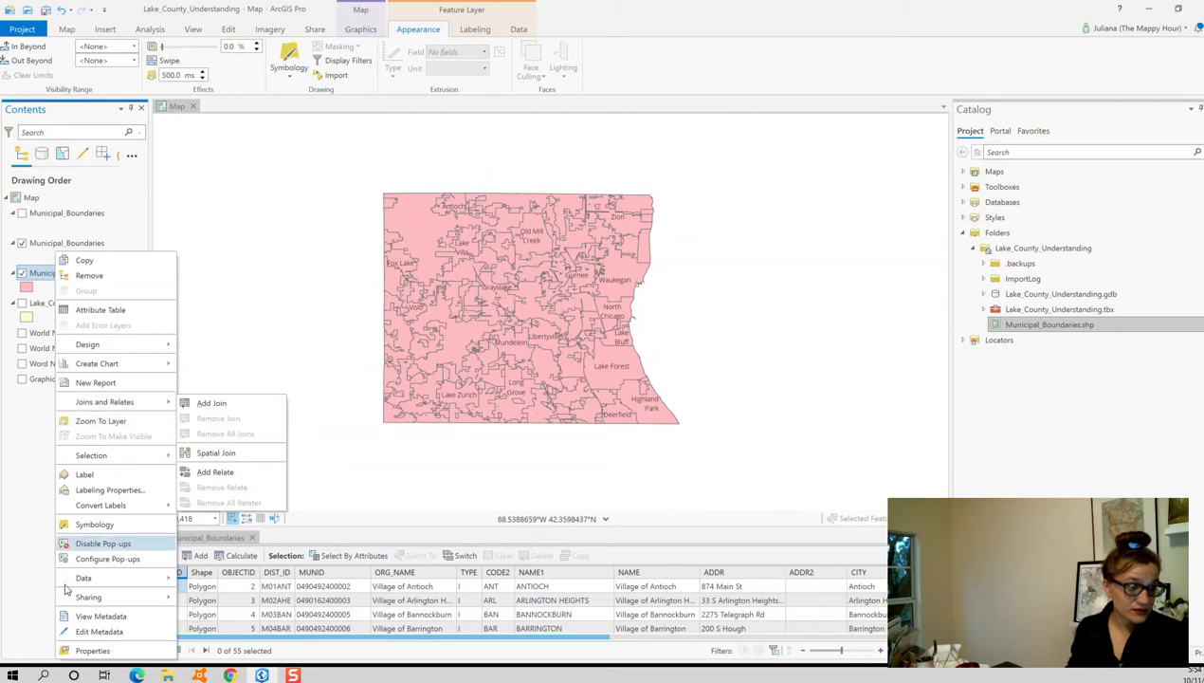
{"action": "left_click", "coordinate": [92, 651]}
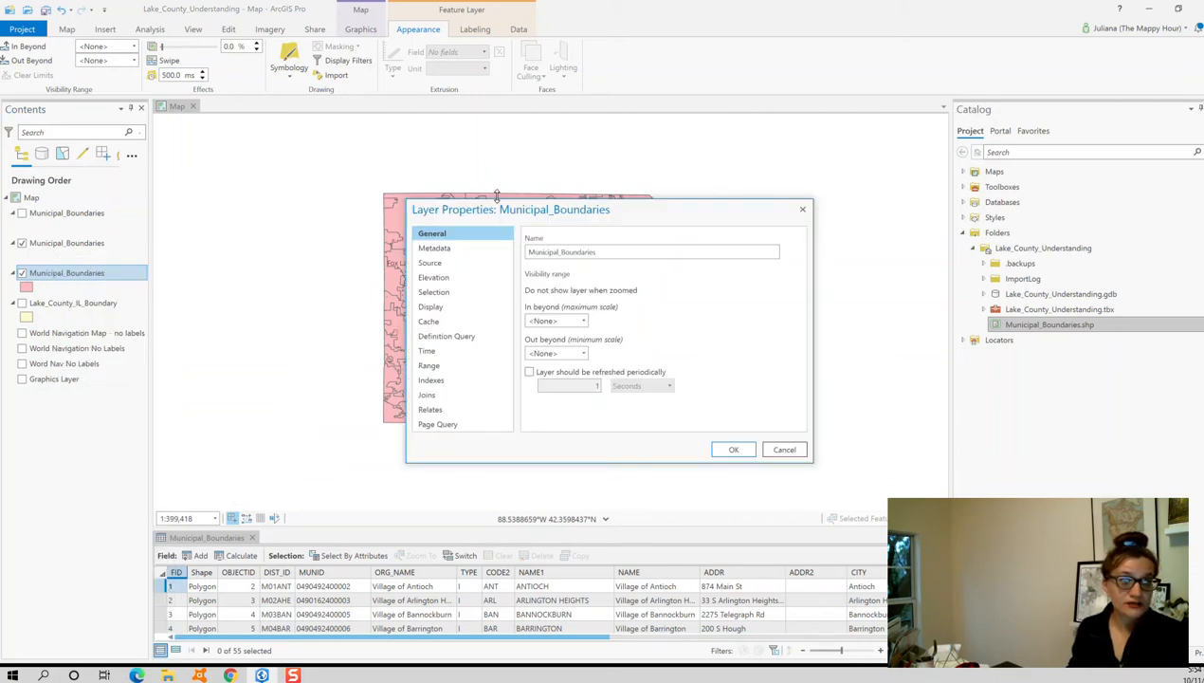
{"action": "left_click", "coordinate": [451, 338]}
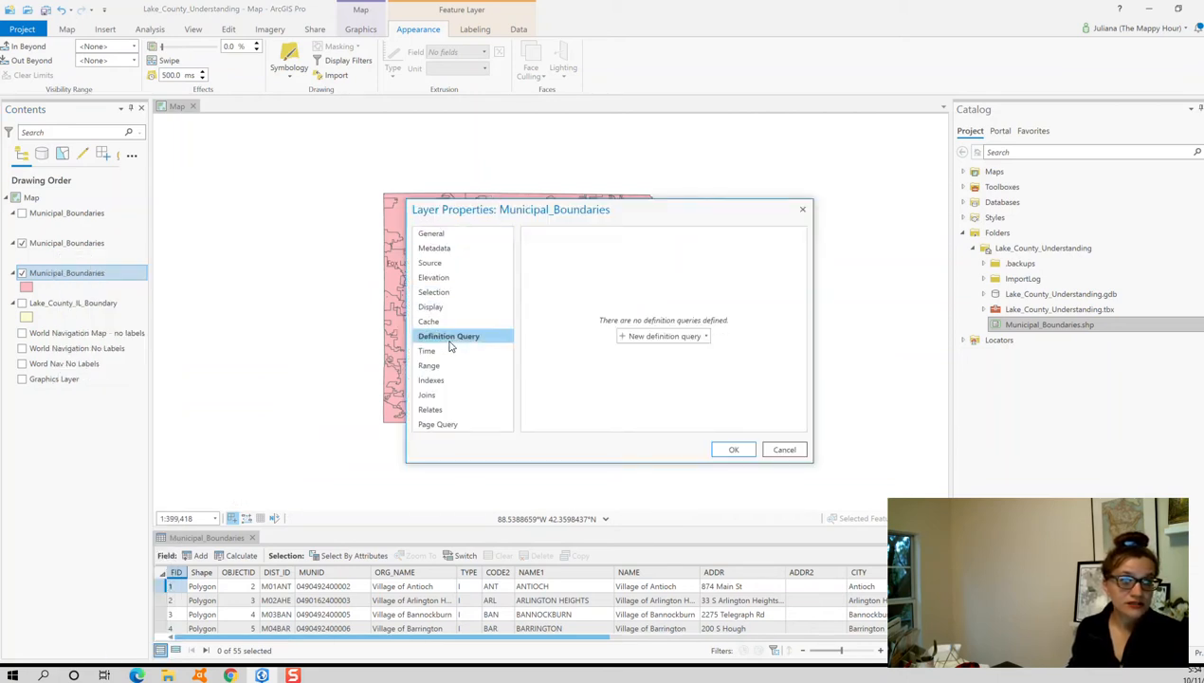
{"action": "left_click", "coordinate": [701, 336]}
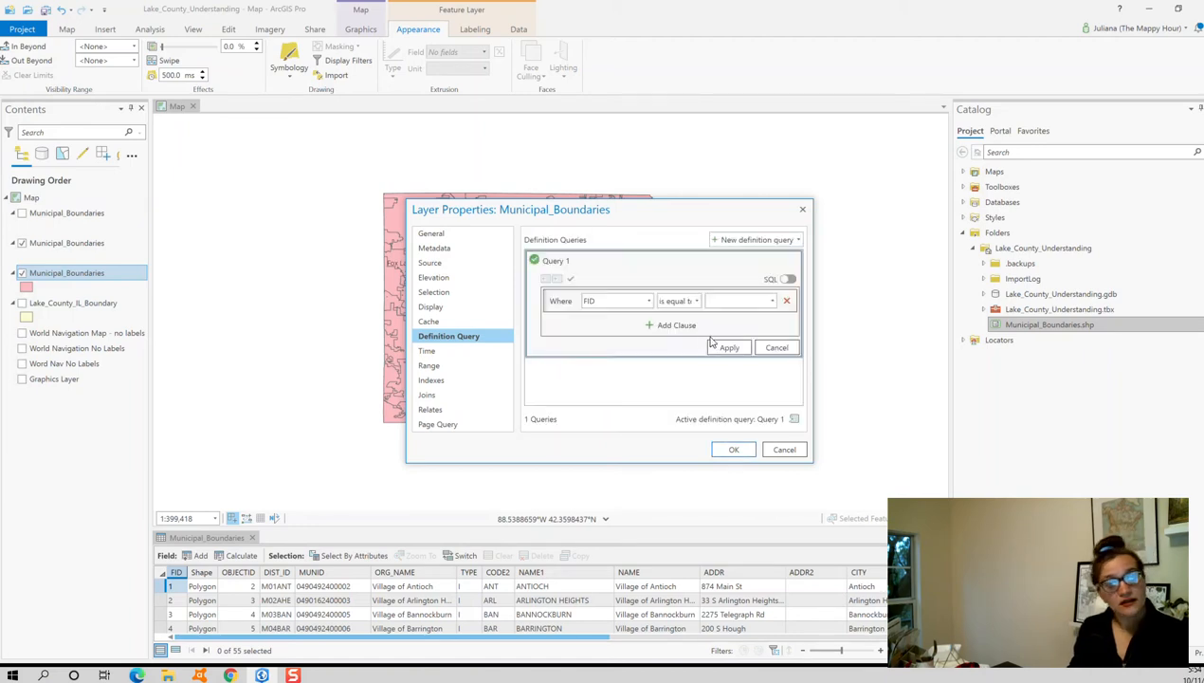
{"action": "left_click", "coordinate": [616, 301]}
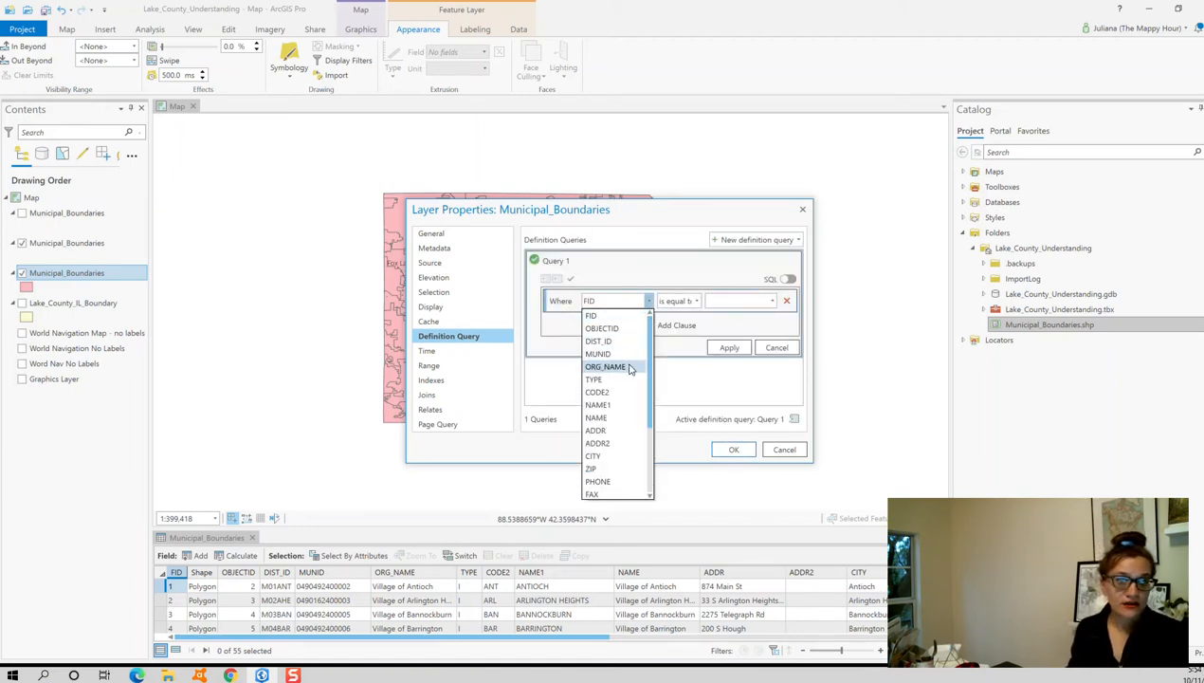
{"action": "left_click", "coordinate": [614, 417]}
{"action": "left_click", "coordinate": [774, 302]}
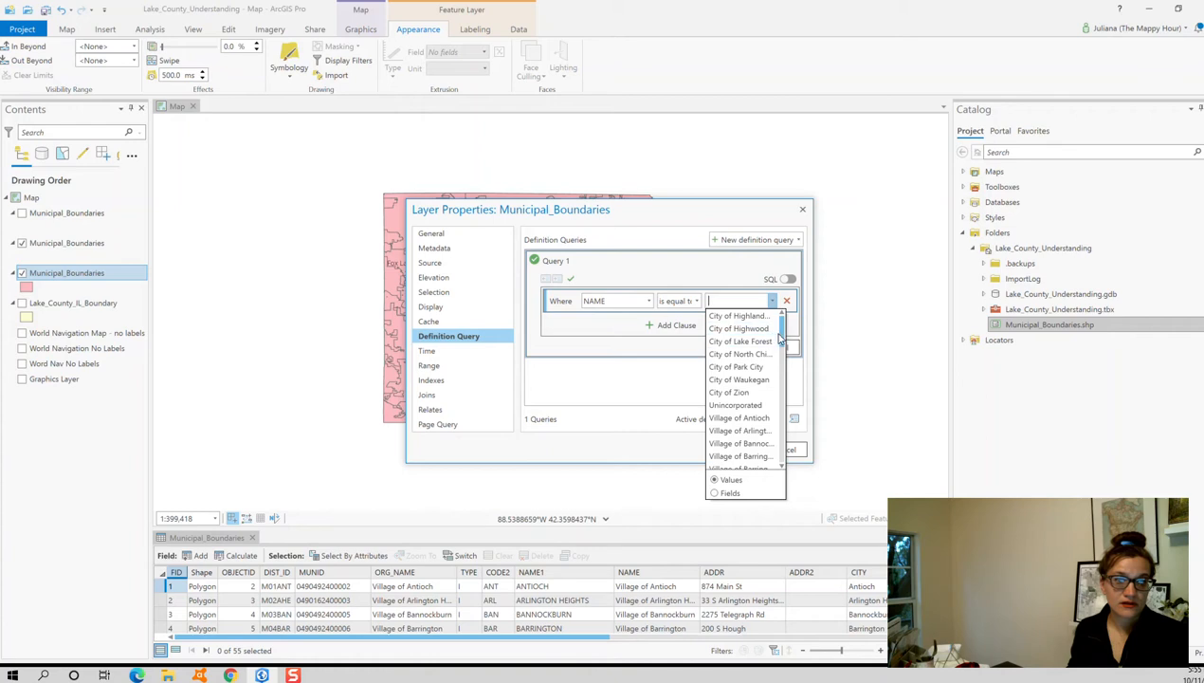
{"action": "left_click_drag", "start_coordinate": [783, 334], "coordinate": [782, 359]}
{"action": "left_click", "coordinate": [739, 430]}
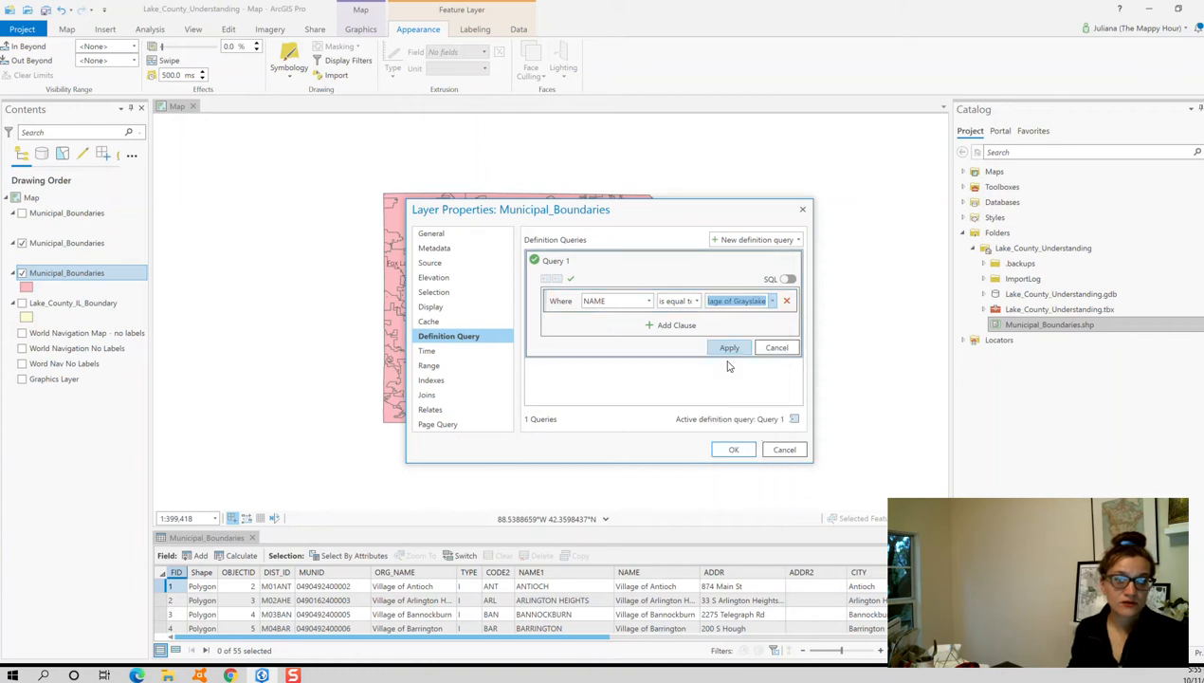
{"action": "left_click", "coordinate": [728, 348]}
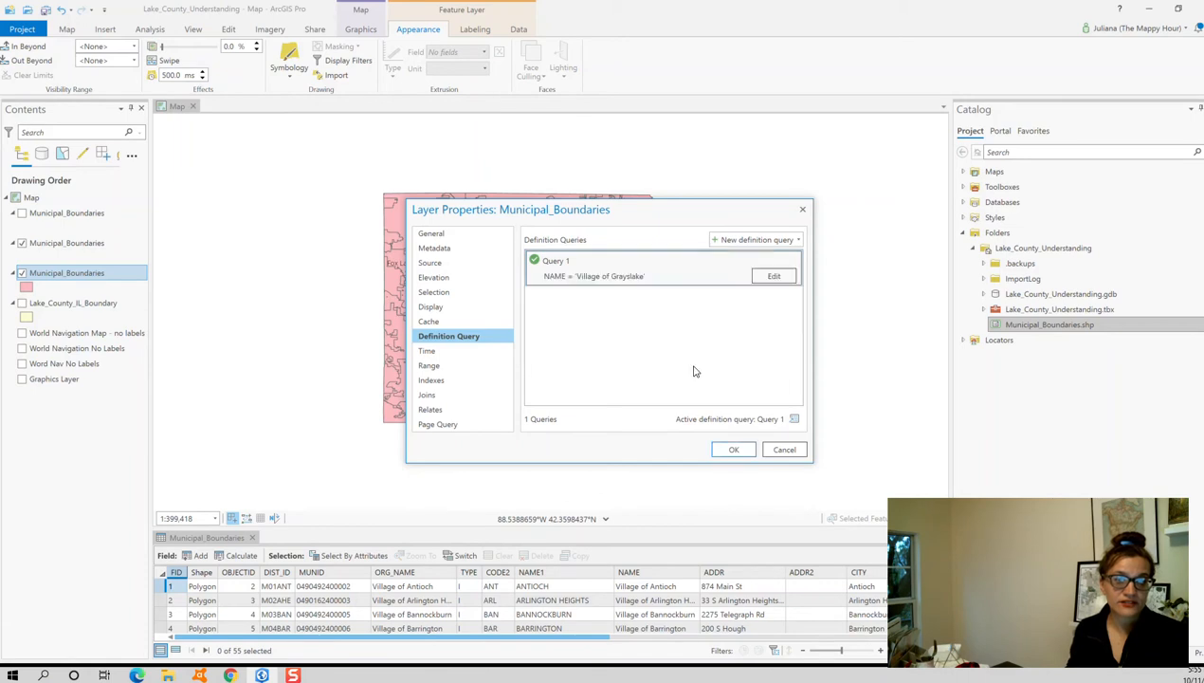
{"action": "left_click", "coordinate": [734, 449]}
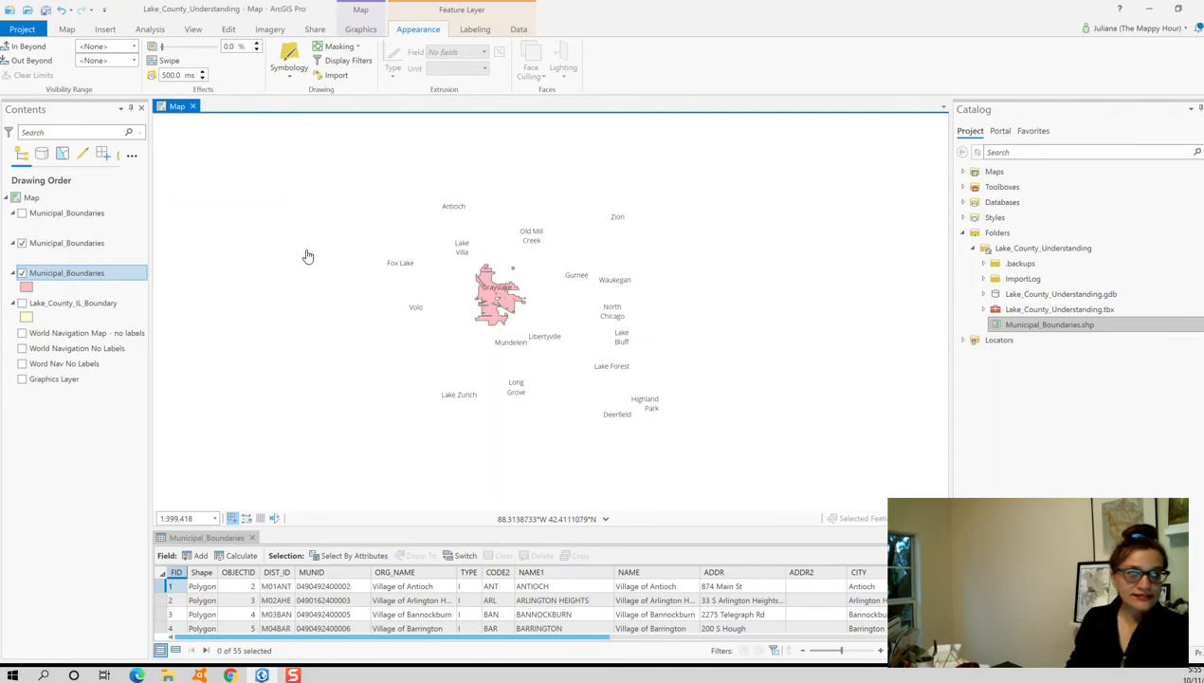
- Turn off the Municipal_Boundaries layer that shows the municipality name labels
{"action": "left_click", "coordinate": [22, 243]}
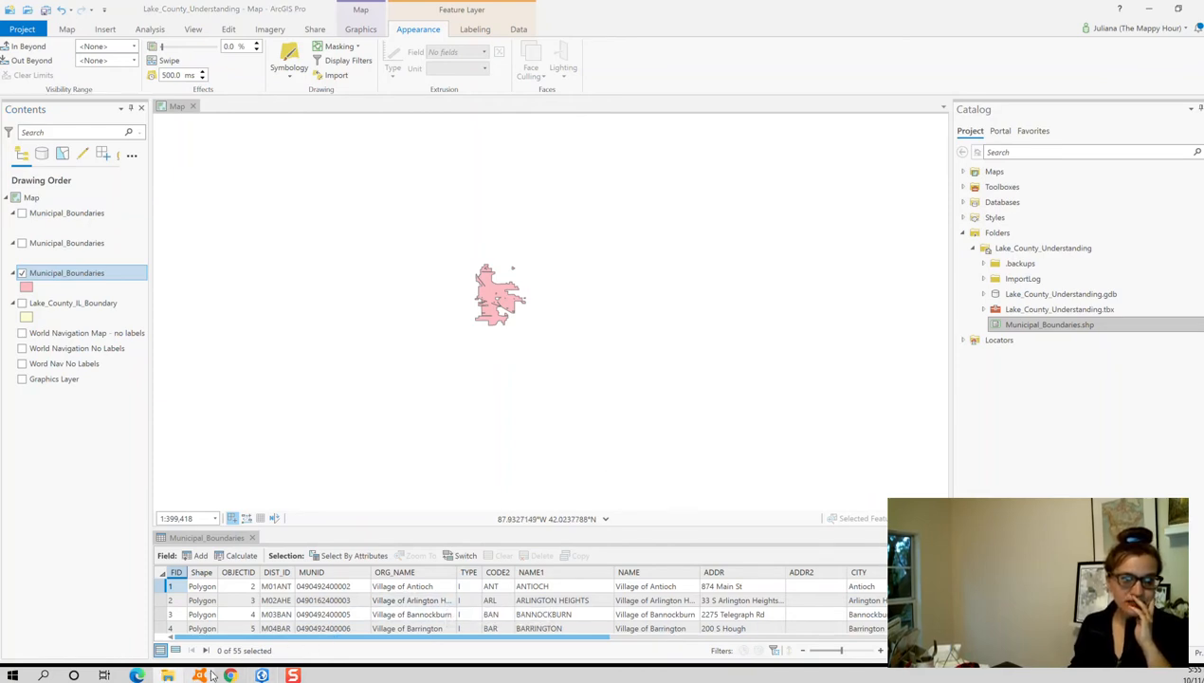
{"action": "left_click", "coordinate": [261, 675]}
{"action": "left_click", "coordinate": [168, 675]}
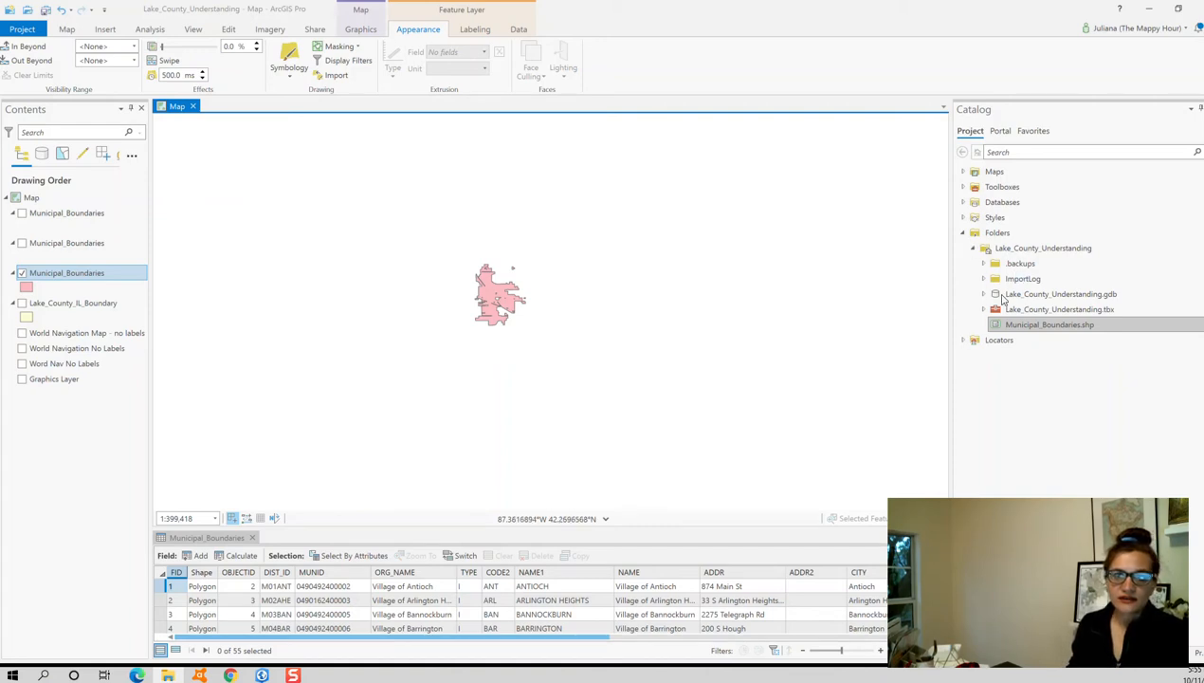
- Refresh the Lake_County_Understanding folder in the project catalog
{"action": "left_click", "coordinate": [996, 331]}
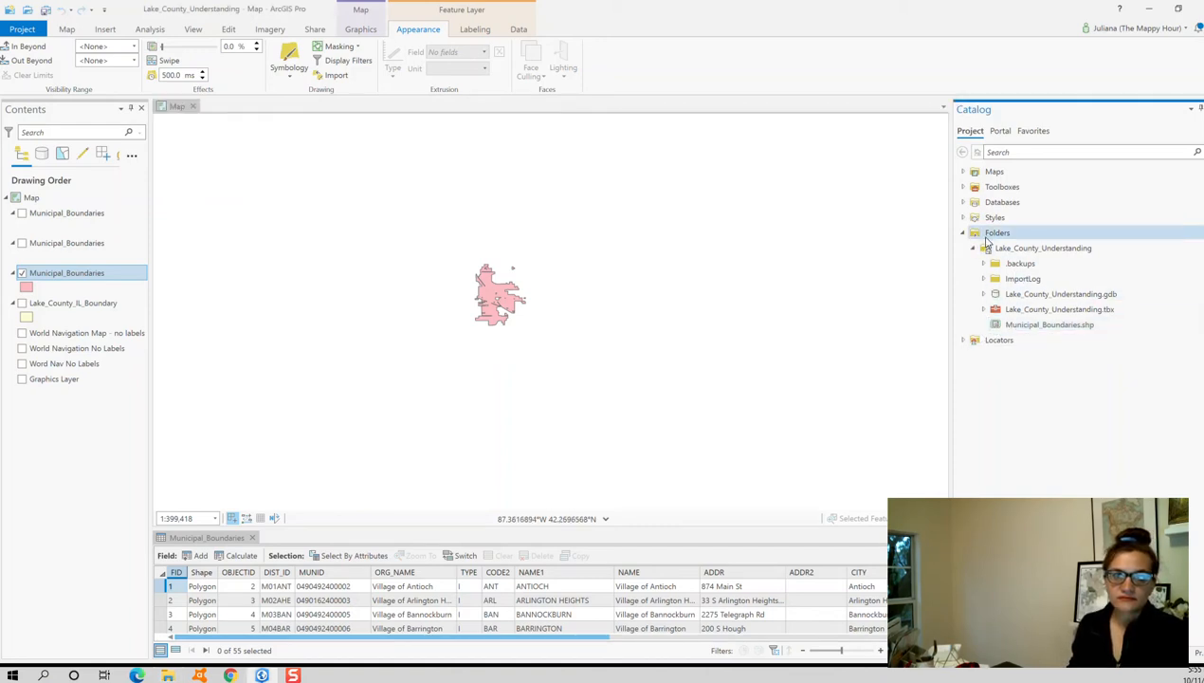
{"action": "right_click", "coordinate": [1002, 249]}
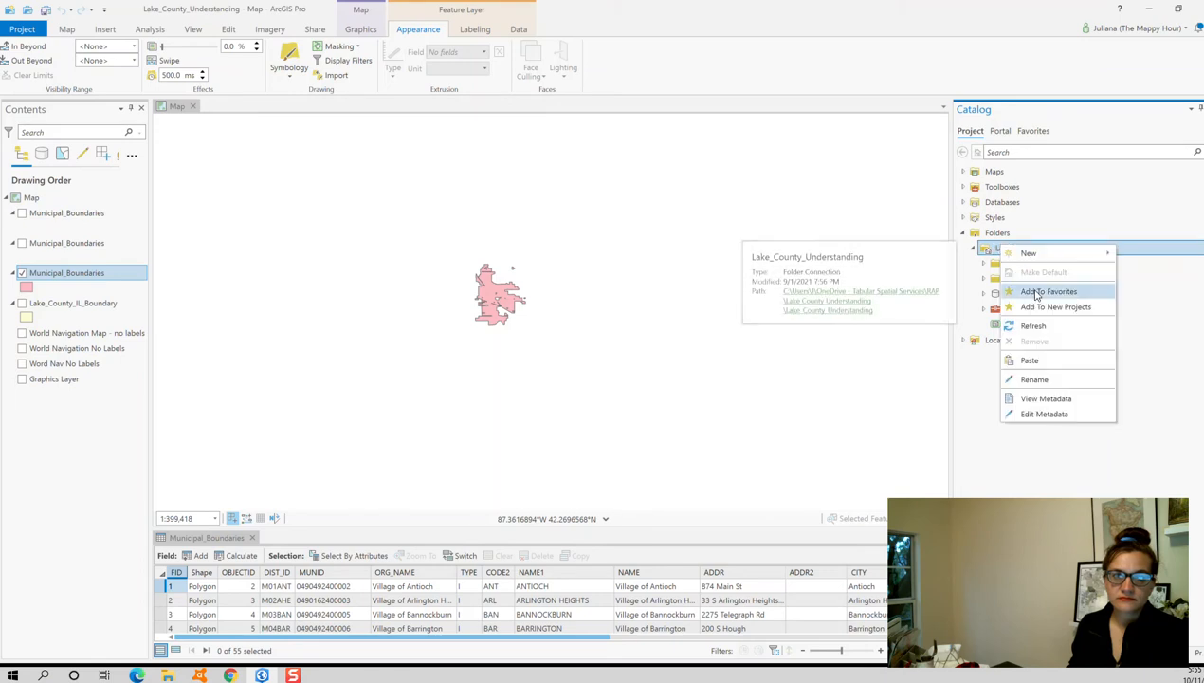
{"action": "left_click", "coordinate": [1032, 325]}
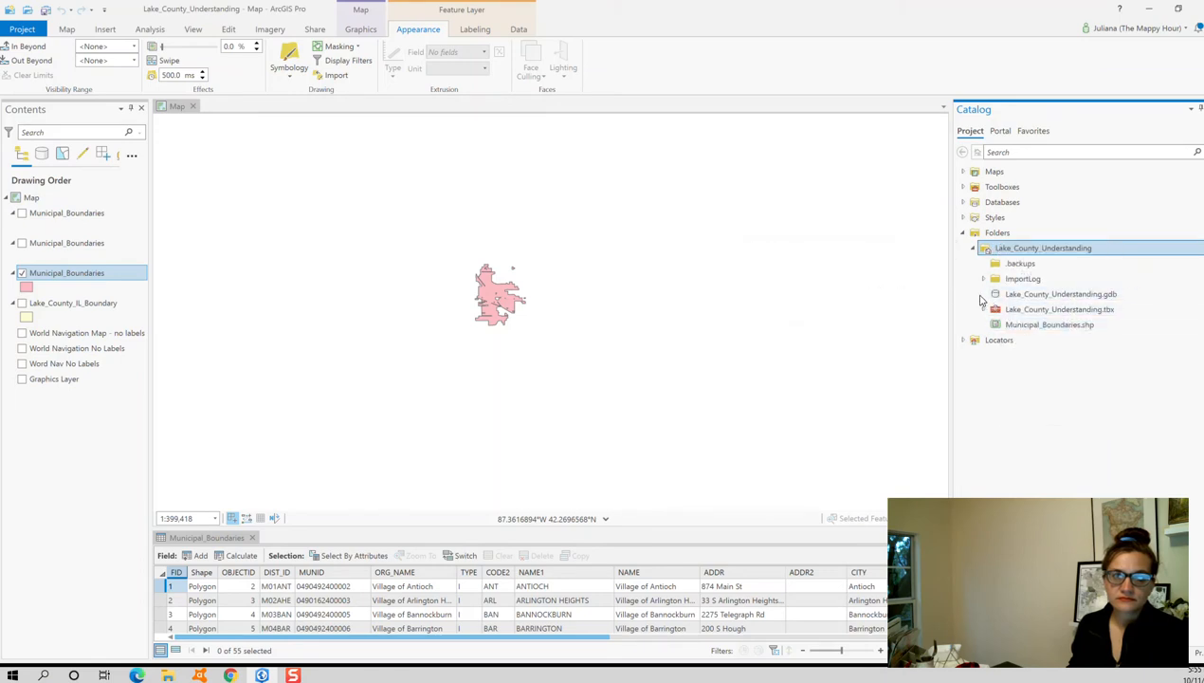
- Add Lake_County_IL_Boundary from Lake_County_Understanding.gdb to the map and place it directly below the filtered pink Municipal_Boundaries layer
{"action": "left_click", "coordinate": [984, 294]}
{"action": "left_click", "coordinate": [1069, 311]}
{"action": "left_click_drag", "start_coordinate": [1069, 314], "coordinate": [554, 352]}
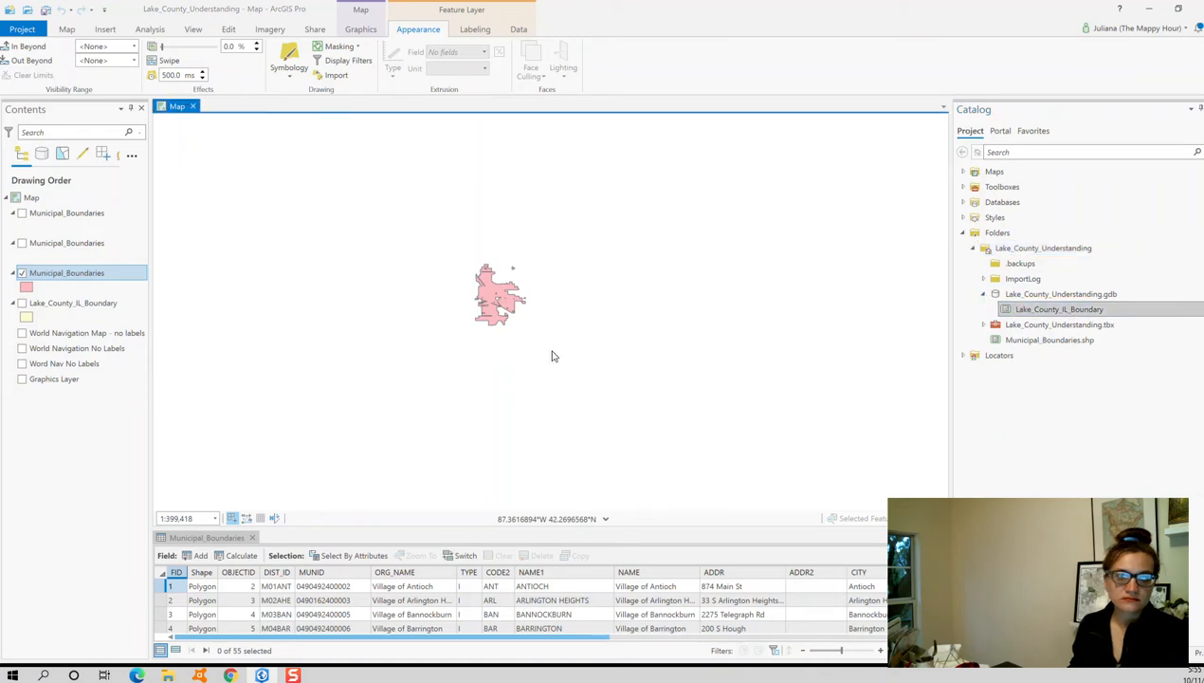
{"action": "left_click_drag", "start_coordinate": [73, 211], "coordinate": [58, 333]}
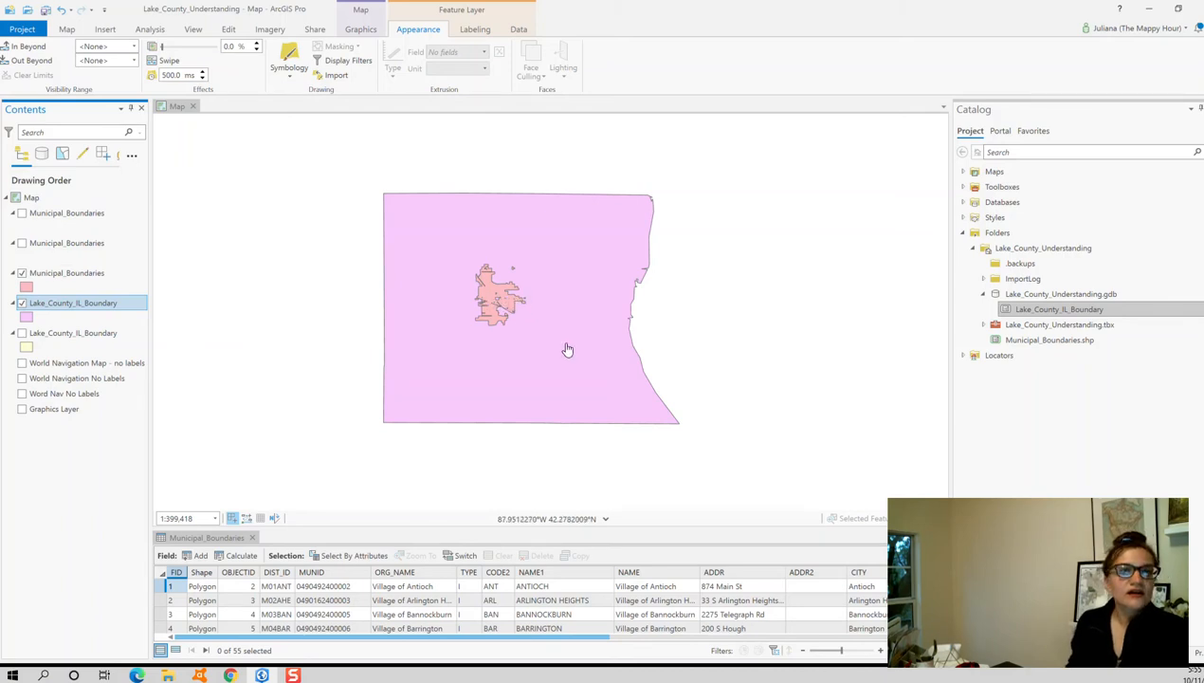
- Search the Living Atlas portal content for "US States"
{"action": "left_click", "coordinate": [990, 134]}
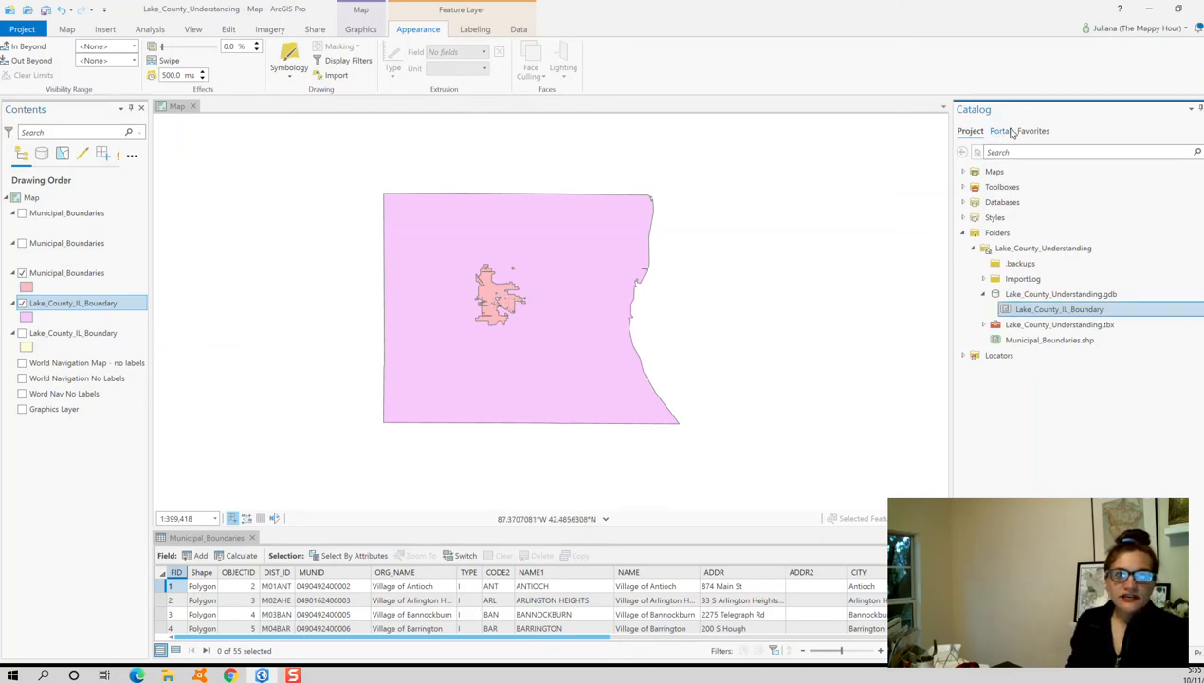
{"action": "left_click", "coordinate": [1004, 132]}
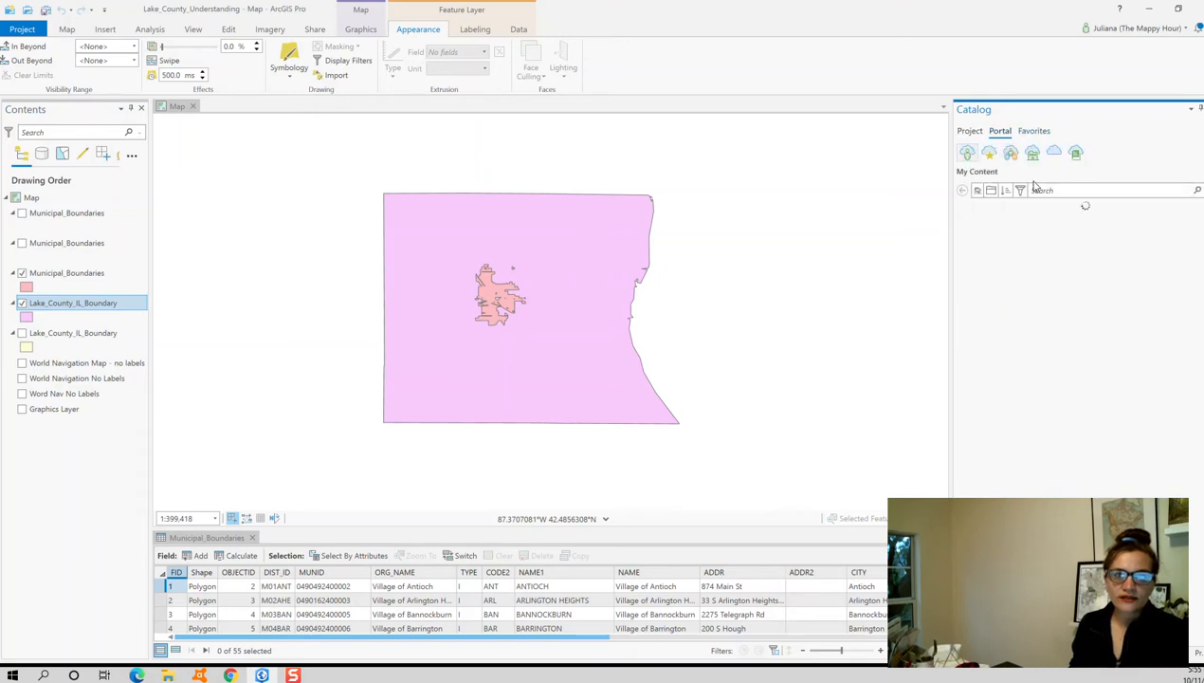
{"action": "left_click", "coordinate": [1057, 157]}
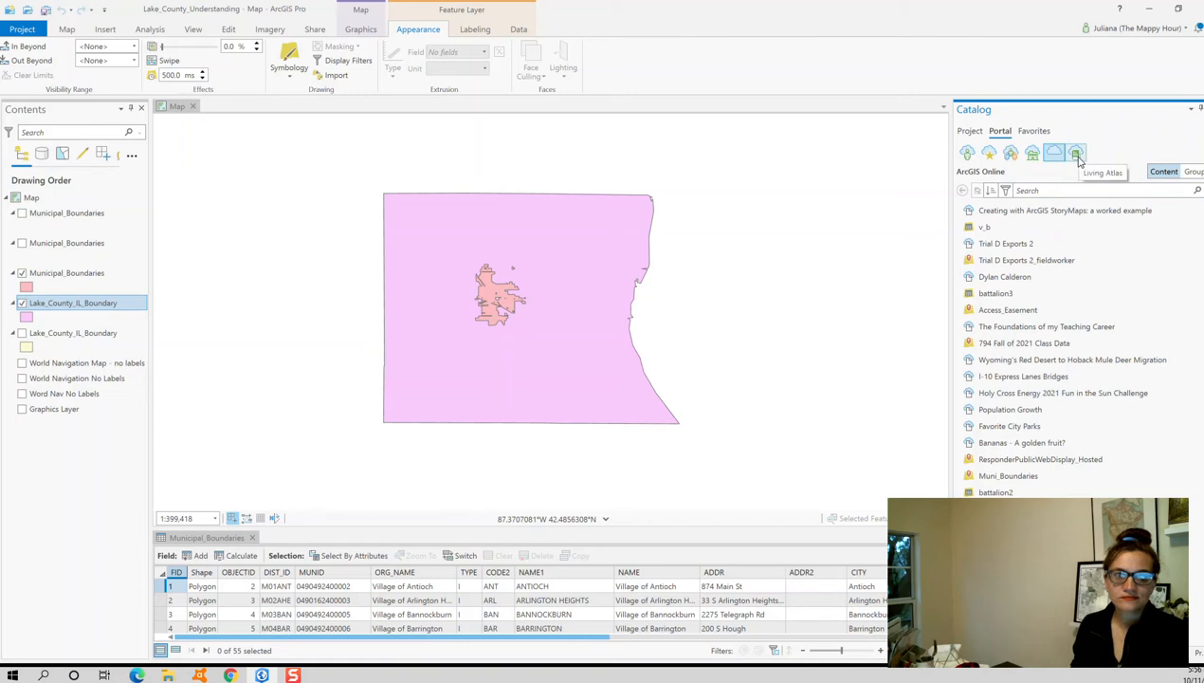
{"action": "left_click", "coordinate": [1077, 155]}
{"action": "left_click", "coordinate": [1045, 191]}
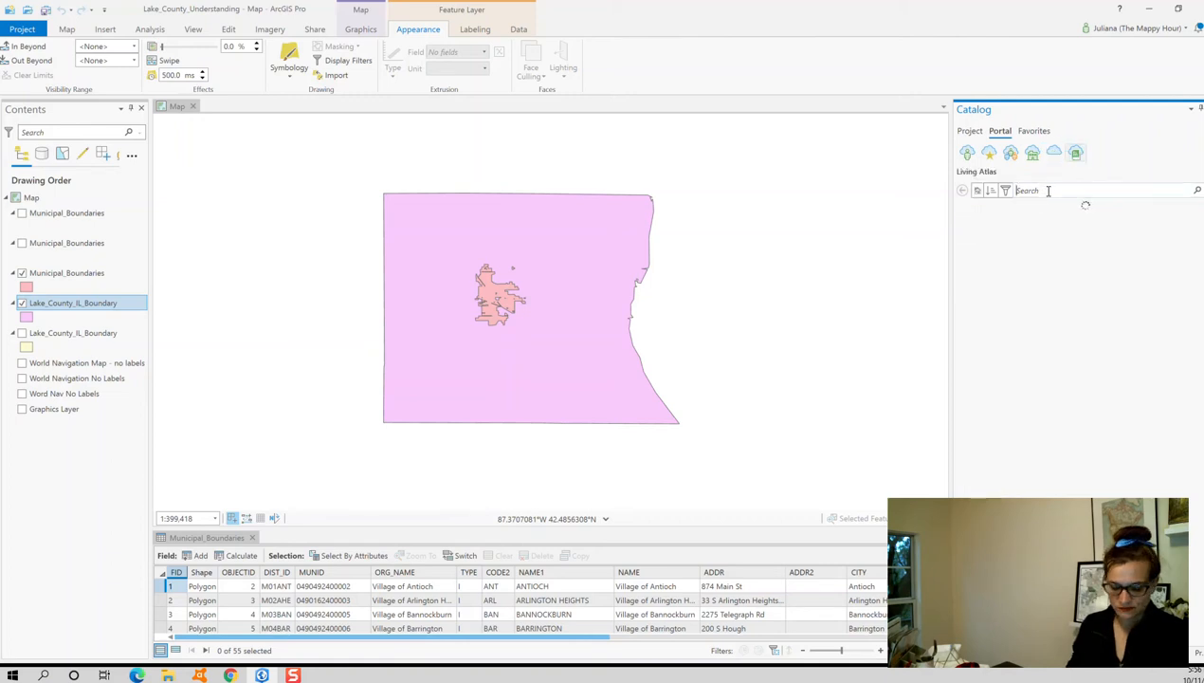
{"action": "type", "text": "US States"}
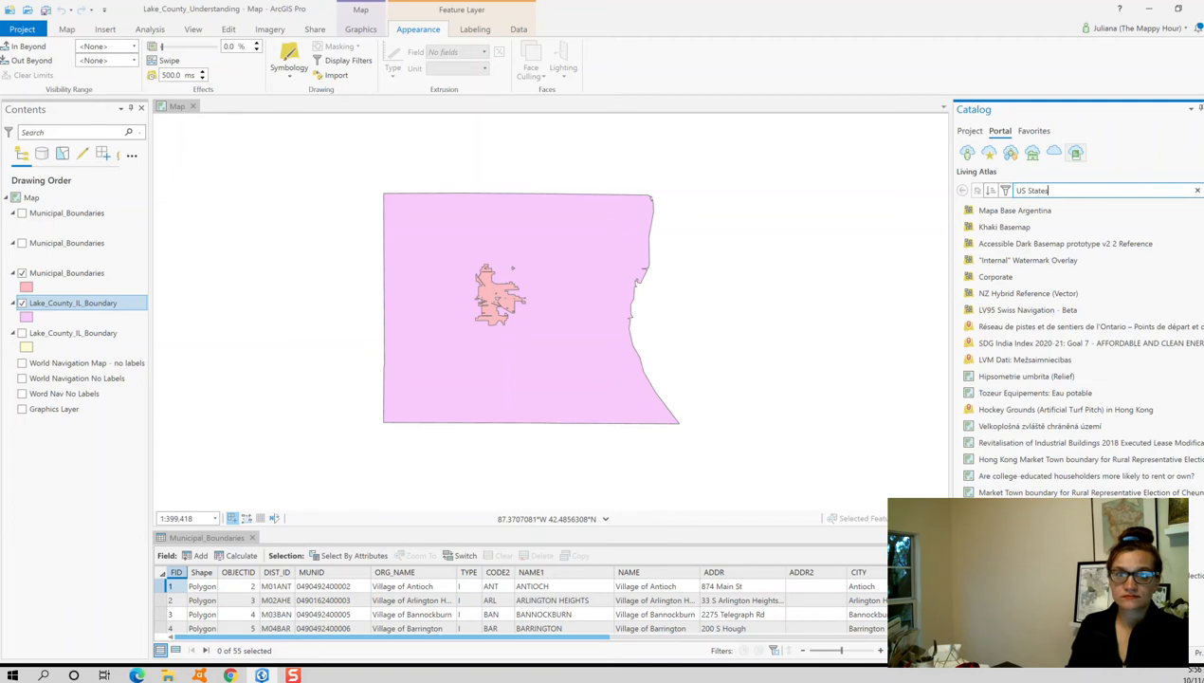
{"action": "key", "text": "Return"}
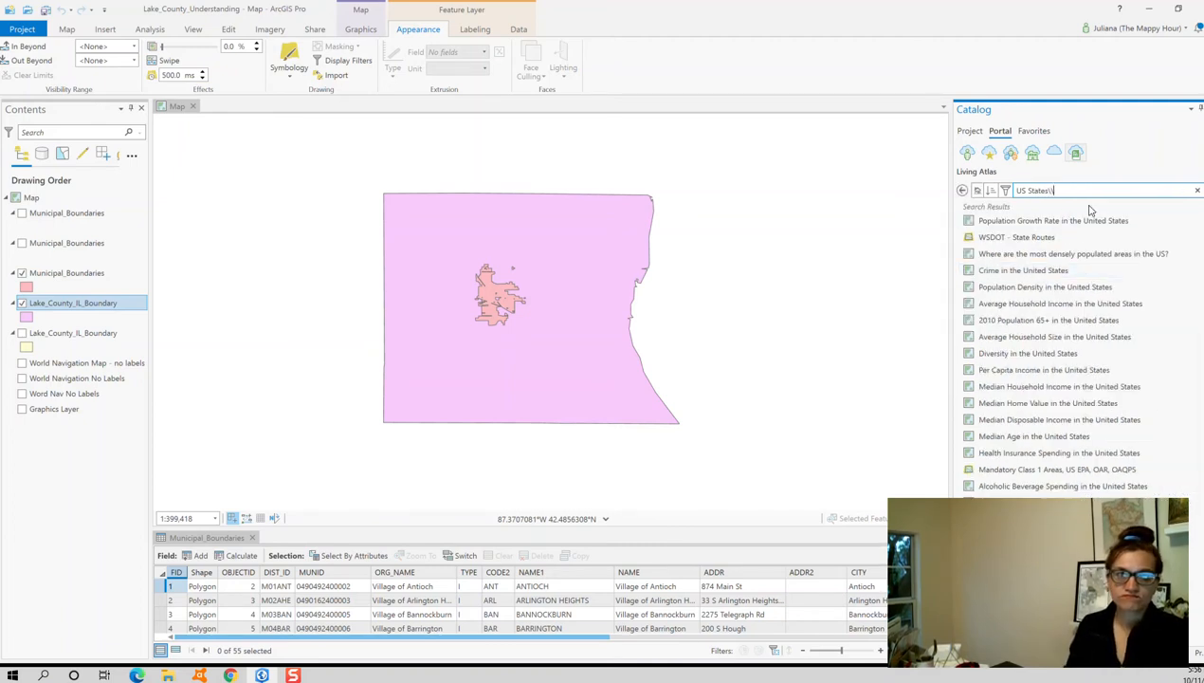
- Replace the Living Atlas search term with "States" and run the search
{"action": "key", "text": "BackSpace"}
{"action": "key", "text": "BackSpace"}
{"action": "key", "text": "BackSpace"}
{"action": "key", "text": "BackSpace"}
{"action": "key", "text": "BackSpace"}
{"action": "key", "text": "BackSpace"}
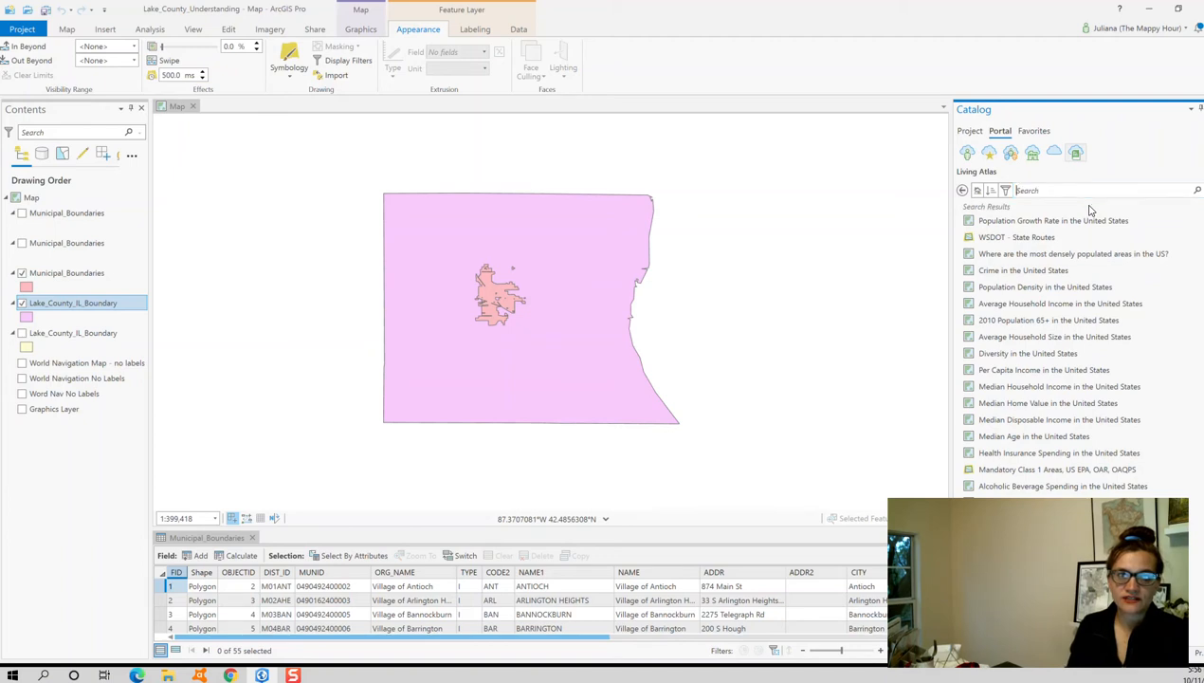
{"action": "type", "text": "States"}
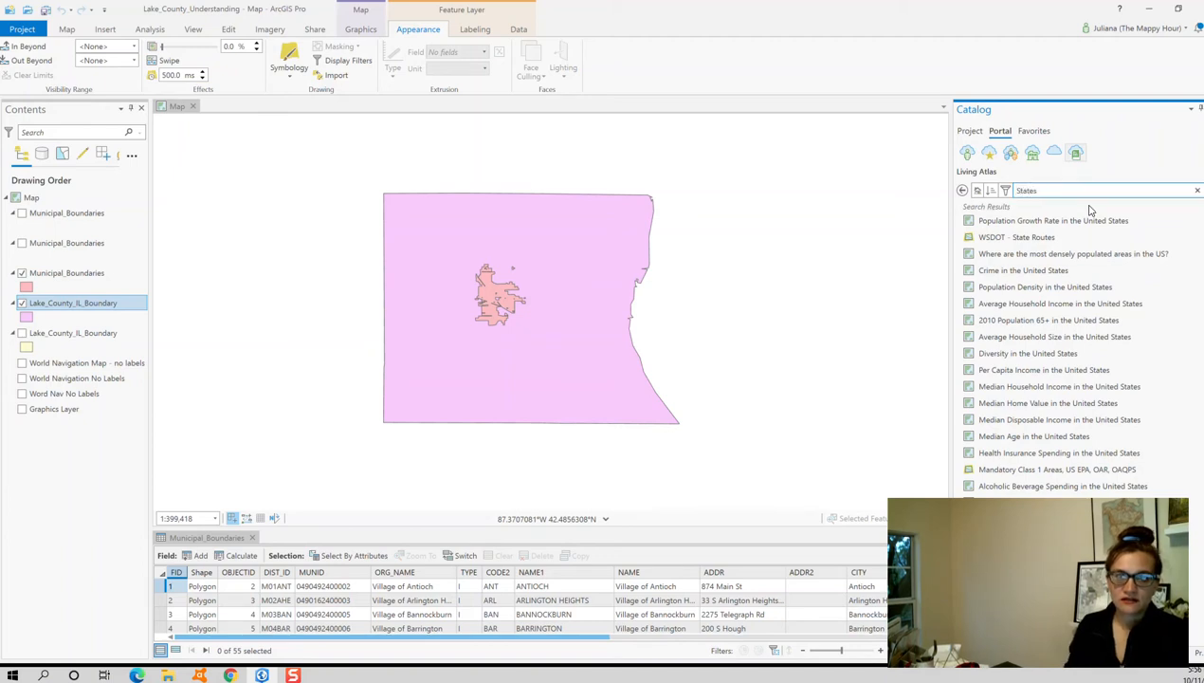
{"action": "key", "text": "Return"}
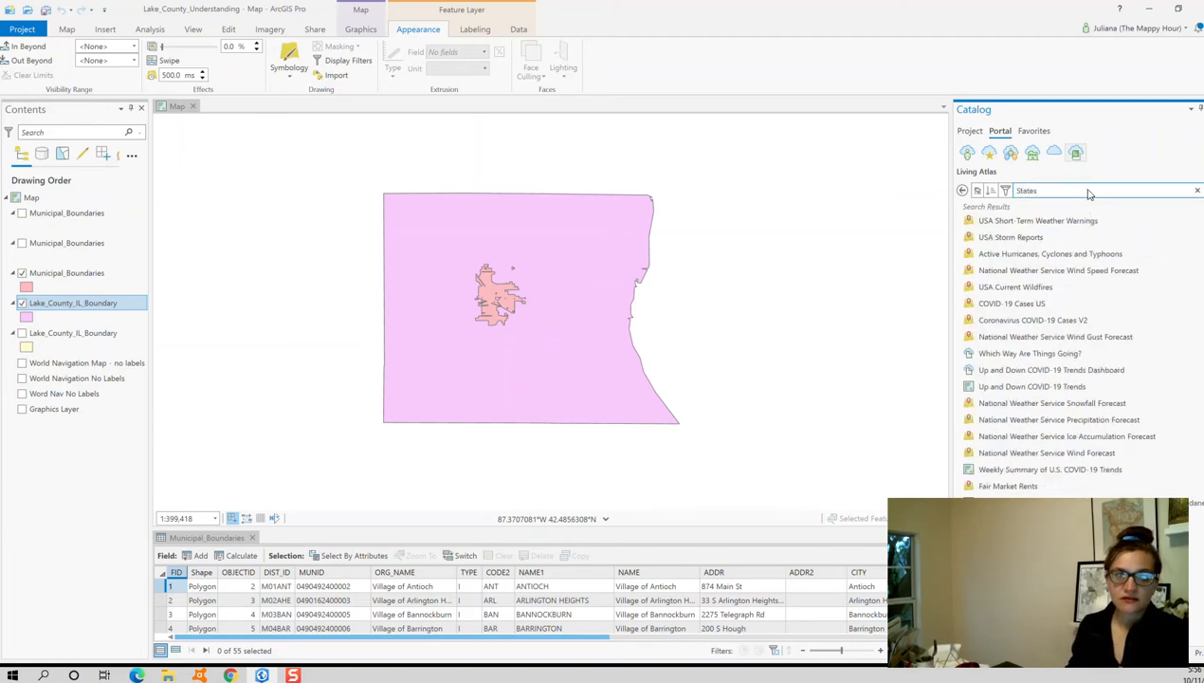
- Search the Living Atlas for "popular demographics" and add Popular Demographics in the United States to the map, below both Lake_County_IL_Boundary layers
{"action": "key", "text": "ctrl+a"}
{"action": "type", "text": "po"}
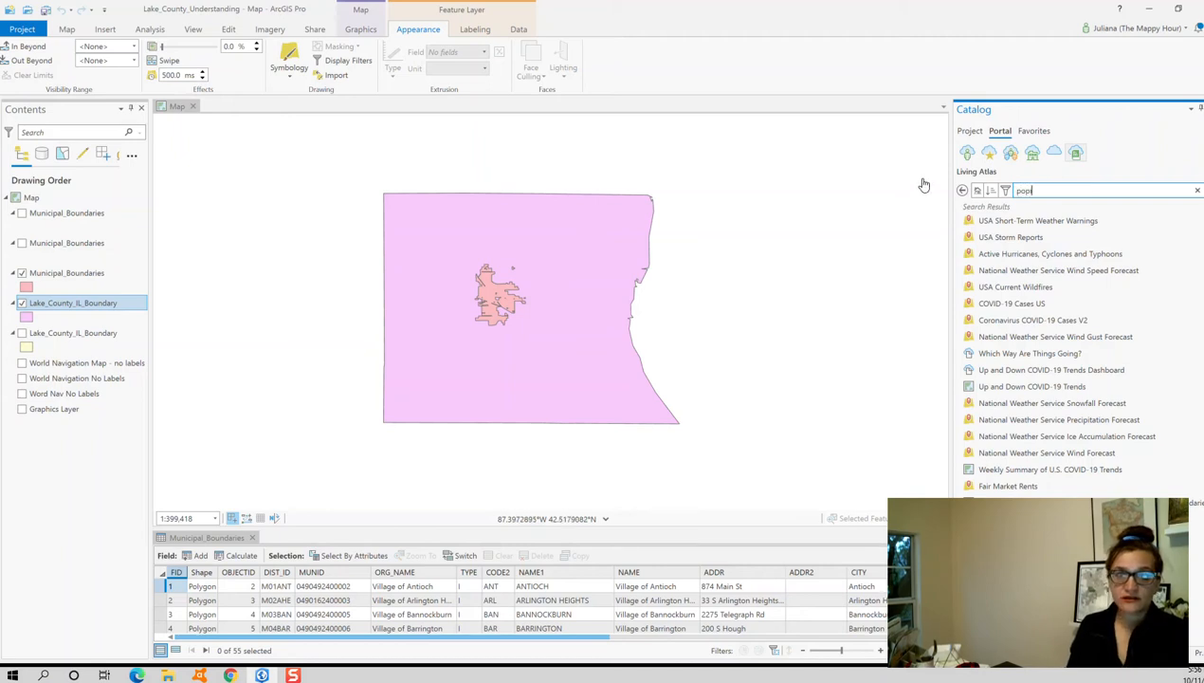
{"action": "type", "text": "pular de"}
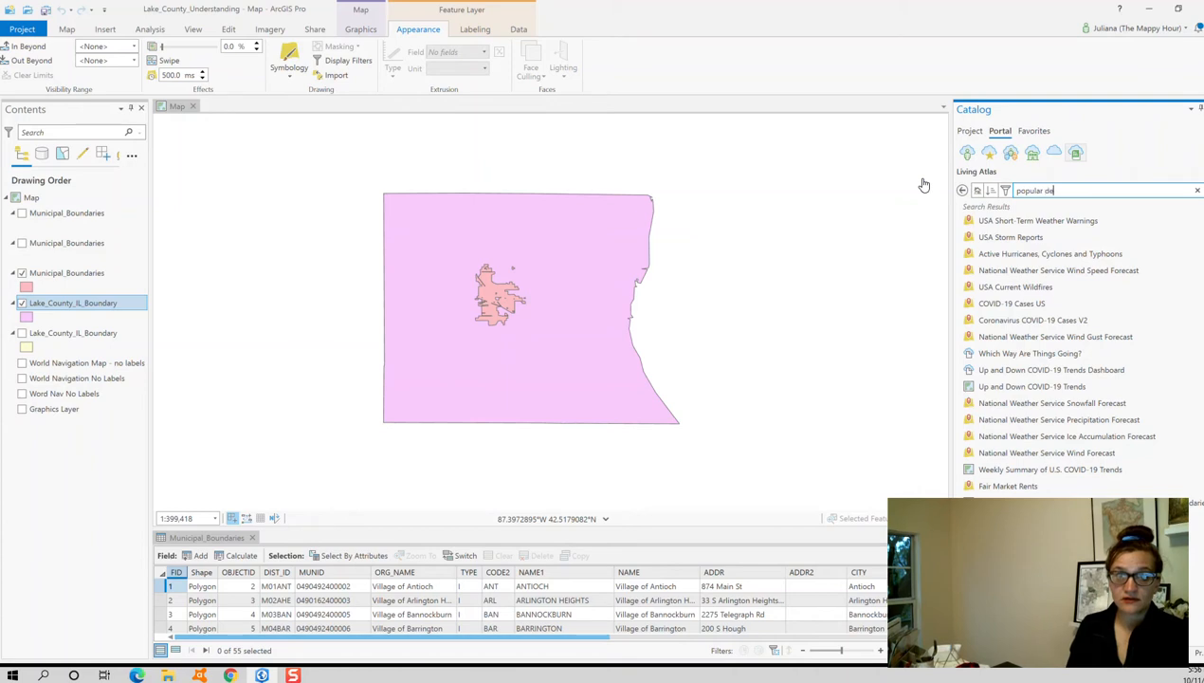
{"action": "type", "text": "mographics"}
{"action": "key", "text": "Return"}
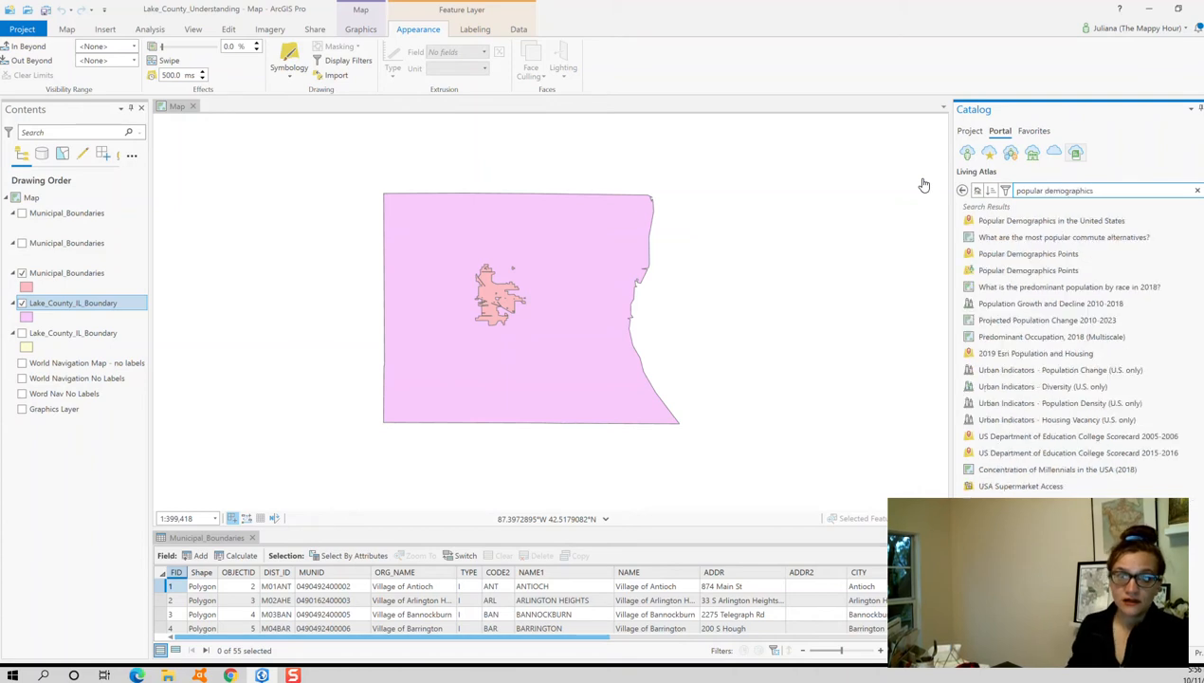
{"action": "left_click_drag", "start_coordinate": [1057, 222], "coordinate": [810, 247]}
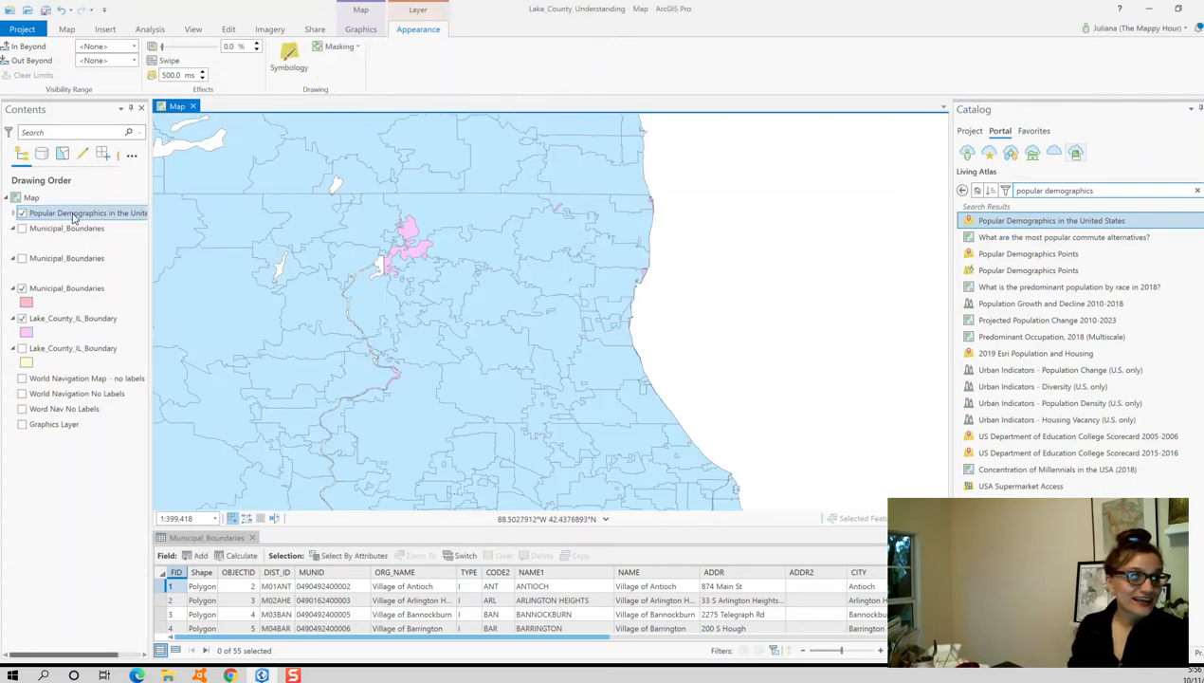
{"action": "left_click_drag", "start_coordinate": [74, 218], "coordinate": [43, 370]}
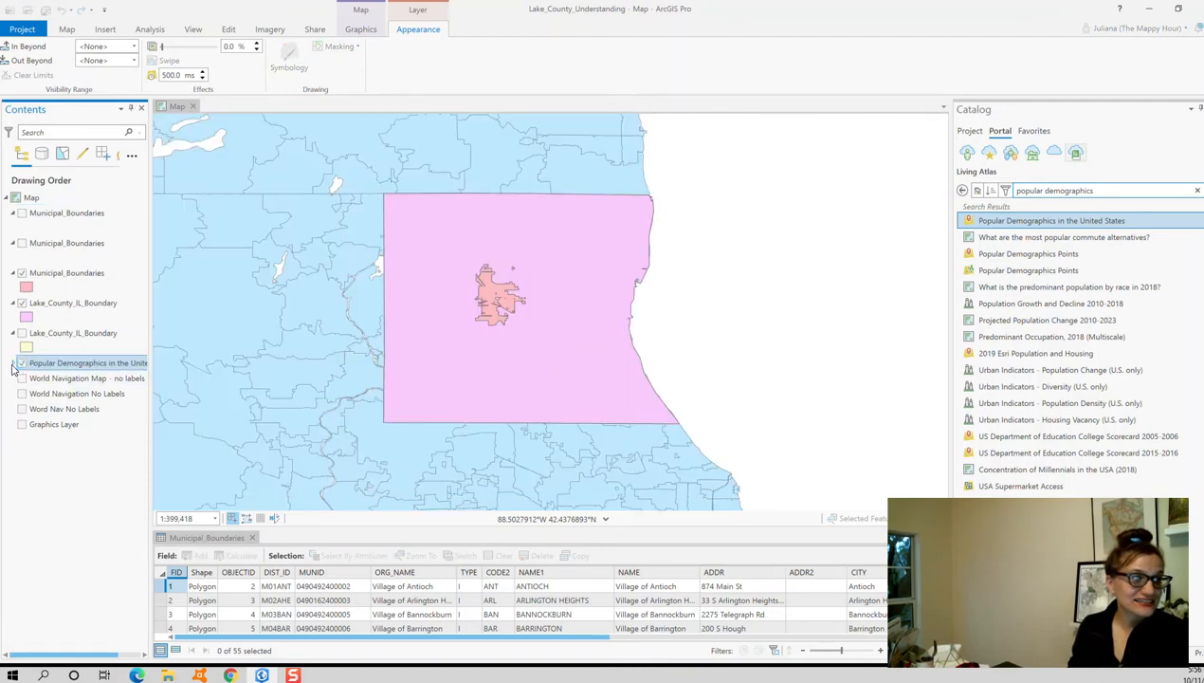
- Turn off the Country, County, Zip Code, Tract and Block Group sublayers of the Popular Demographics layer, leaving State on
{"action": "left_click", "coordinate": [15, 363]}
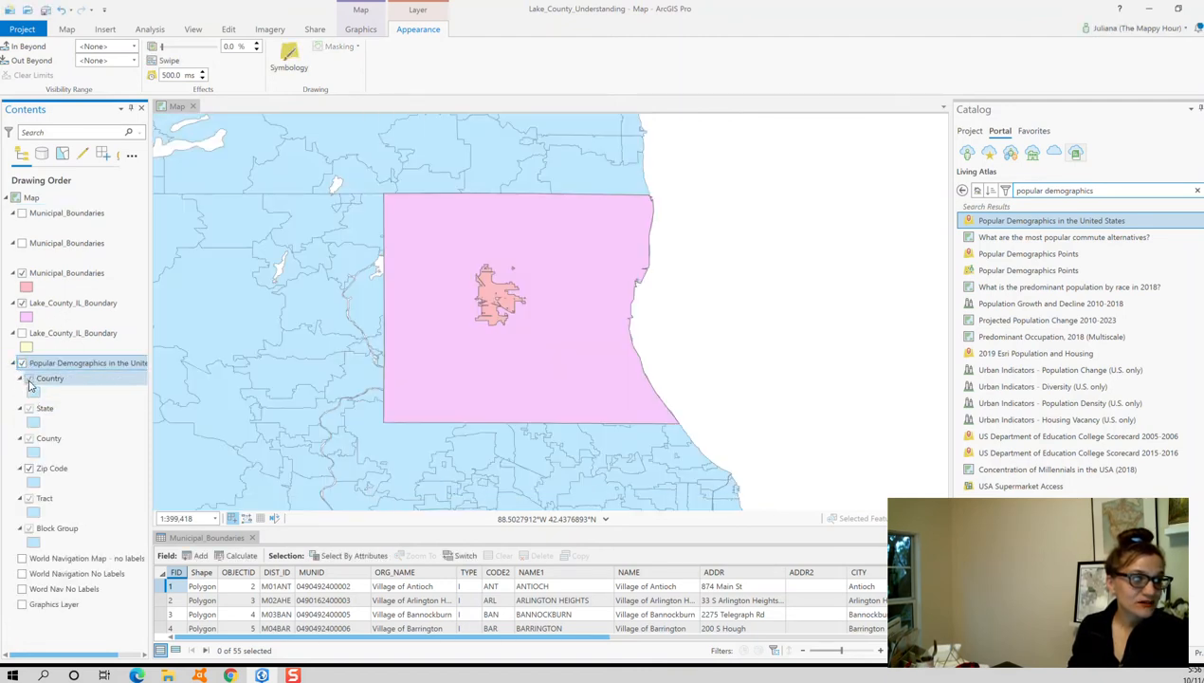
{"action": "left_click", "coordinate": [30, 379]}
{"action": "left_click", "coordinate": [29, 438]}
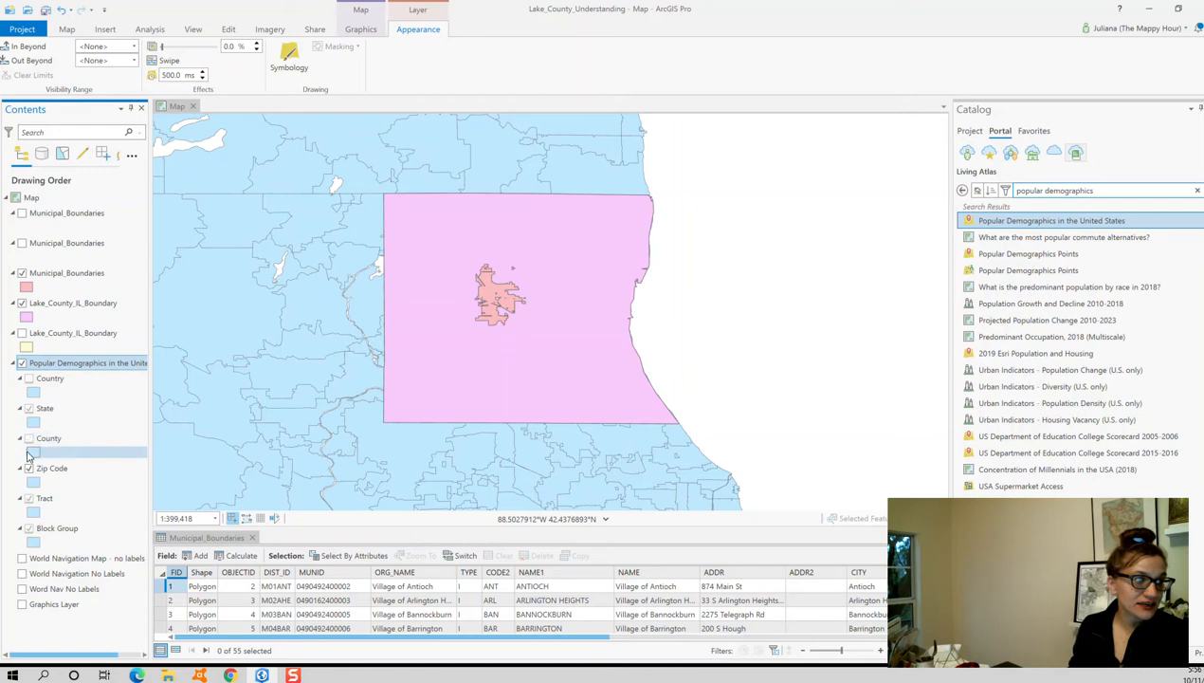
{"action": "left_click", "coordinate": [30, 469]}
{"action": "left_click", "coordinate": [29, 498]}
{"action": "left_click", "coordinate": [29, 529]}
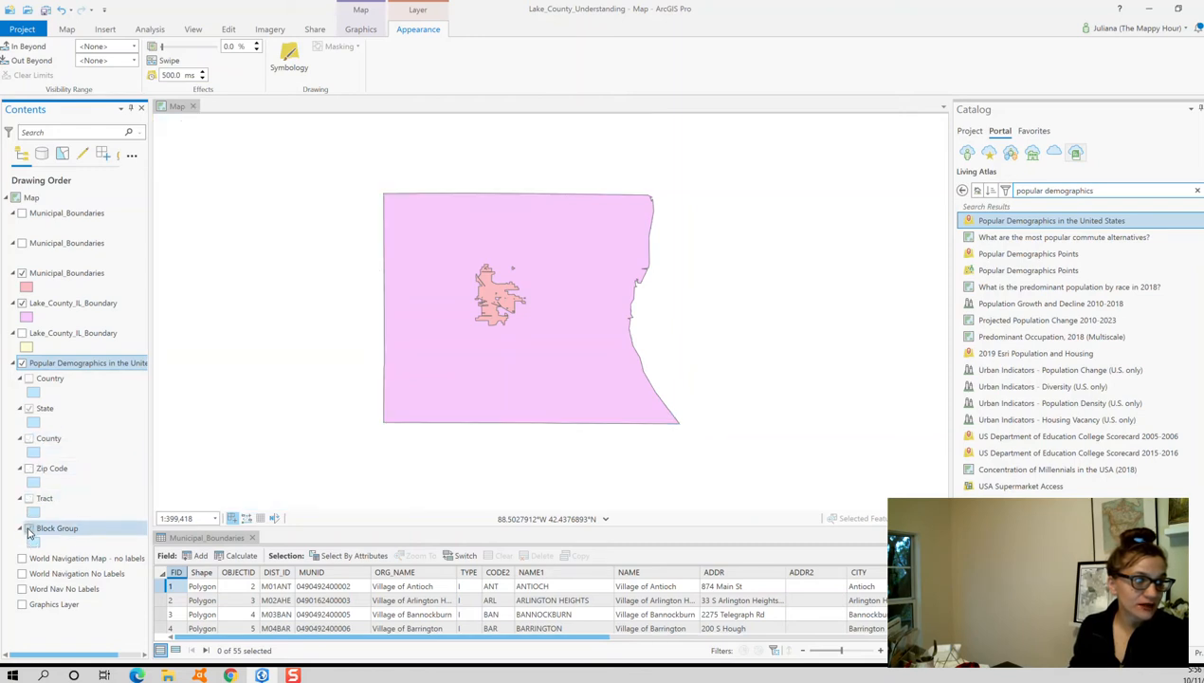
{"action": "right_click", "coordinate": [68, 409]}
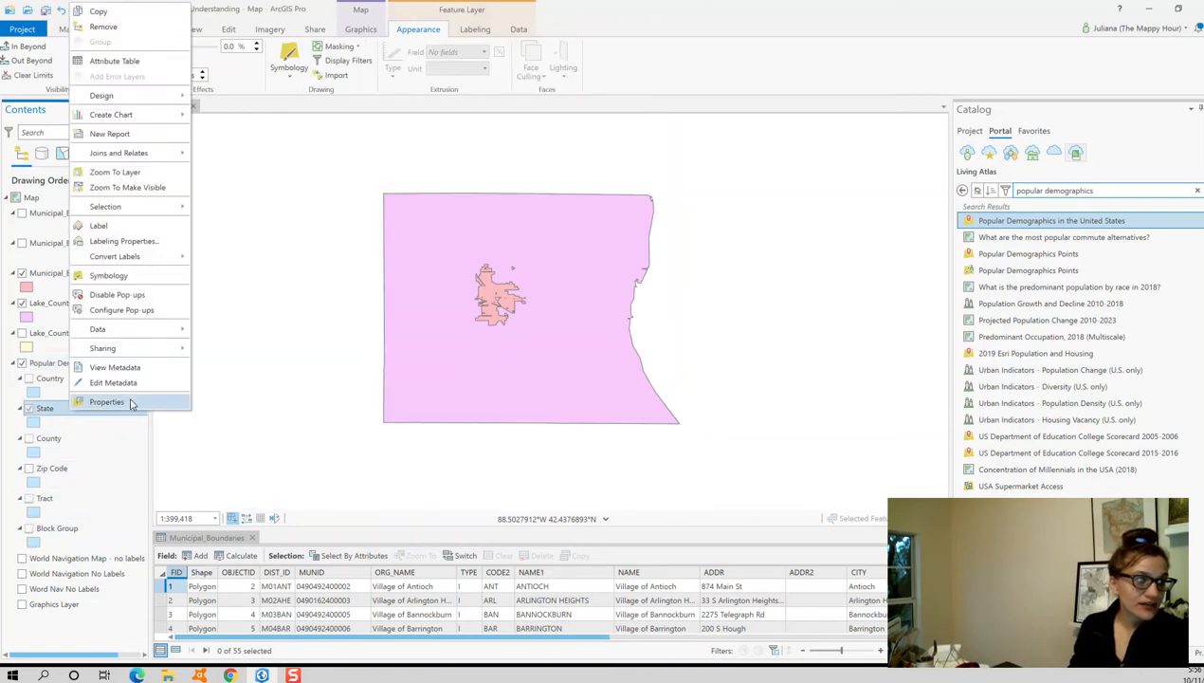
{"action": "left_click", "coordinate": [122, 402]}
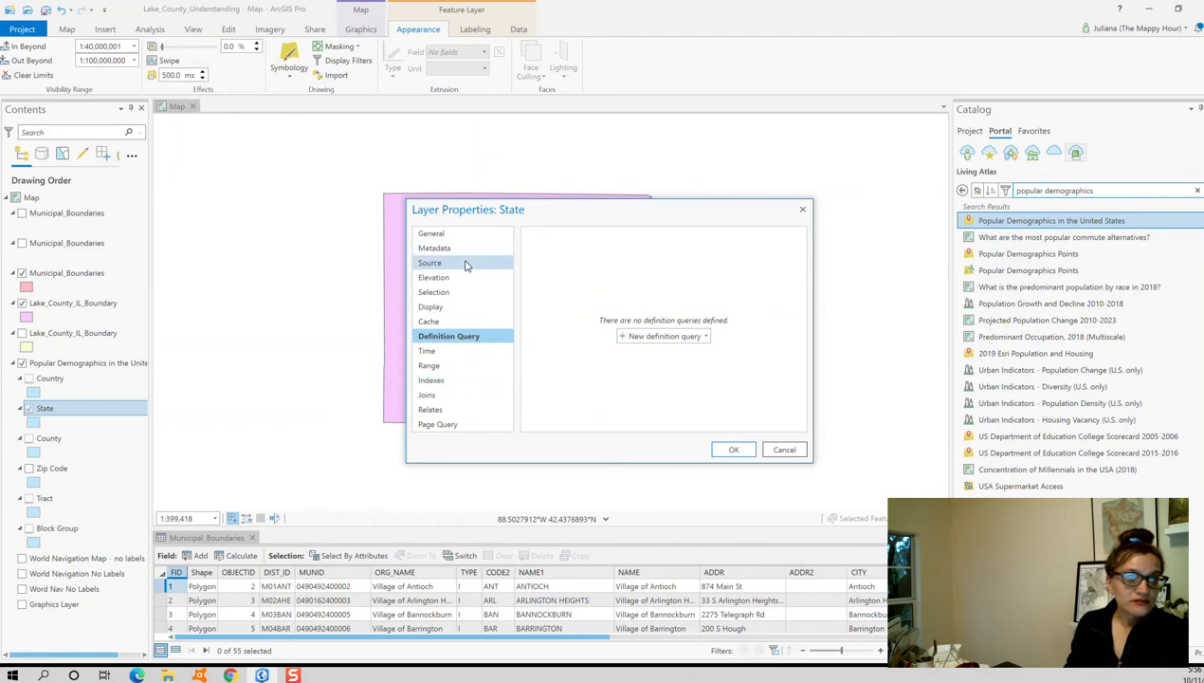
{"action": "left_click", "coordinate": [467, 308]}
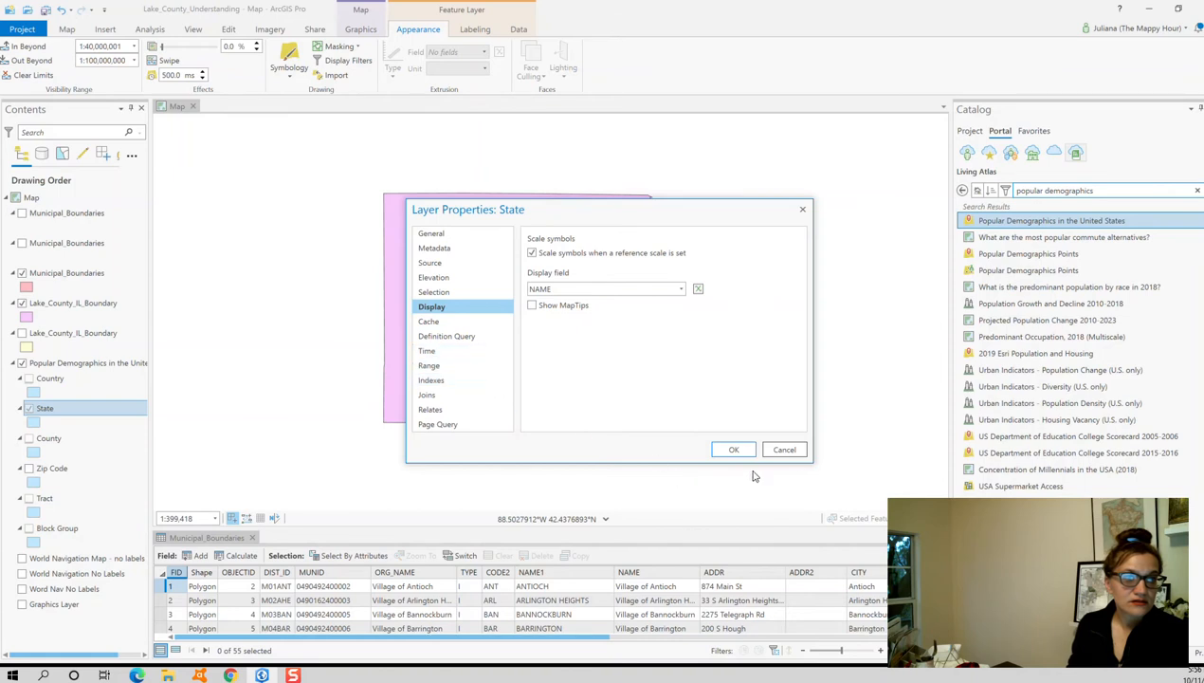
{"action": "left_click", "coordinate": [781, 451]}
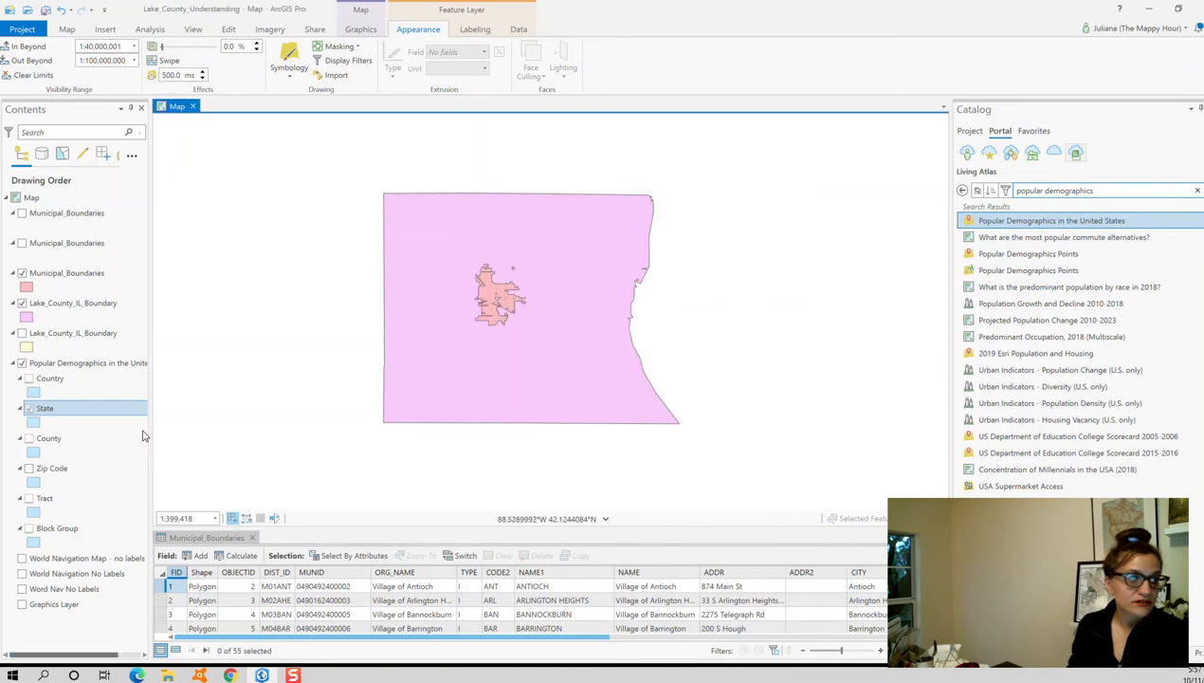
- Remove the State sublayer's scale limits by setting both its maximum and minimum visibility scales to None
{"action": "right_click", "coordinate": [114, 415]}
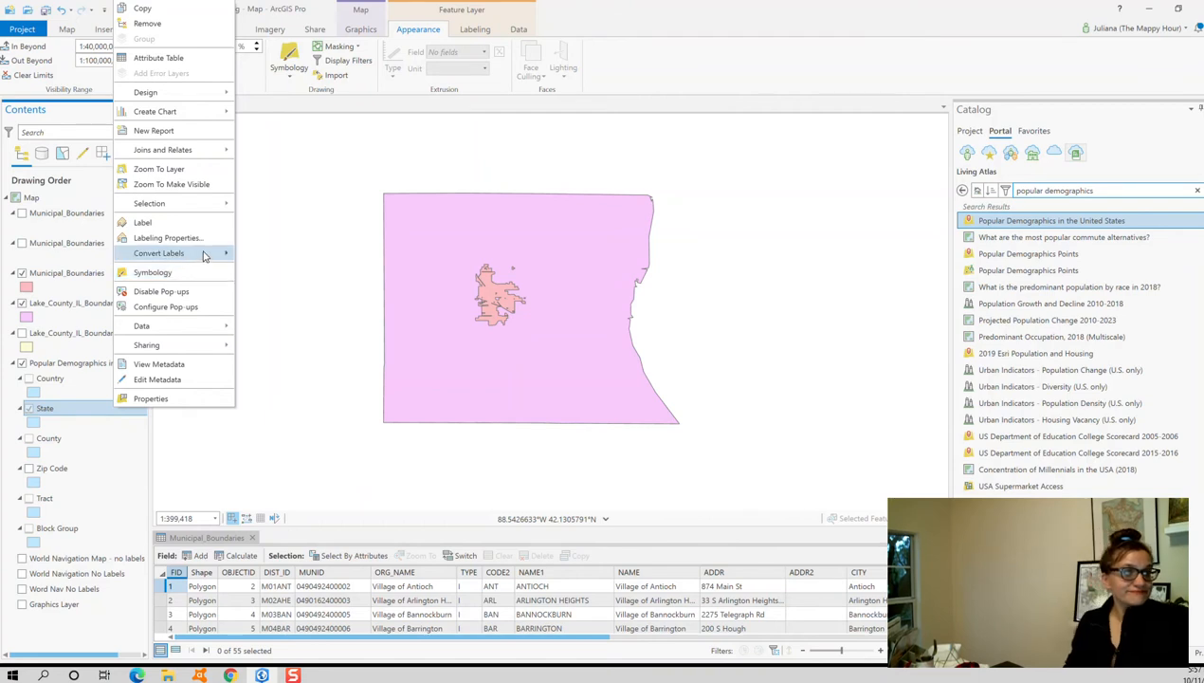
{"action": "left_click", "coordinate": [192, 396]}
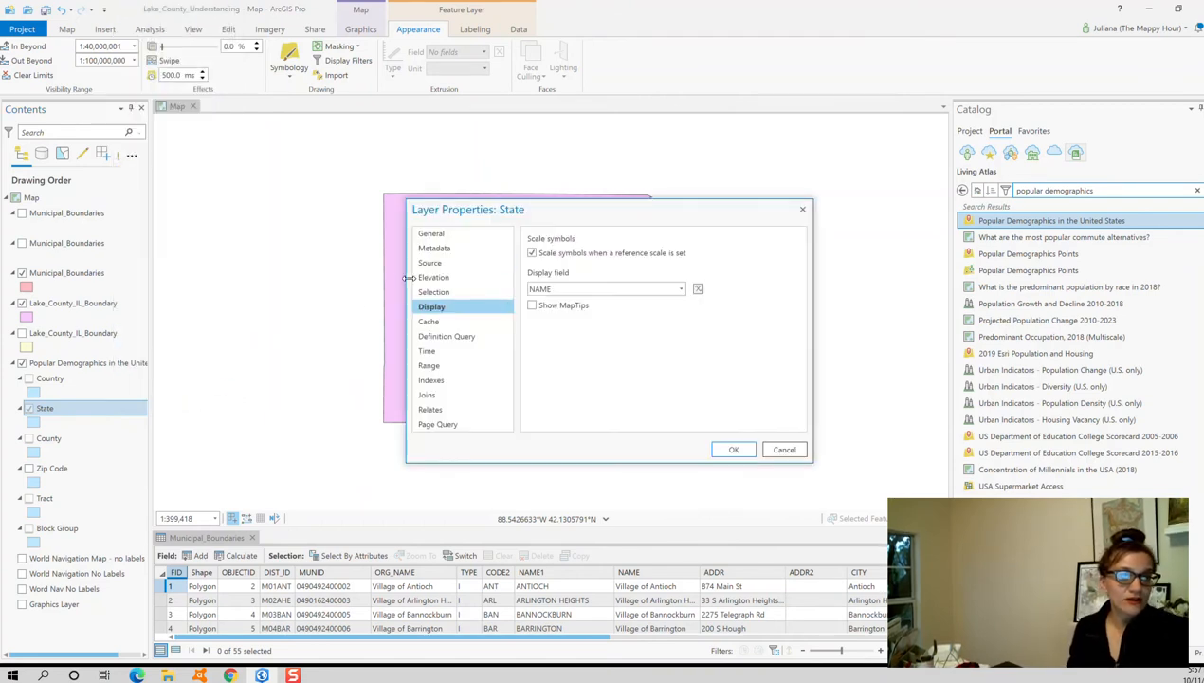
{"action": "left_click", "coordinate": [432, 234]}
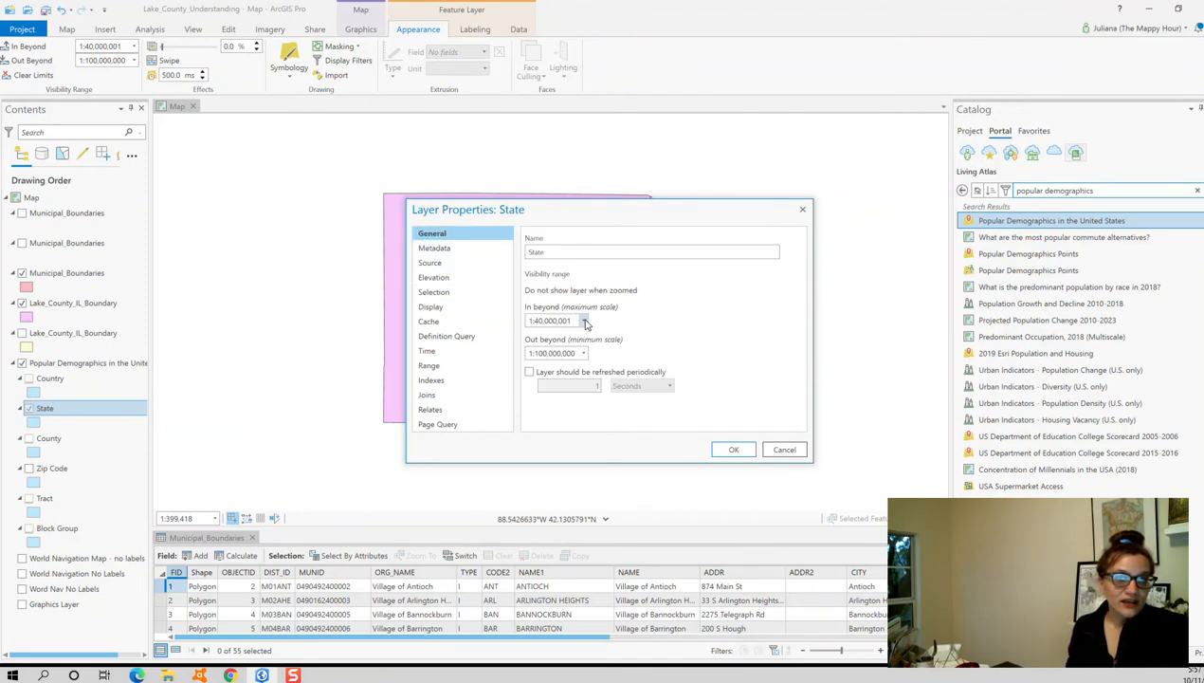
{"action": "left_click", "coordinate": [585, 354]}
{"action": "left_click", "coordinate": [577, 370]}
{"action": "left_click", "coordinate": [584, 321]}
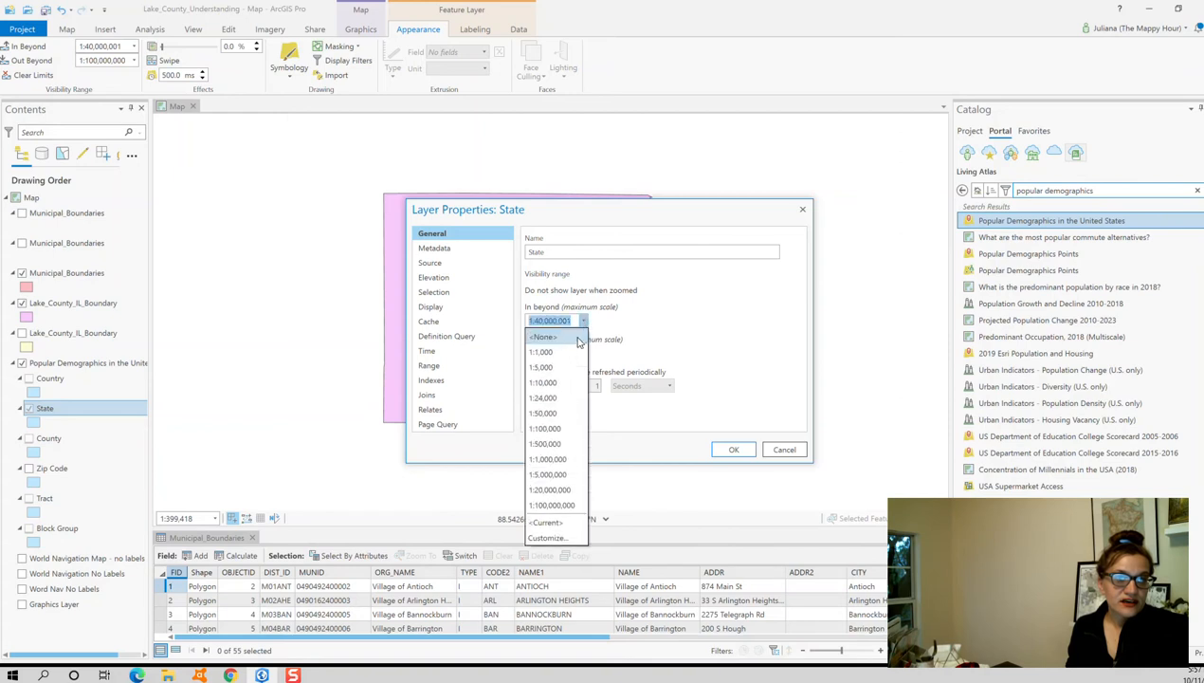
{"action": "left_click", "coordinate": [545, 338]}
{"action": "left_click", "coordinate": [733, 449]}
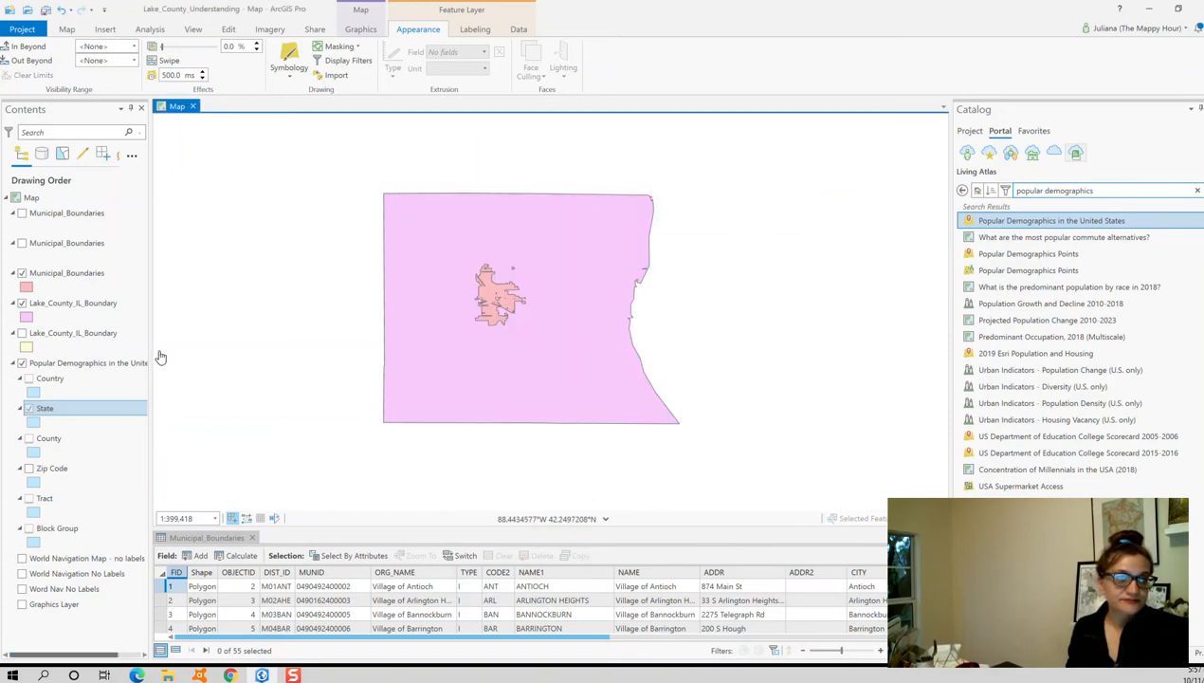
{"action": "scroll", "coordinate": [180, 417], "scroll_direction": "down", "scroll_amount": 2}
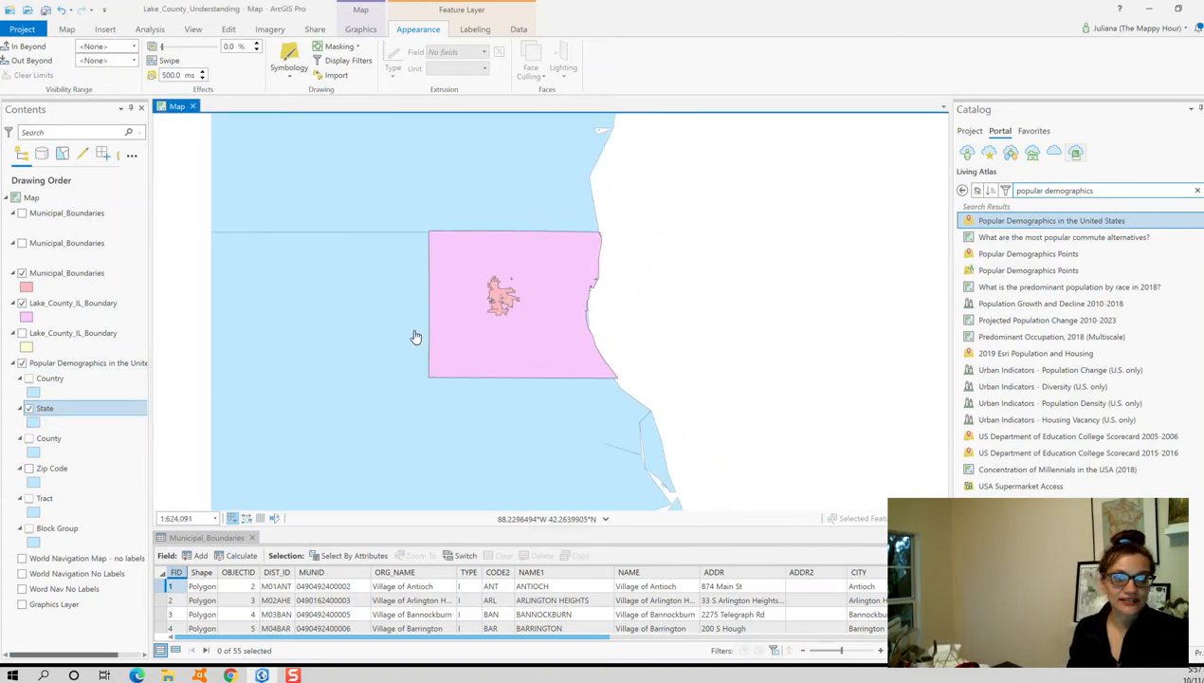
{"action": "scroll", "coordinate": [398, 343], "scroll_direction": "down", "scroll_amount": 2}
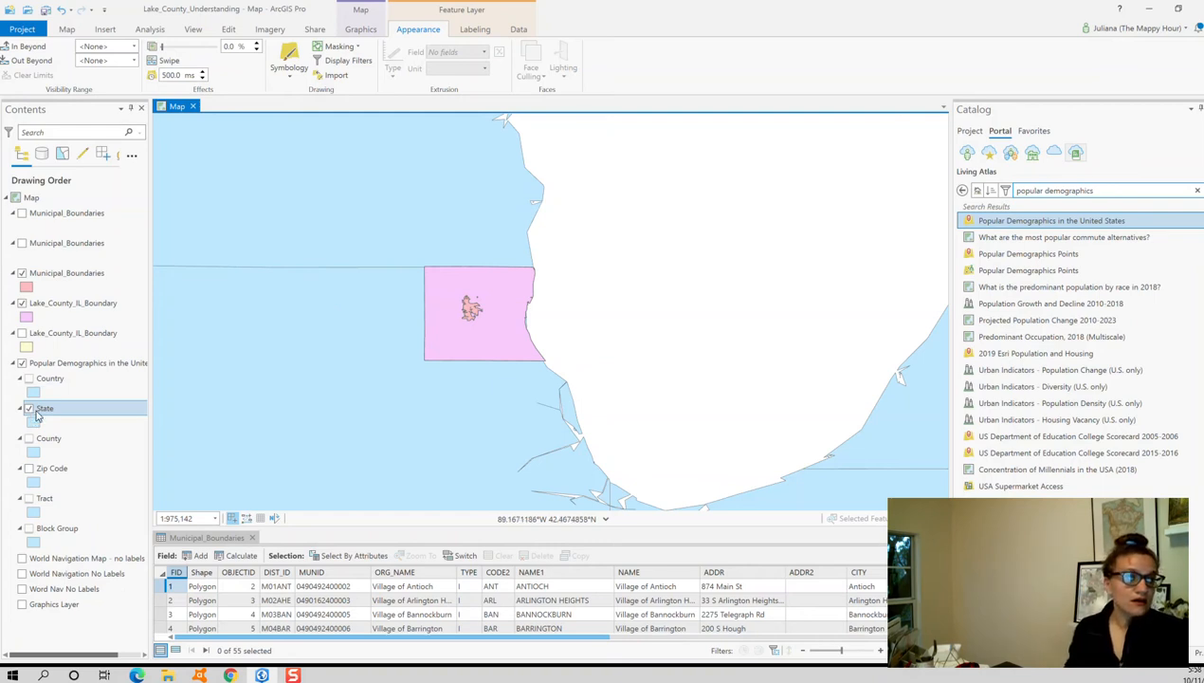
- Apply the Cemetery polygon symbol to the visible Municipal_Boundaries layer
{"action": "left_click", "coordinate": [27, 290]}
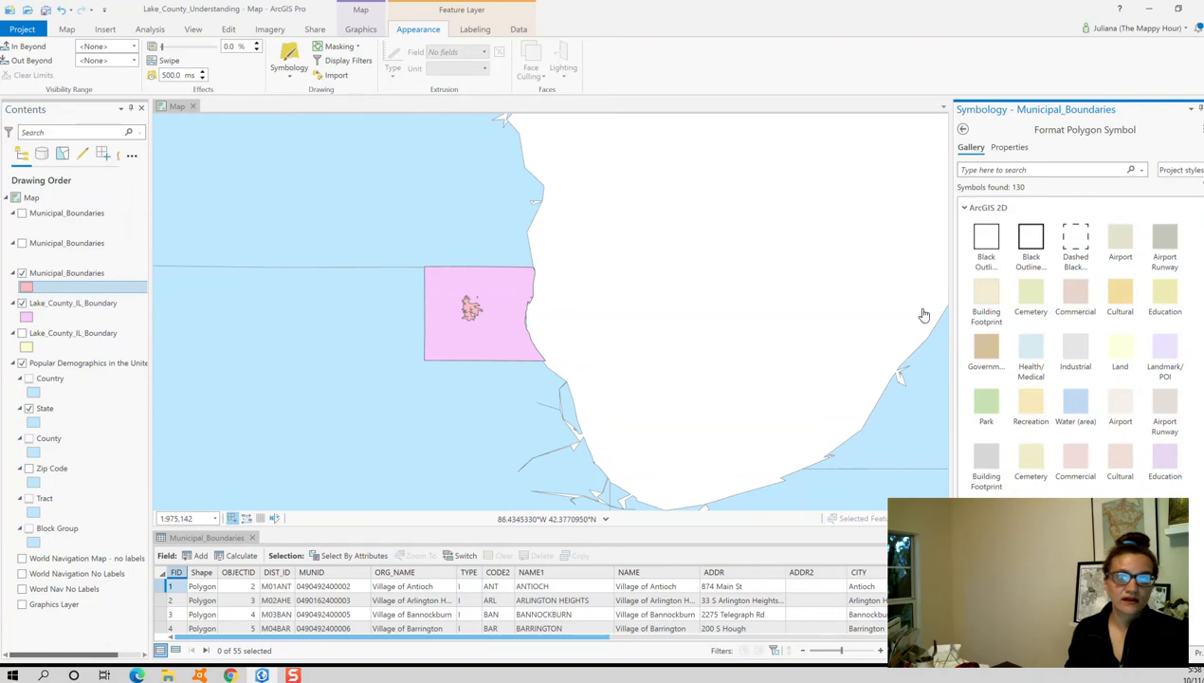
{"action": "left_click", "coordinate": [1031, 296]}
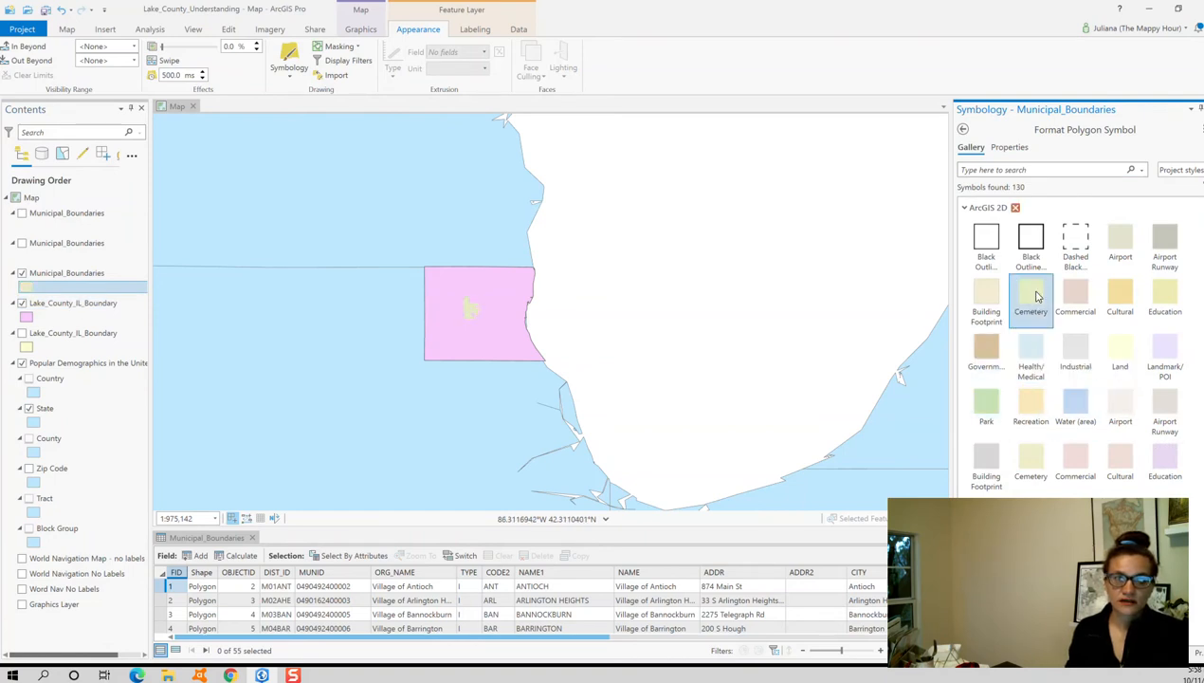
{"action": "left_click_drag", "start_coordinate": [1176, 575], "coordinate": [1175, 92]}
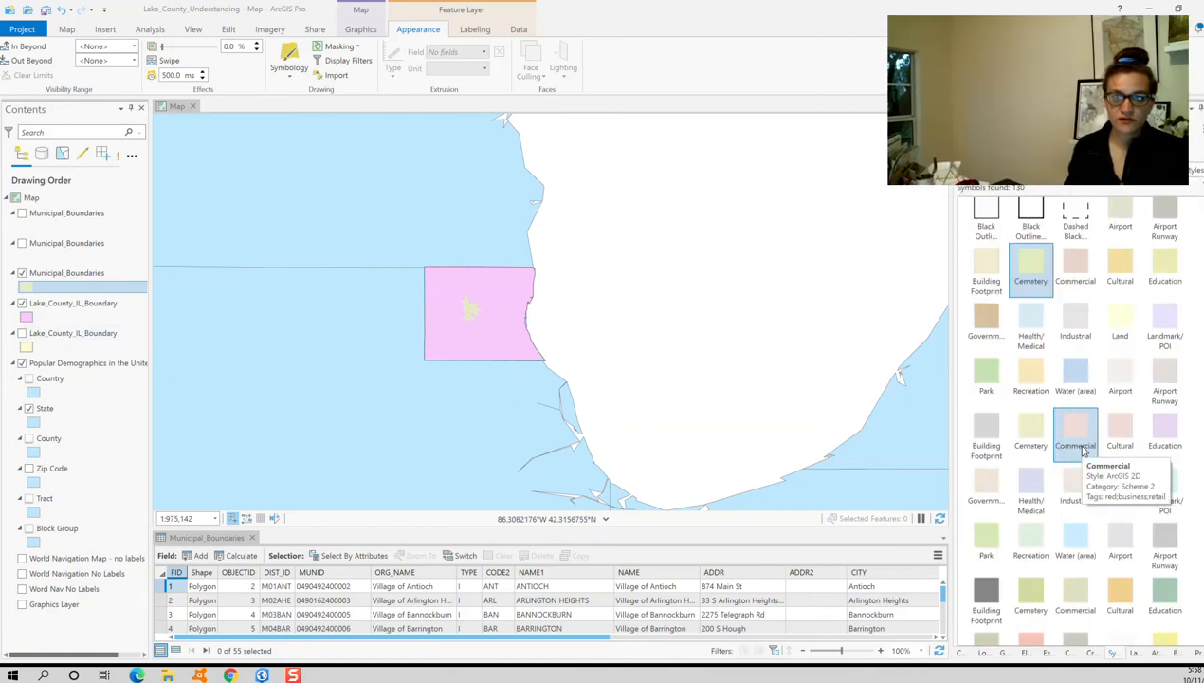
{"action": "left_click_drag", "start_coordinate": [1064, 40], "coordinate": [1066, 525]}
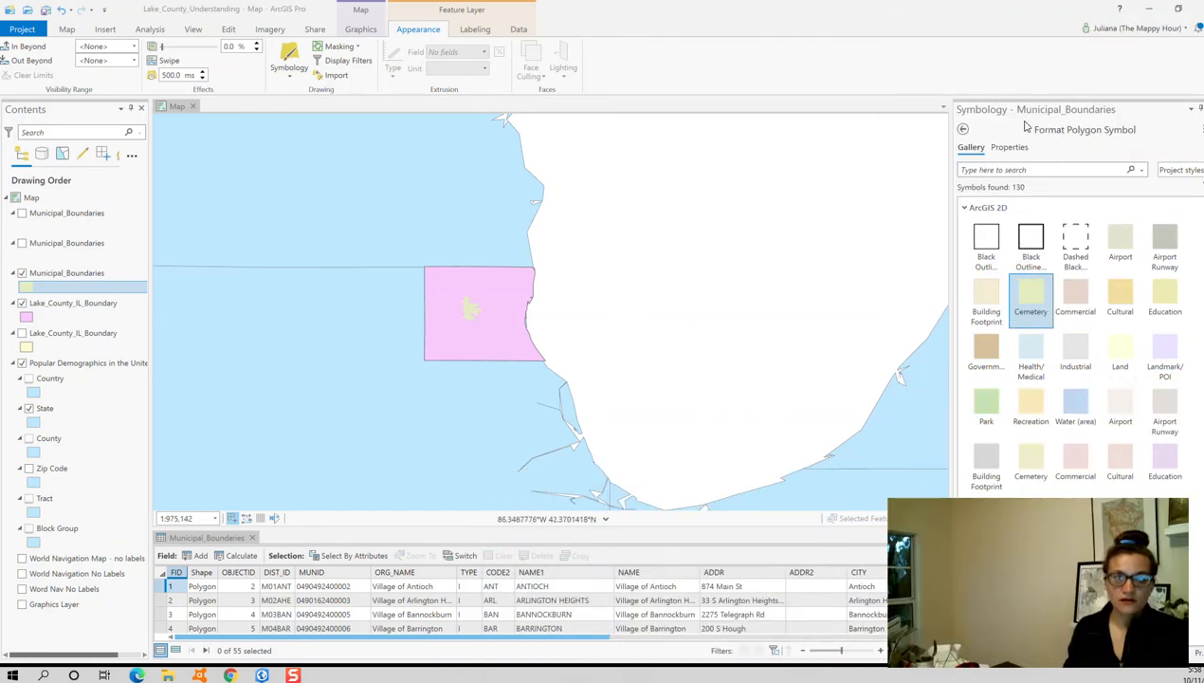
- Set the outline width of the Municipal_Boundaries symbol to 0.25 pt and apply it
{"action": "left_click", "coordinate": [1010, 148]}
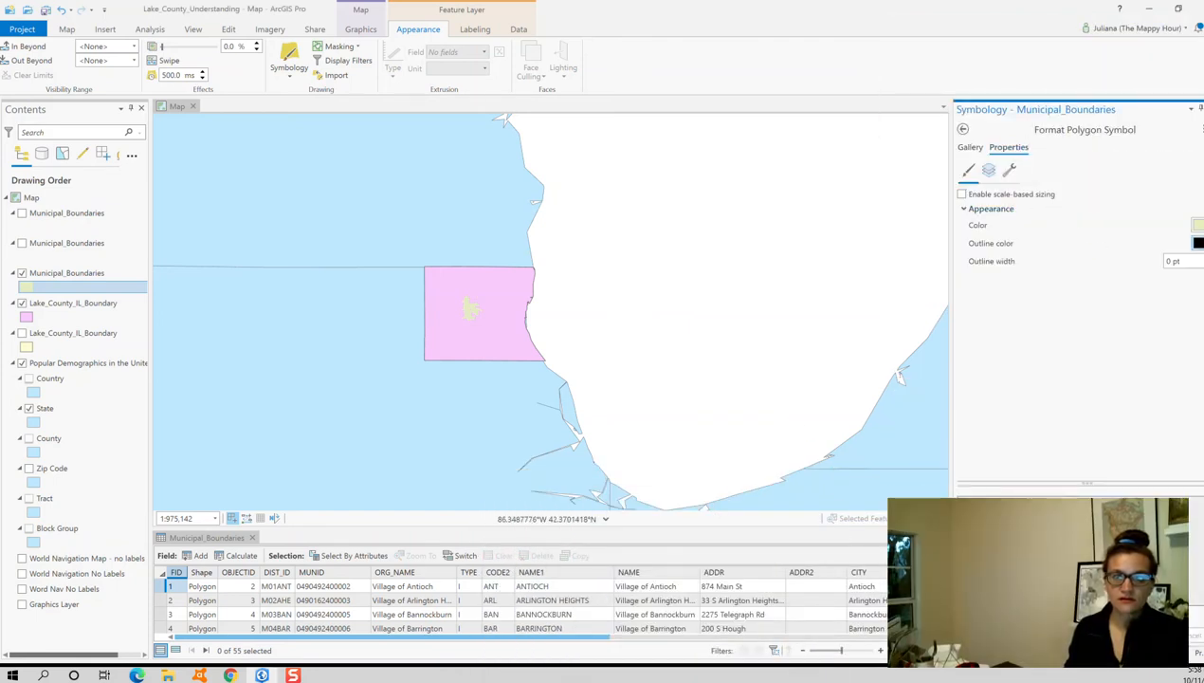
{"action": "double_click", "coordinate": [1172, 261]}
{"action": "type", "text": ".25"}
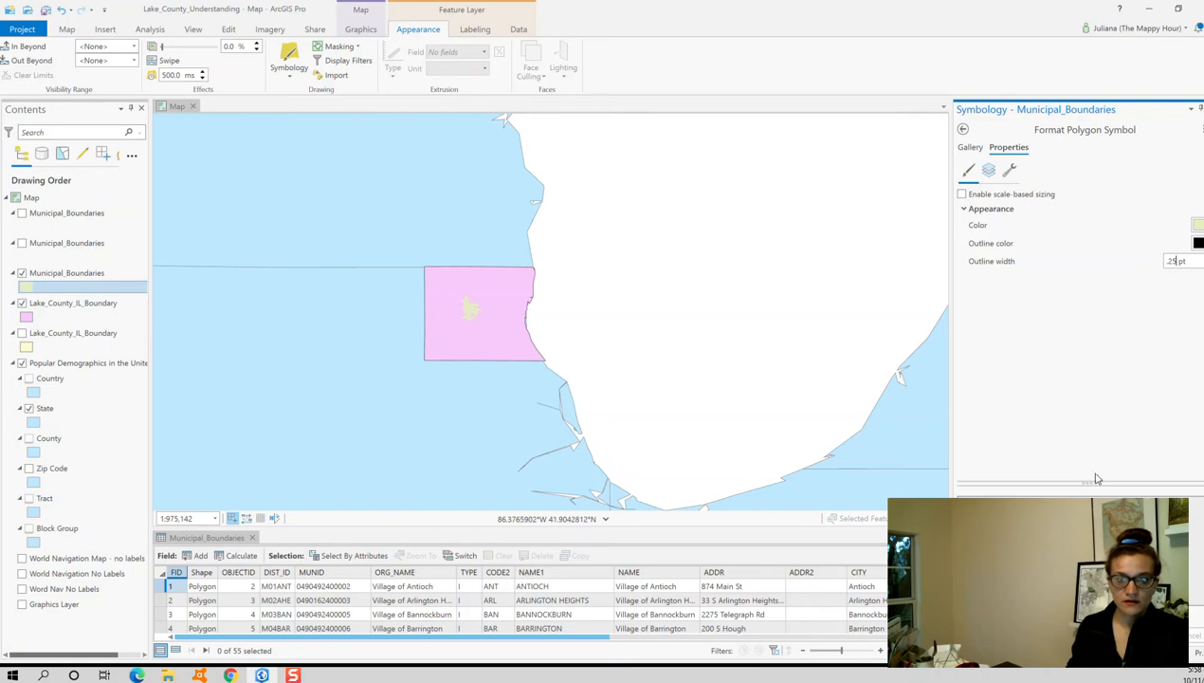
{"action": "left_click", "coordinate": [919, 626]}
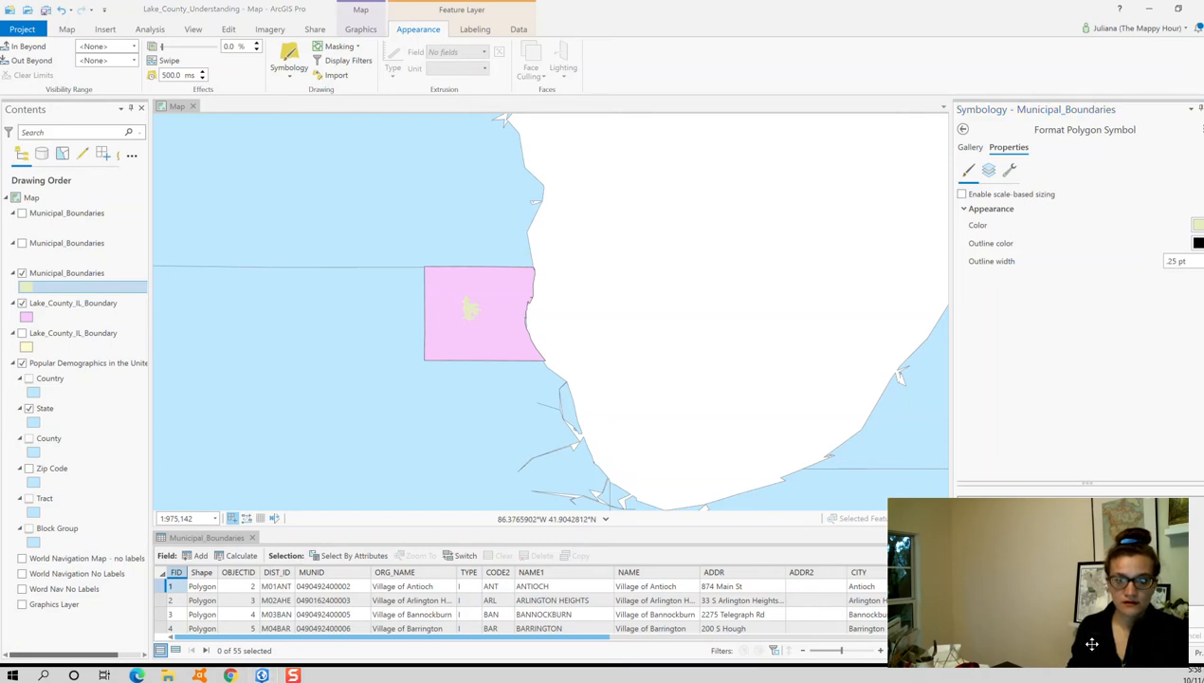
{"action": "left_click_drag", "start_coordinate": [890, 661], "coordinate": [1001, 562]}
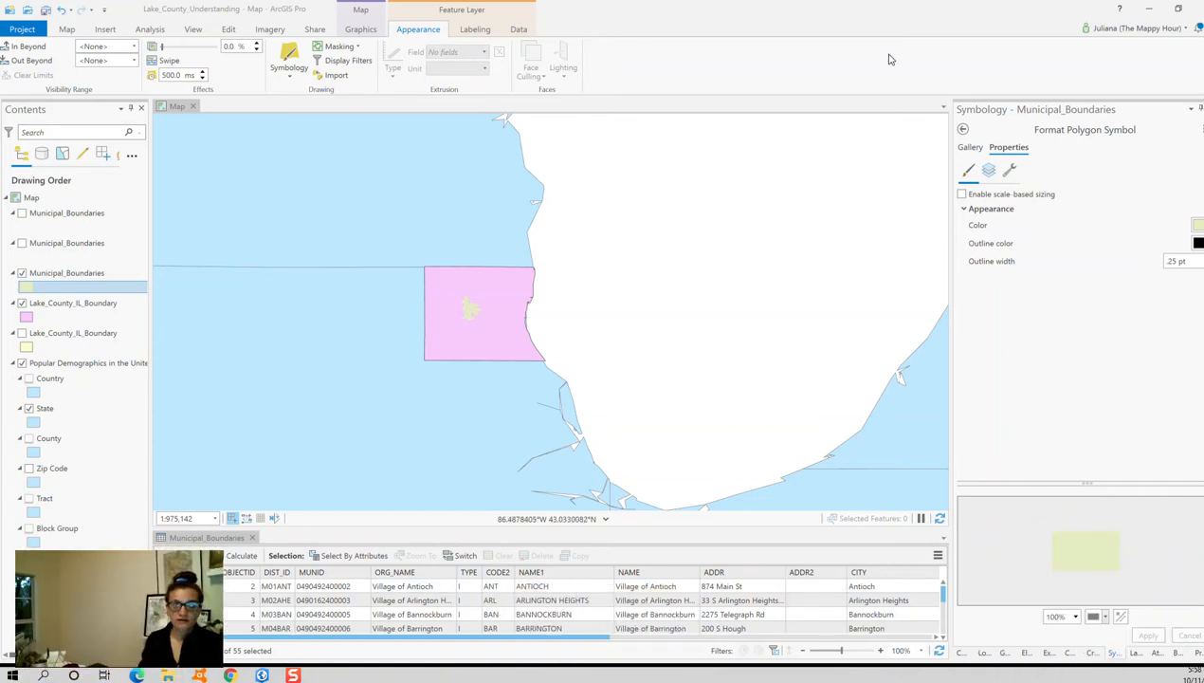
{"action": "left_click", "coordinate": [1181, 262]}
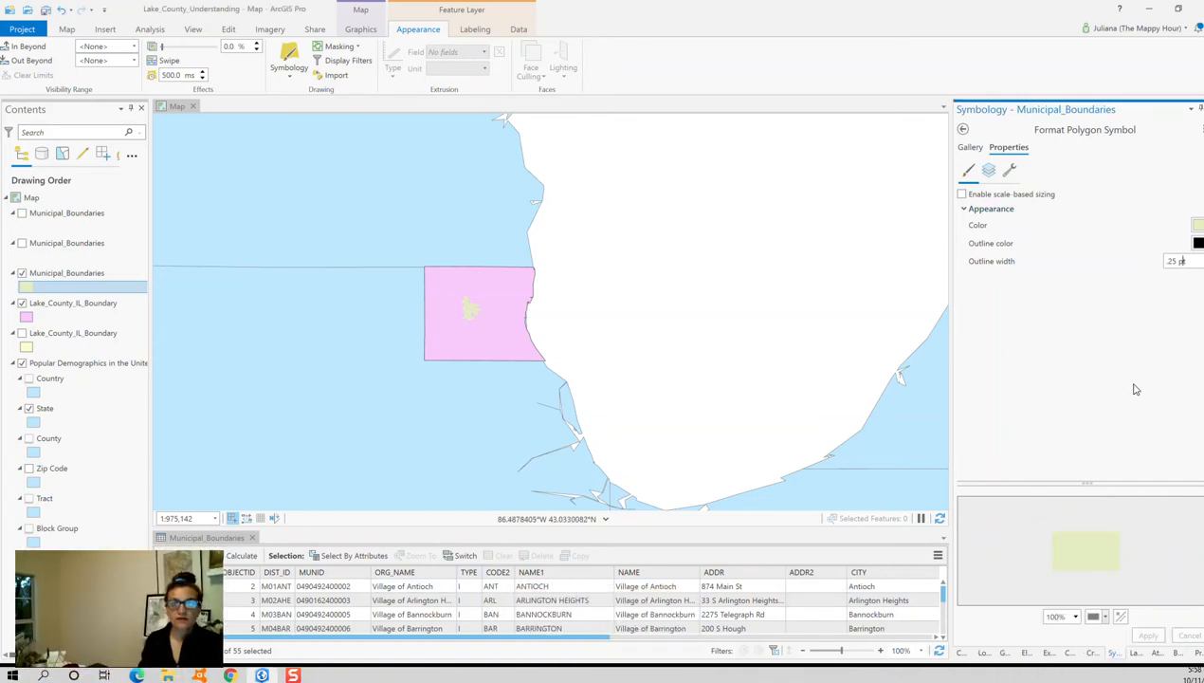
{"action": "key", "text": "Return"}
{"action": "left_click", "coordinate": [1148, 635]}
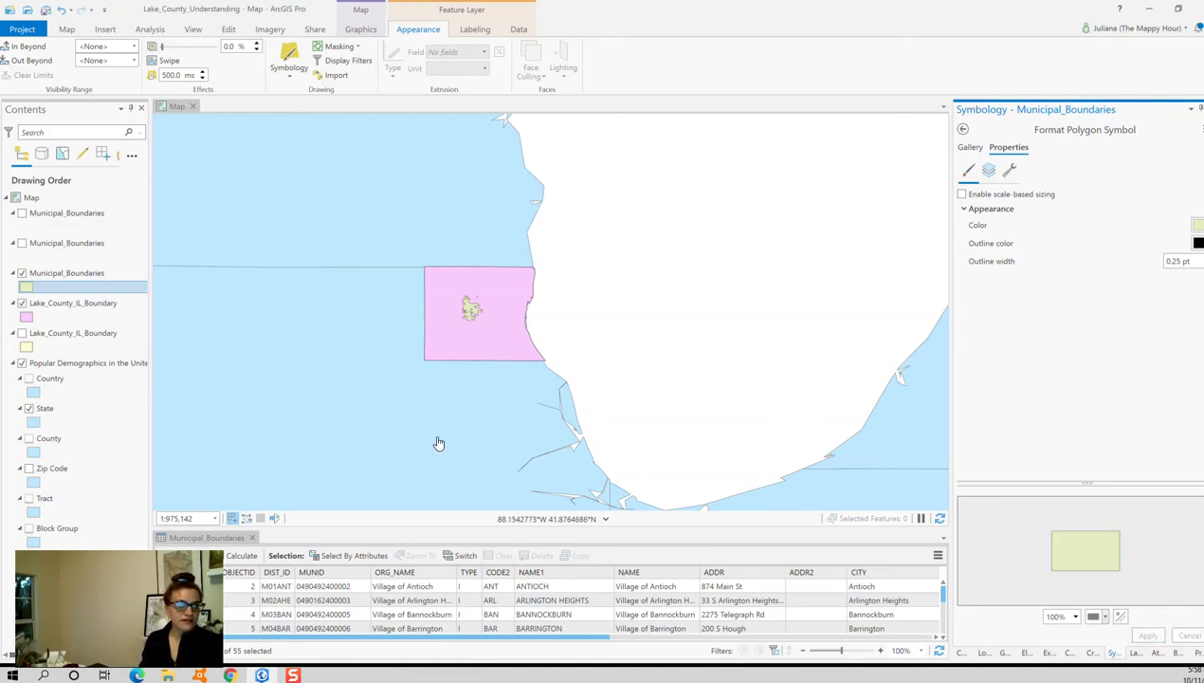
- Change the fill color of the Municipal_Boundaries symbol to dark green and apply it
{"action": "left_click", "coordinate": [1198, 226]}
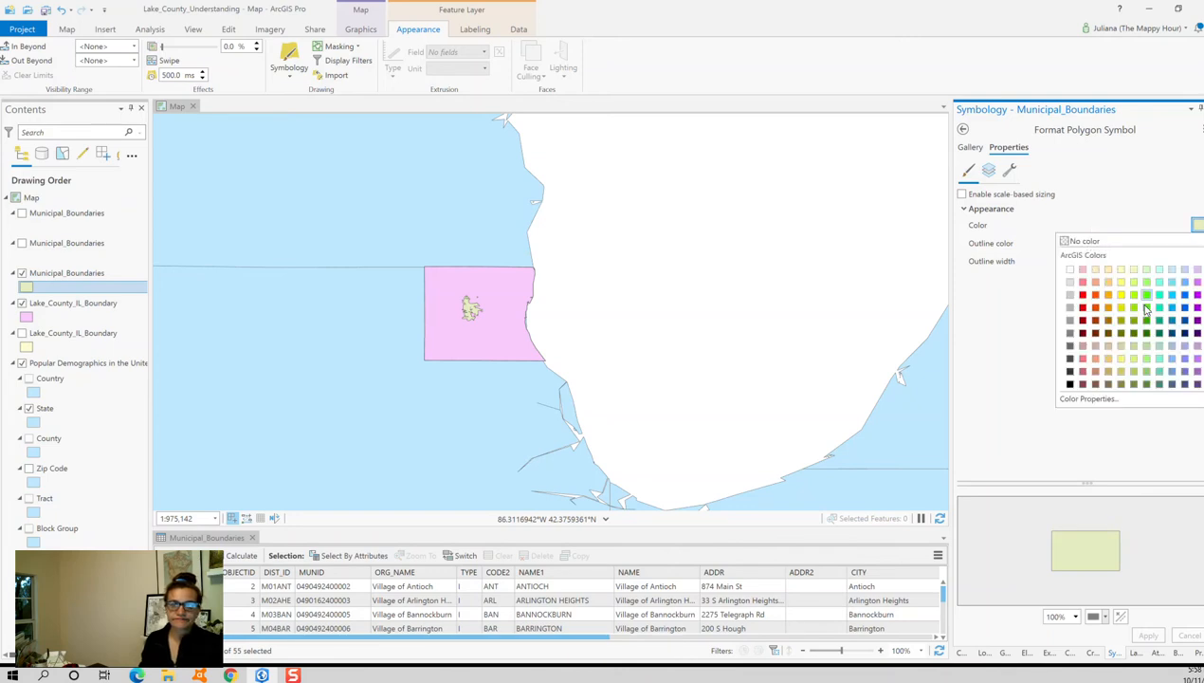
{"action": "left_click", "coordinate": [1122, 327]}
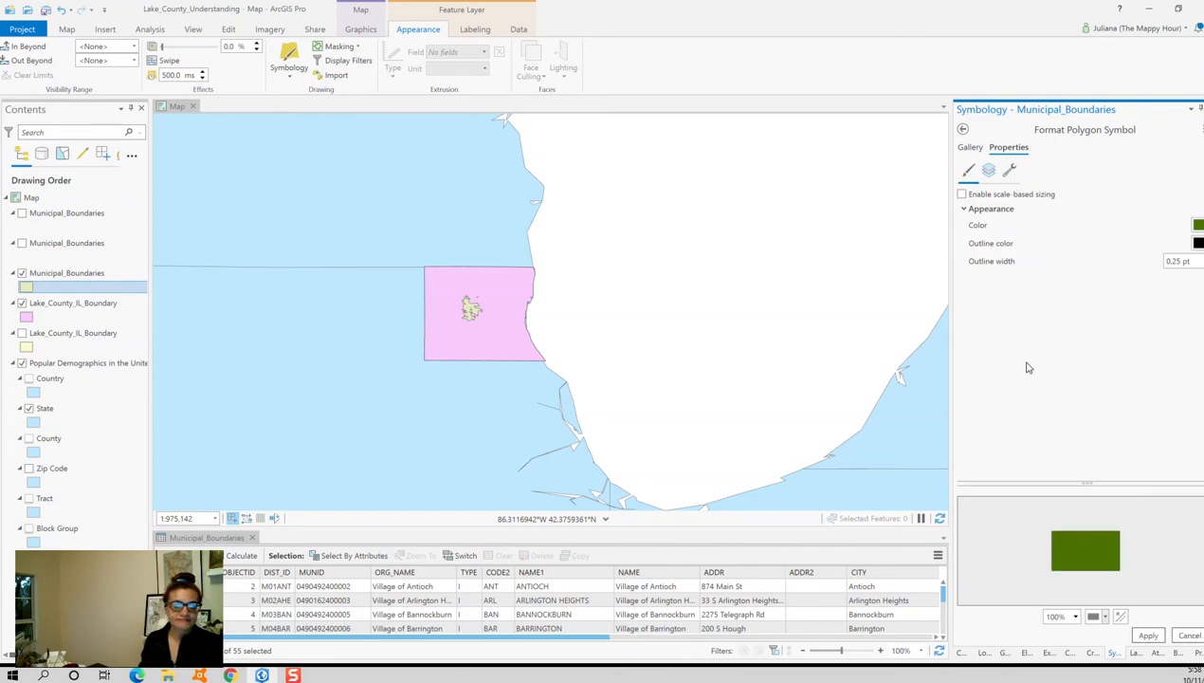
{"action": "left_click", "coordinate": [1144, 635]}
- Change the fill color of the visible Lake_County_IL_Boundary layer to light green and apply it
{"action": "left_click", "coordinate": [95, 303]}
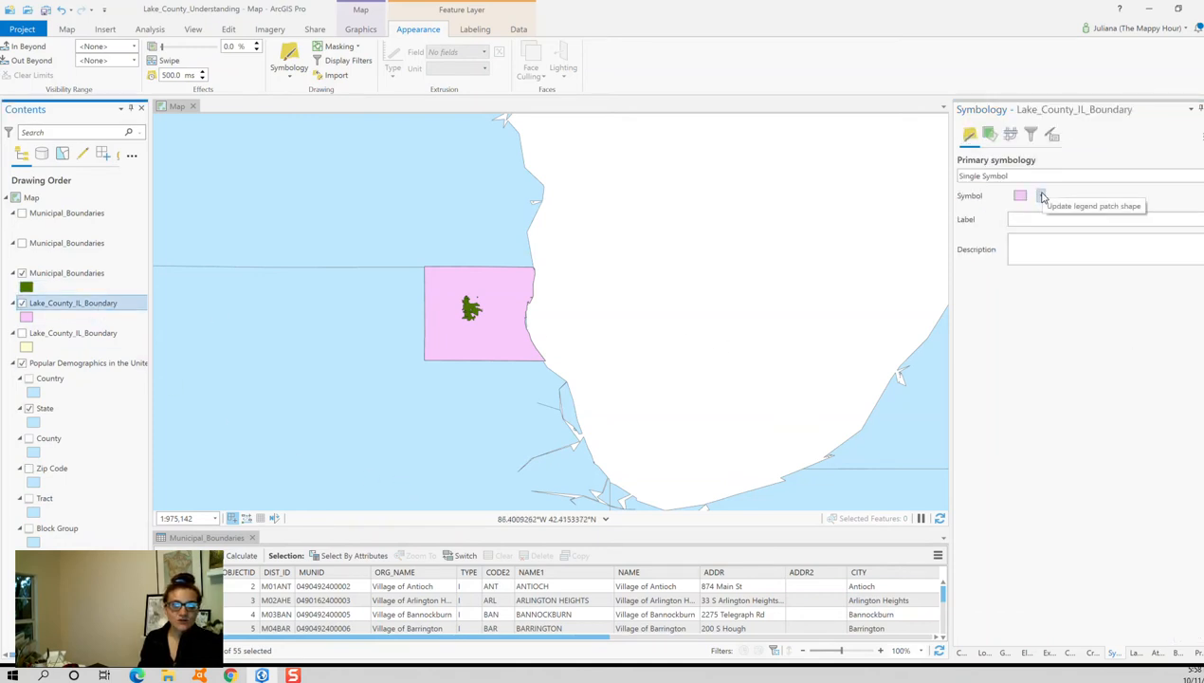
{"action": "left_click", "coordinate": [1041, 195]}
{"action": "left_click", "coordinate": [1022, 197]}
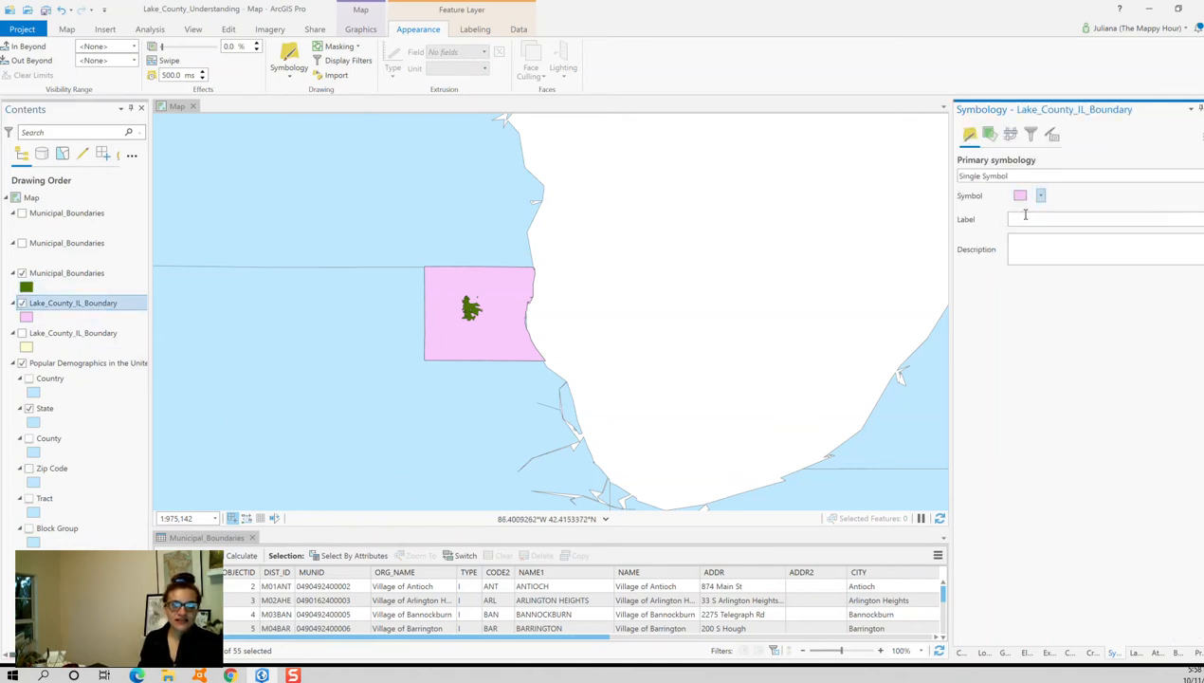
{"action": "left_click", "coordinate": [1021, 198]}
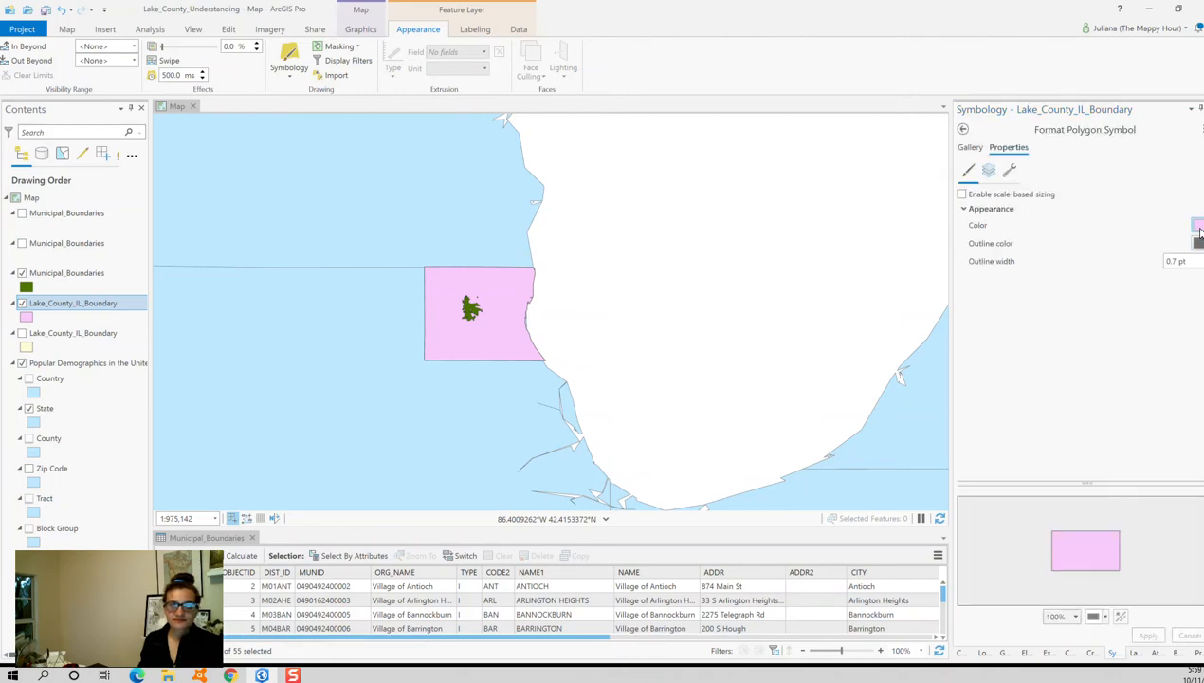
{"action": "left_click", "coordinate": [1198, 226]}
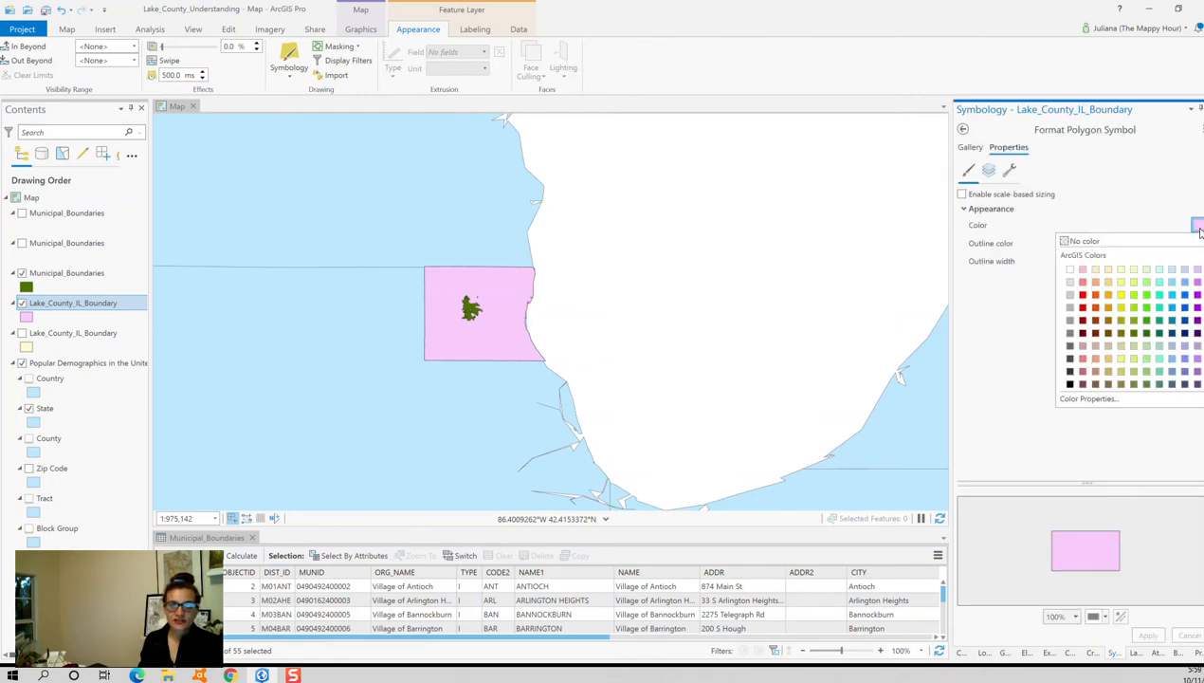
{"action": "left_click", "coordinate": [1148, 347]}
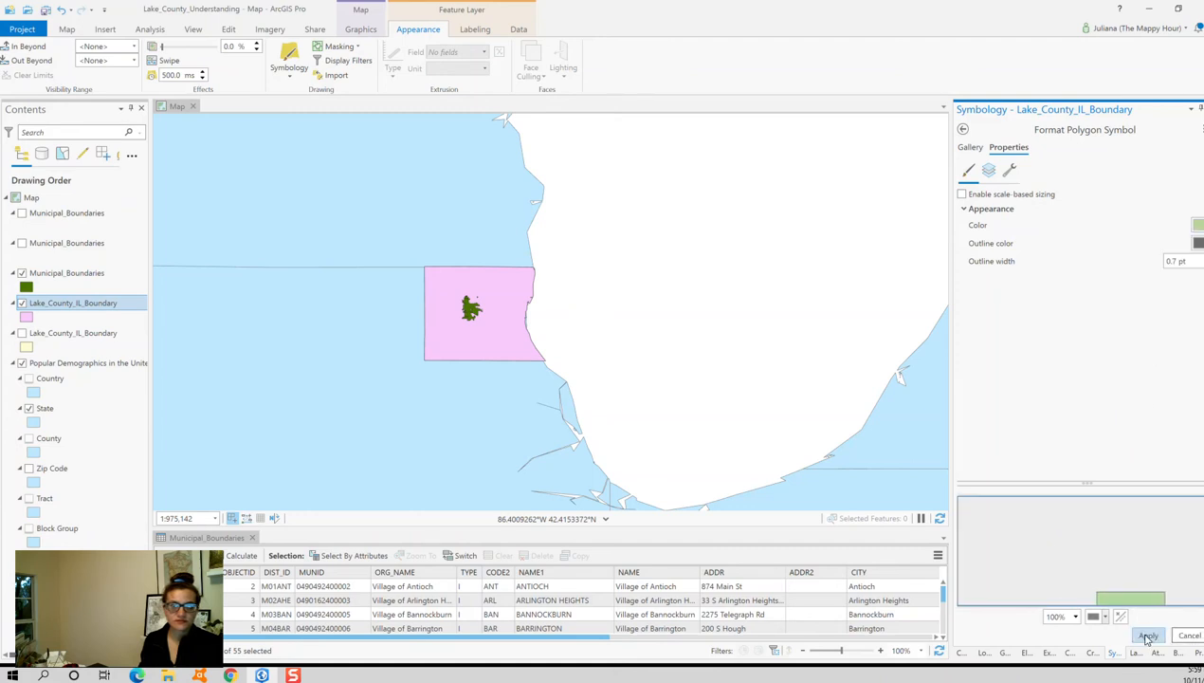
{"action": "left_click", "coordinate": [1148, 636]}
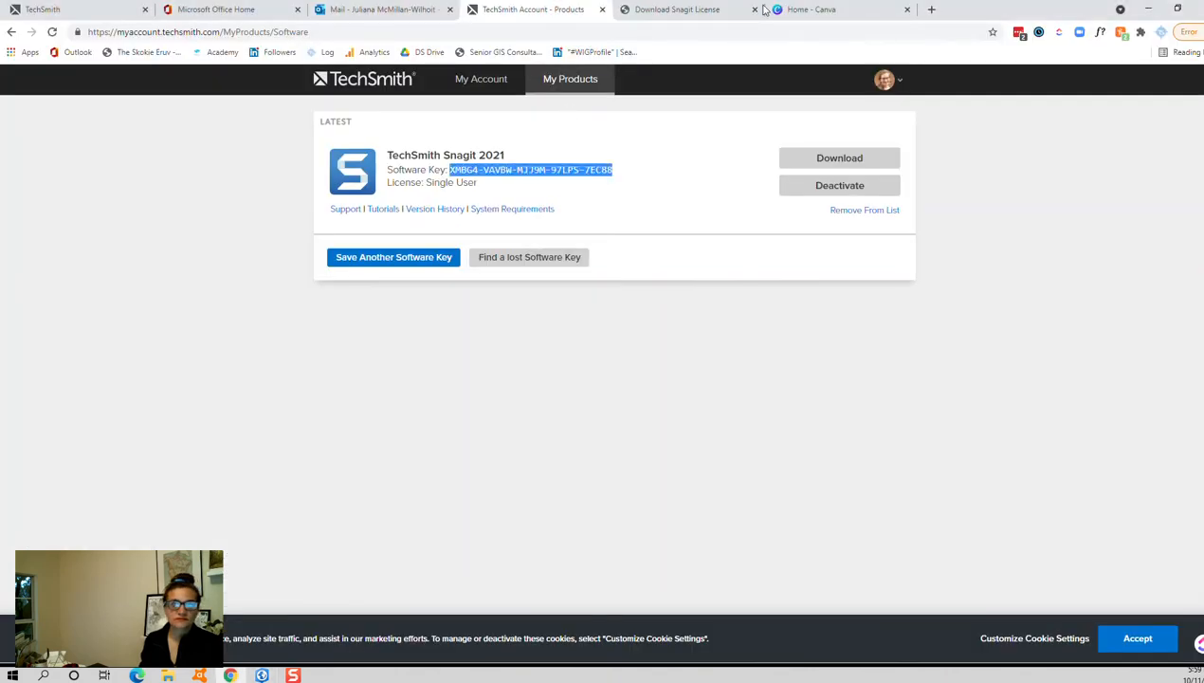
- Switch to Chrome, open the Coolors website in a new tab and dismiss its welcome and What's new pop-ups
{"action": "left_click", "coordinate": [931, 9]}
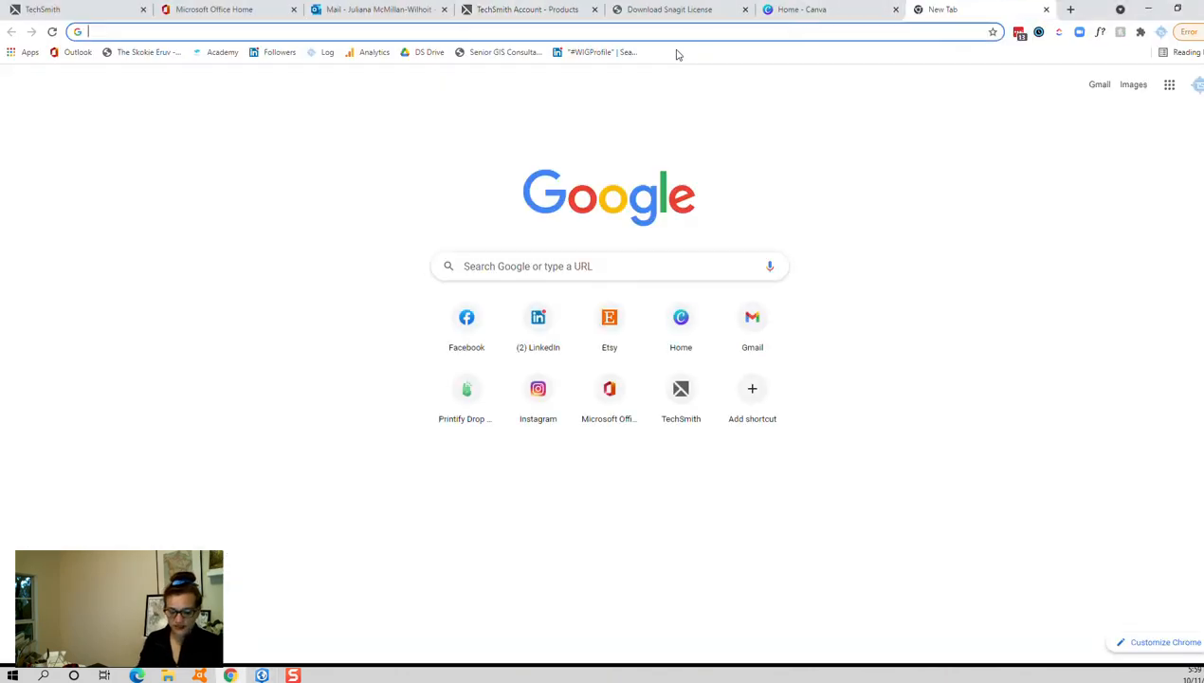
{"action": "type", "text": "coolors"}
{"action": "key", "text": "Return"}
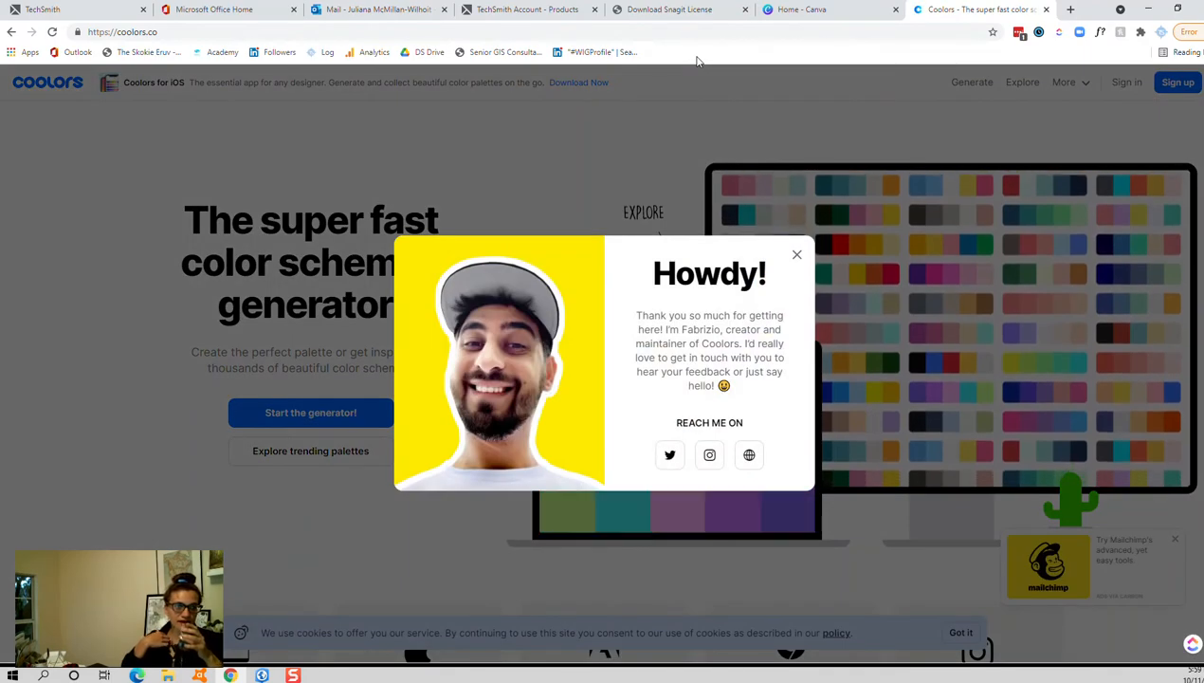
{"action": "left_click", "coordinate": [798, 256]}
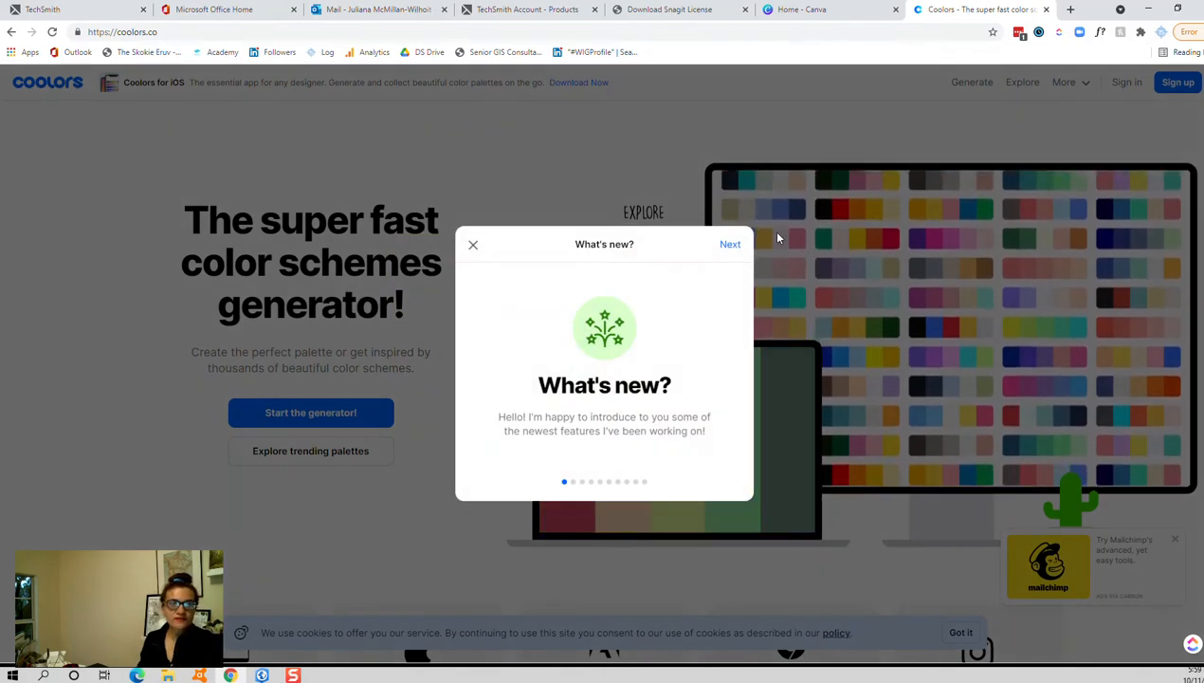
{"action": "left_click", "coordinate": [474, 246]}
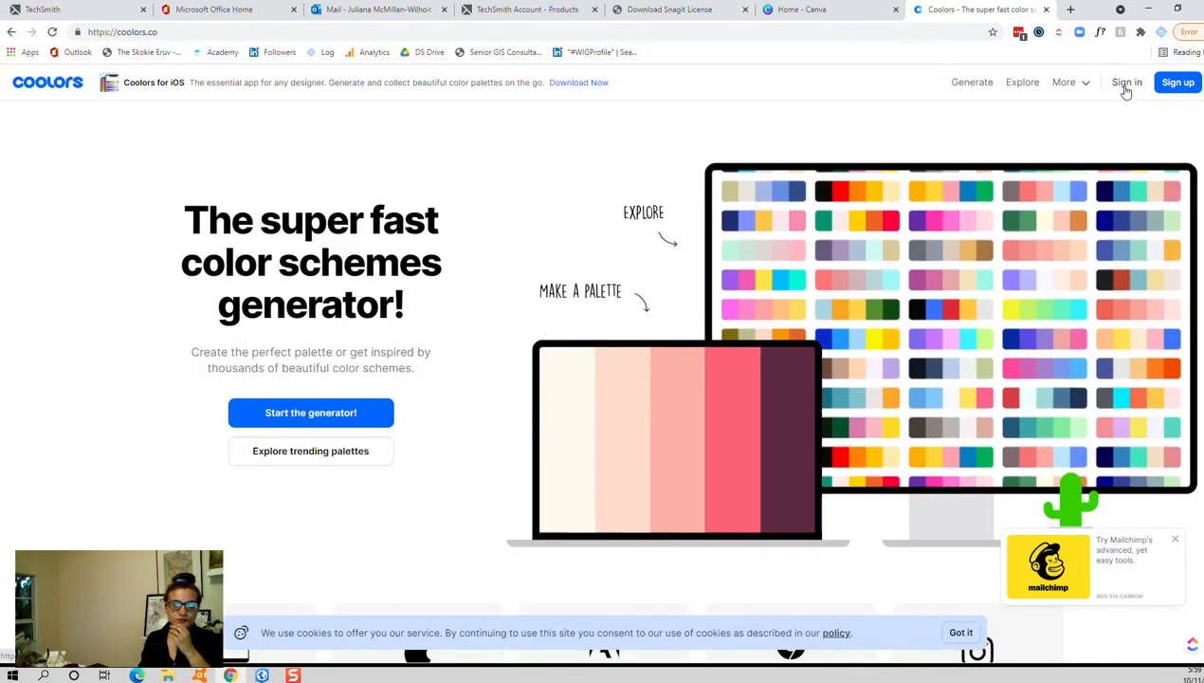
- Sign in to Coolors and start the color palette generator
{"action": "left_click", "coordinate": [1125, 83]}
{"action": "left_click", "coordinate": [579, 409]}
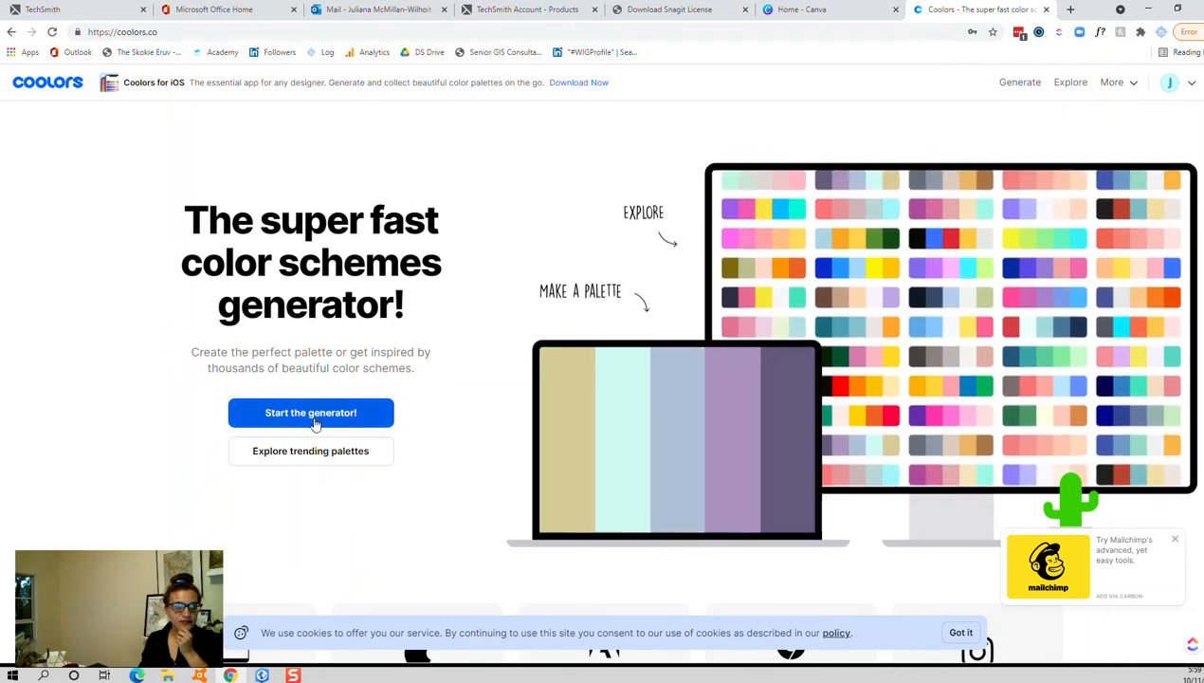
{"action": "left_click", "coordinate": [316, 423]}
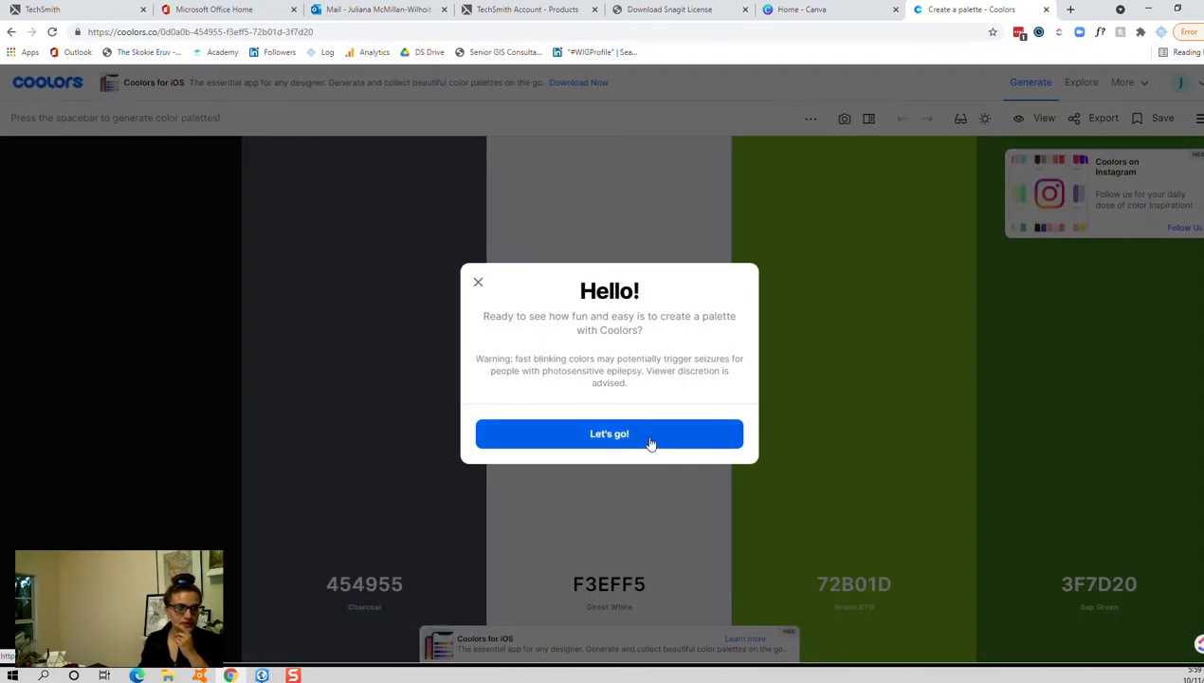
- Start the palette tutorial, generate several random color palettes and close the tutorial
{"action": "left_click", "coordinate": [641, 440]}
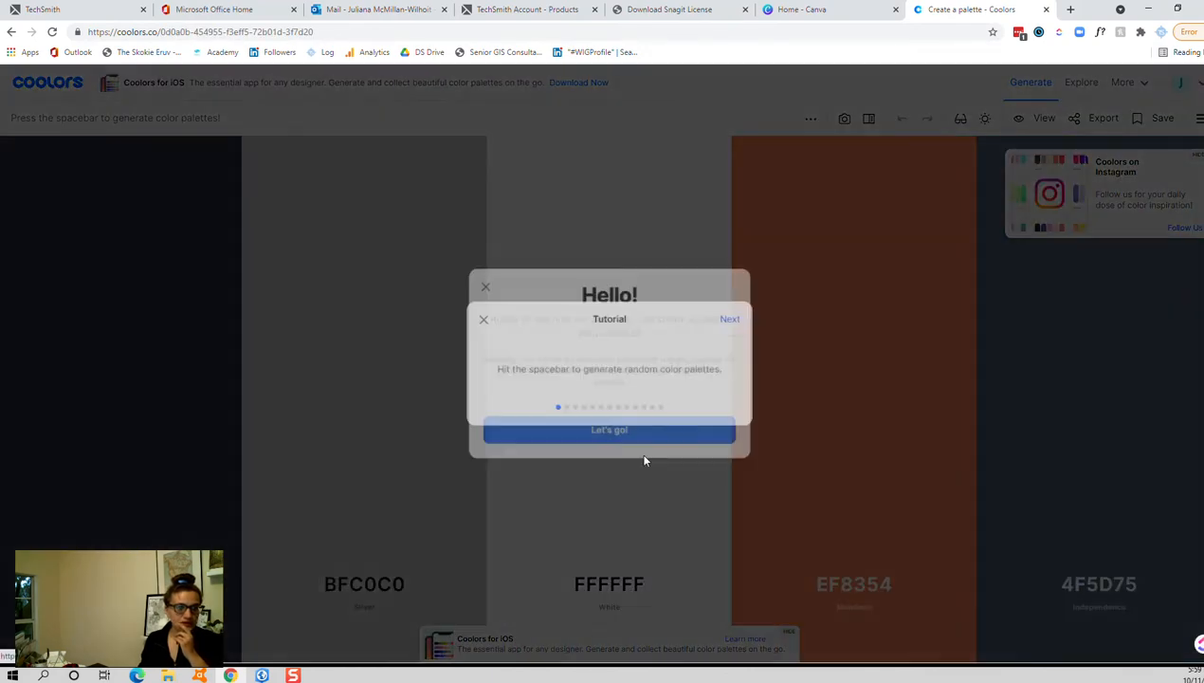
{"action": "key", "text": "space"}
{"action": "key", "text": "space"}
{"action": "key", "text": "space"}
{"action": "key", "text": "space"}
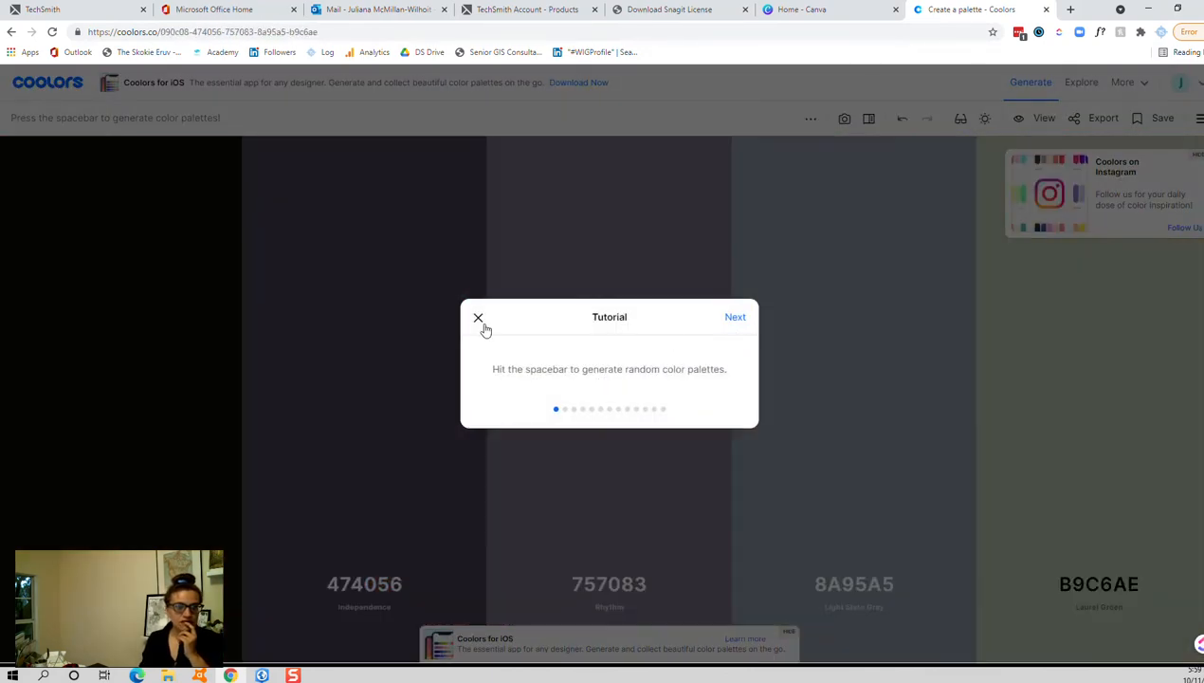
{"action": "key", "text": "space"}
{"action": "key", "text": "space"}
{"action": "left_click", "coordinate": [478, 318]}
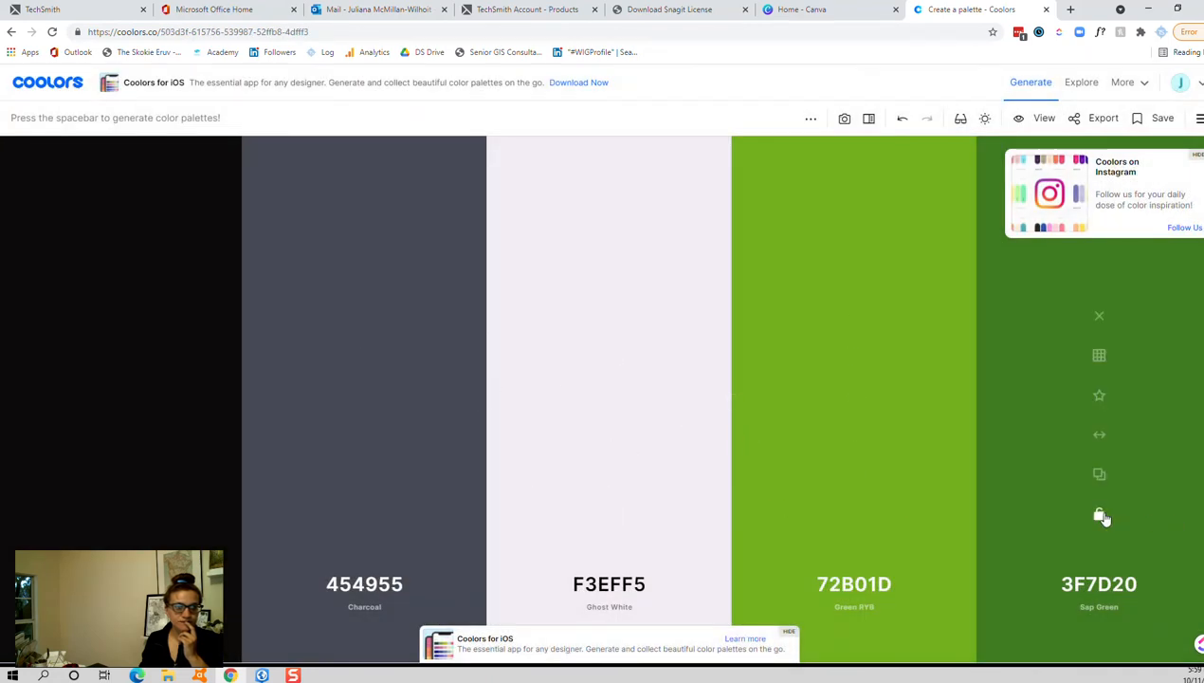
- Lock the dark green Pine Tree color 2D3319 and generate several new palettes around it
{"action": "key", "text": "space"}
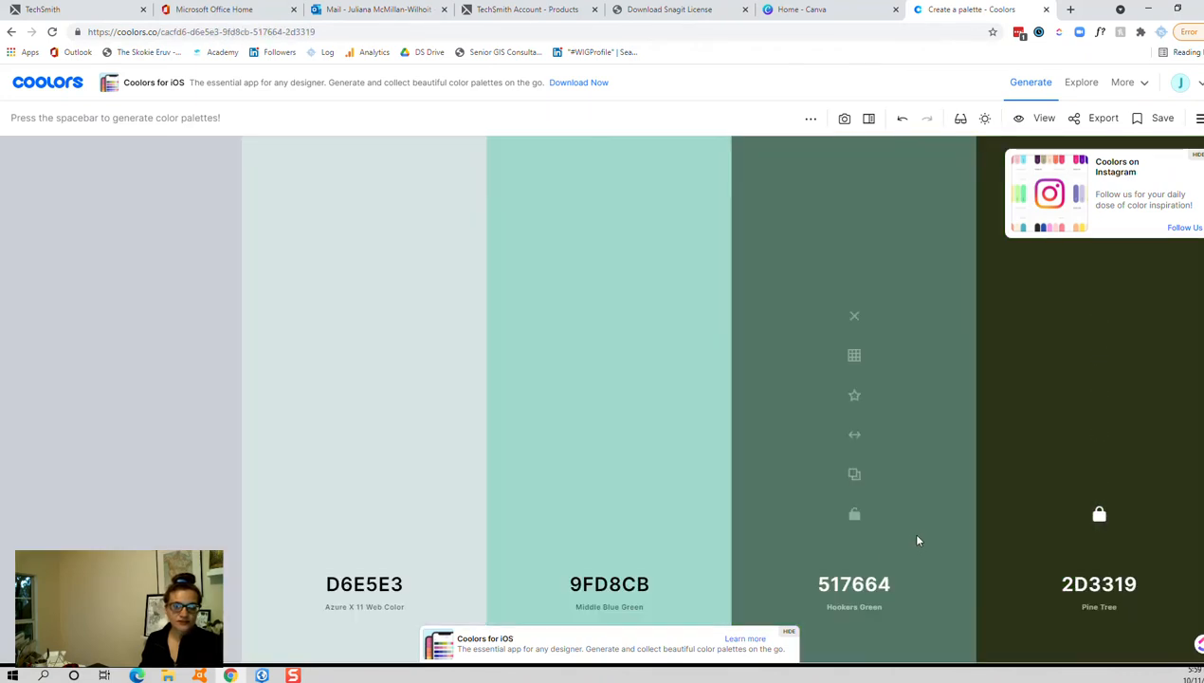
{"action": "key", "text": "space"}
{"action": "key", "text": "space"}
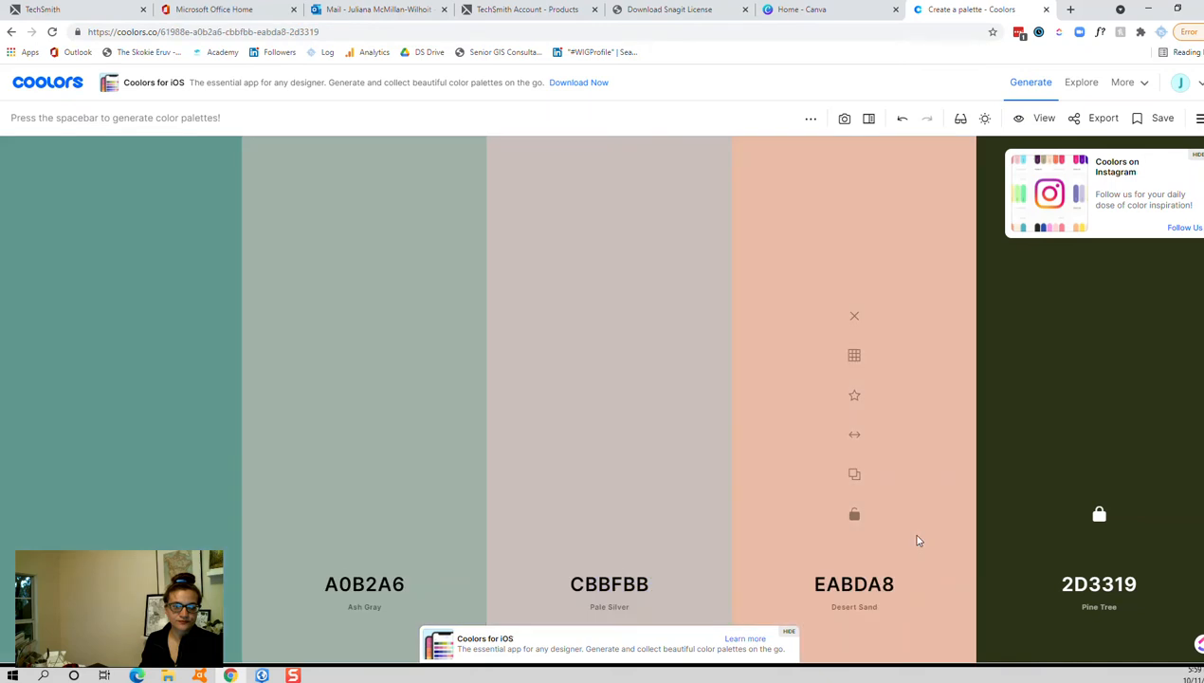
{"action": "key", "text": "space"}
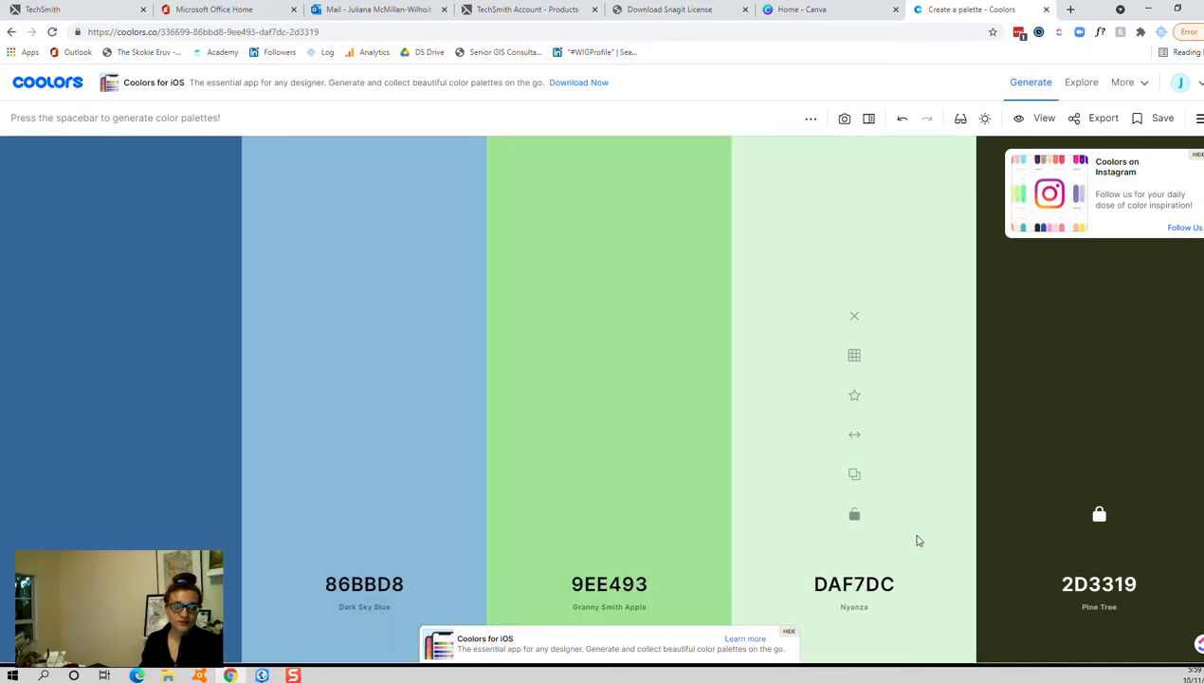
{"action": "key", "text": "space"}
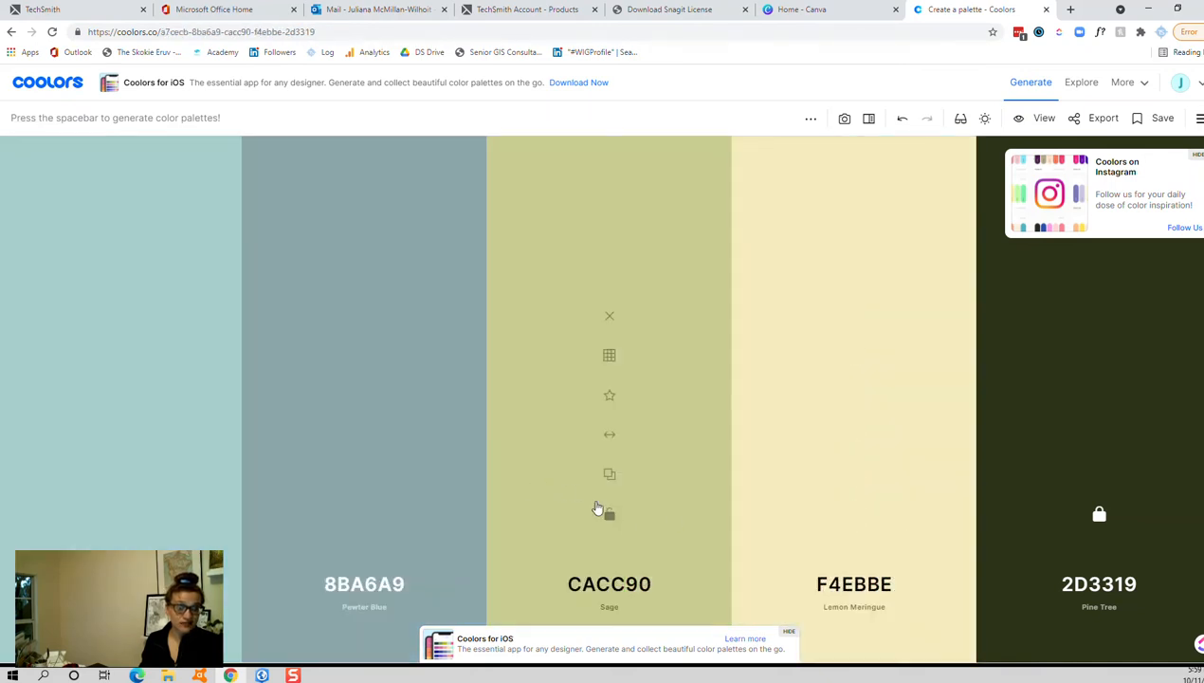
- Lock the Sage color CACC90 as well and keep generating palettes around the locked Sage and Pine Tree colors
{"action": "left_click", "coordinate": [609, 516]}
{"action": "key", "text": "space"}
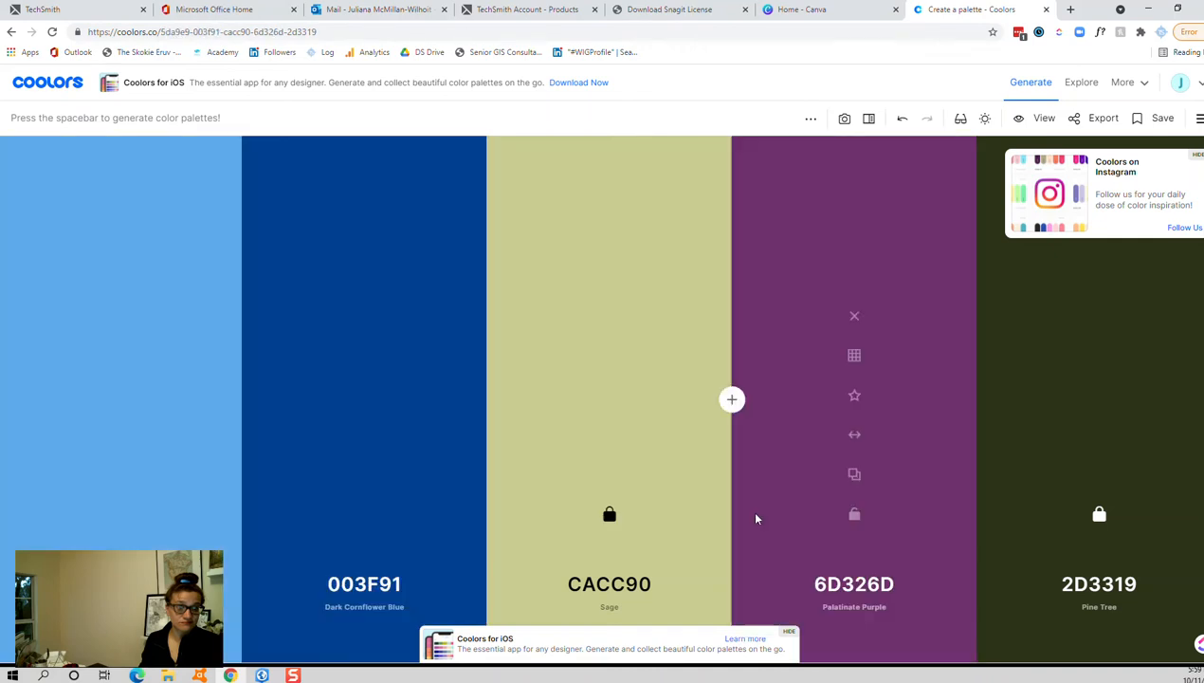
{"action": "key", "text": "space"}
{"action": "key", "text": "space"}
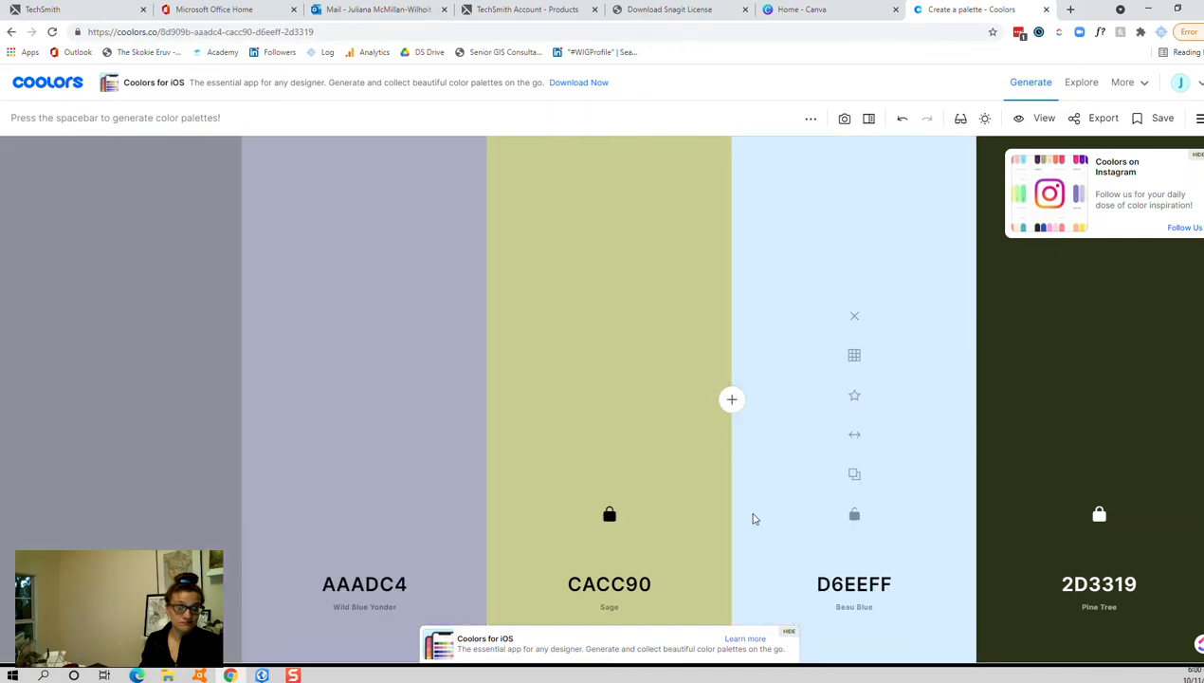
{"action": "key", "text": "space"}
{"action": "key", "text": "space"}
{"action": "key", "text": "space"}
{"action": "key", "text": "space"}
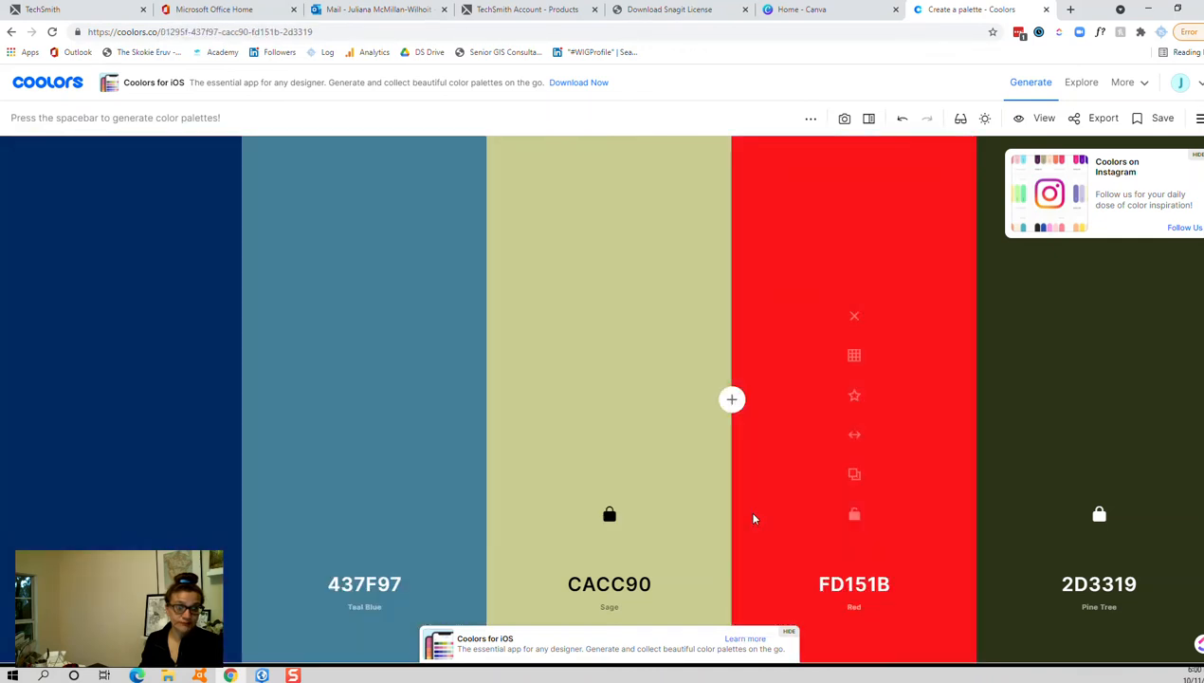
{"action": "key", "text": "space"}
{"action": "key", "text": "space"}
{"action": "key", "text": "space"}
{"action": "key", "text": "space"}
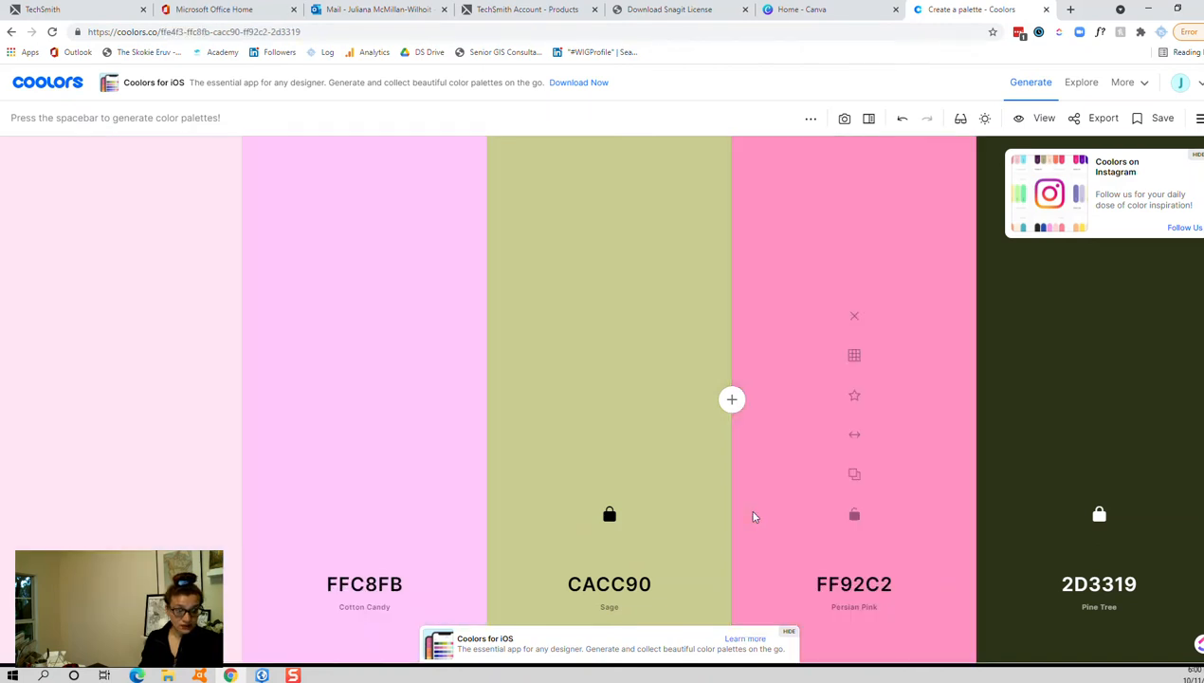
{"action": "key", "text": "space"}
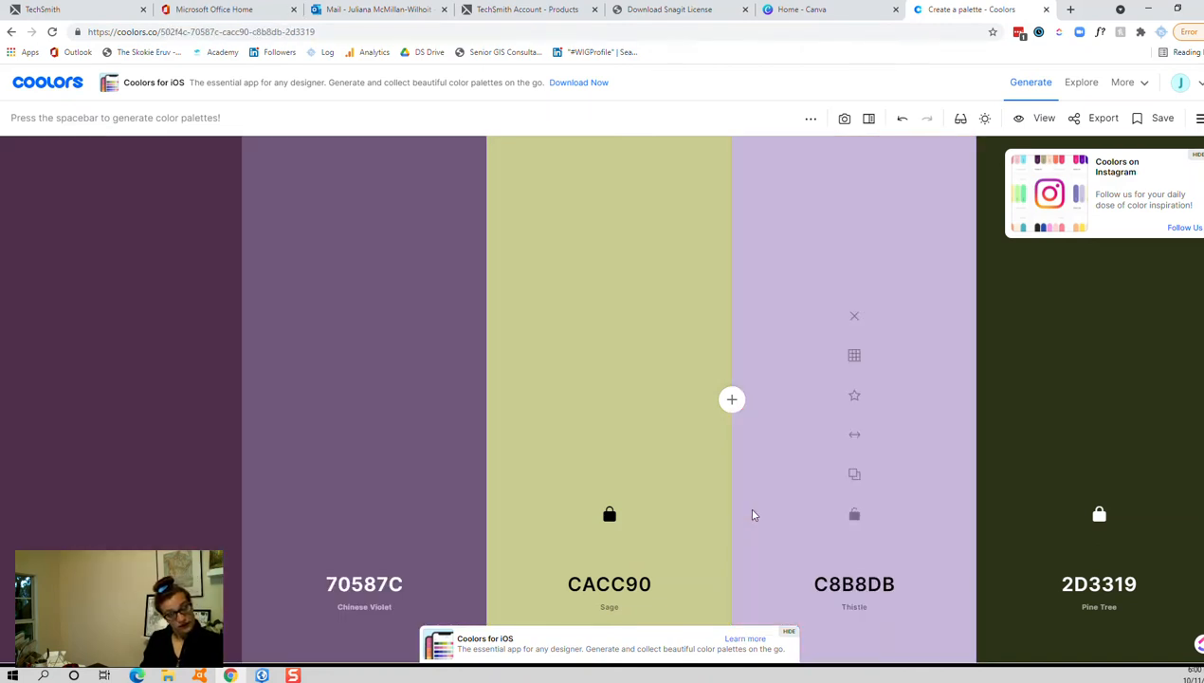
{"action": "key", "text": "space"}
{"action": "key", "text": "space"}
{"action": "key", "text": "space"}
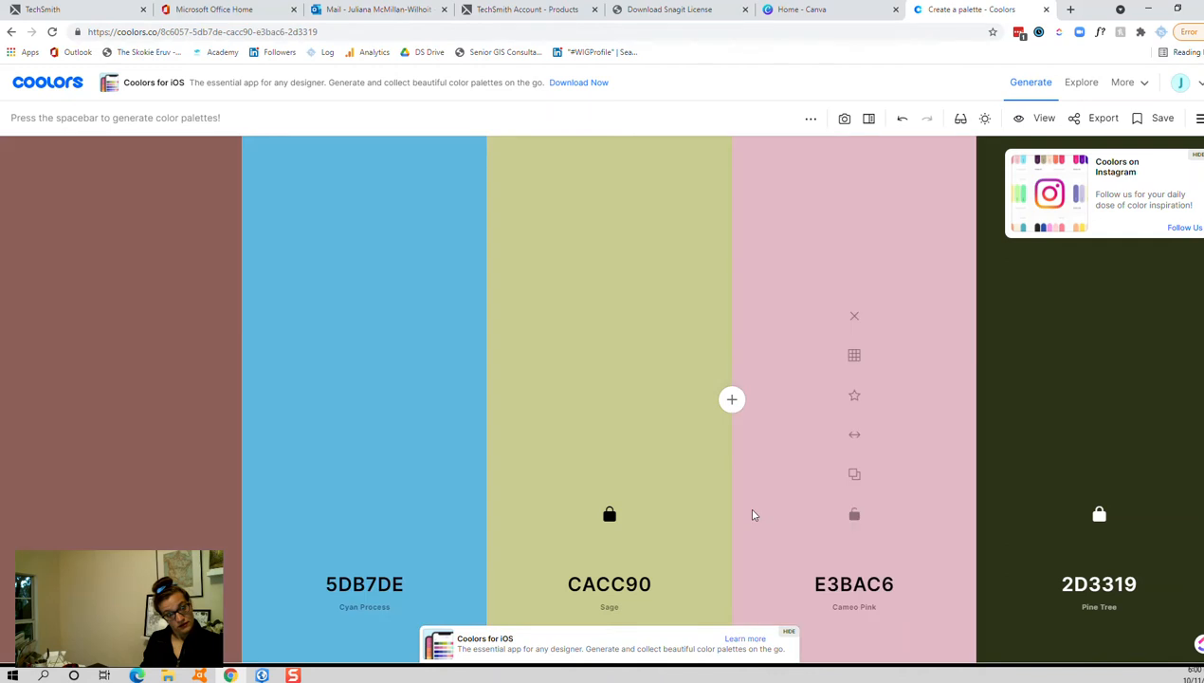
{"action": "key", "text": "space"}
{"action": "key", "text": "space"}
{"action": "key", "text": "space"}
{"action": "key", "text": "space"}
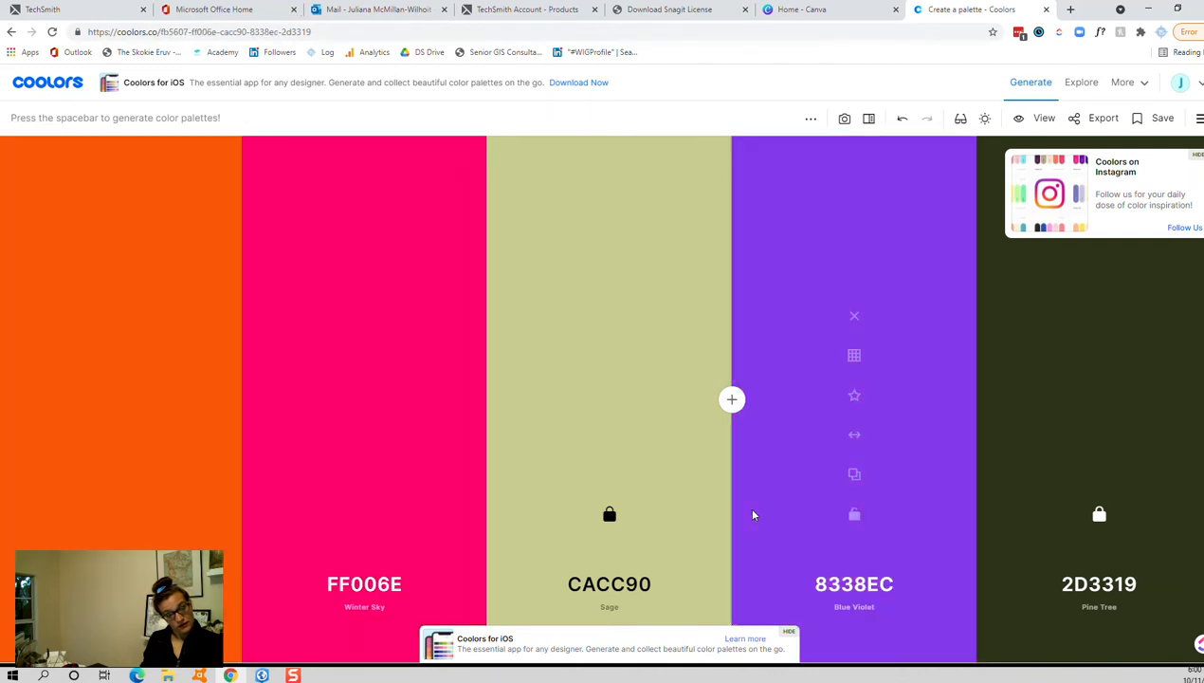
{"action": "key", "text": "space"}
{"action": "key", "text": "space"}
{"action": "key", "text": "space"}
{"action": "key", "text": "space"}
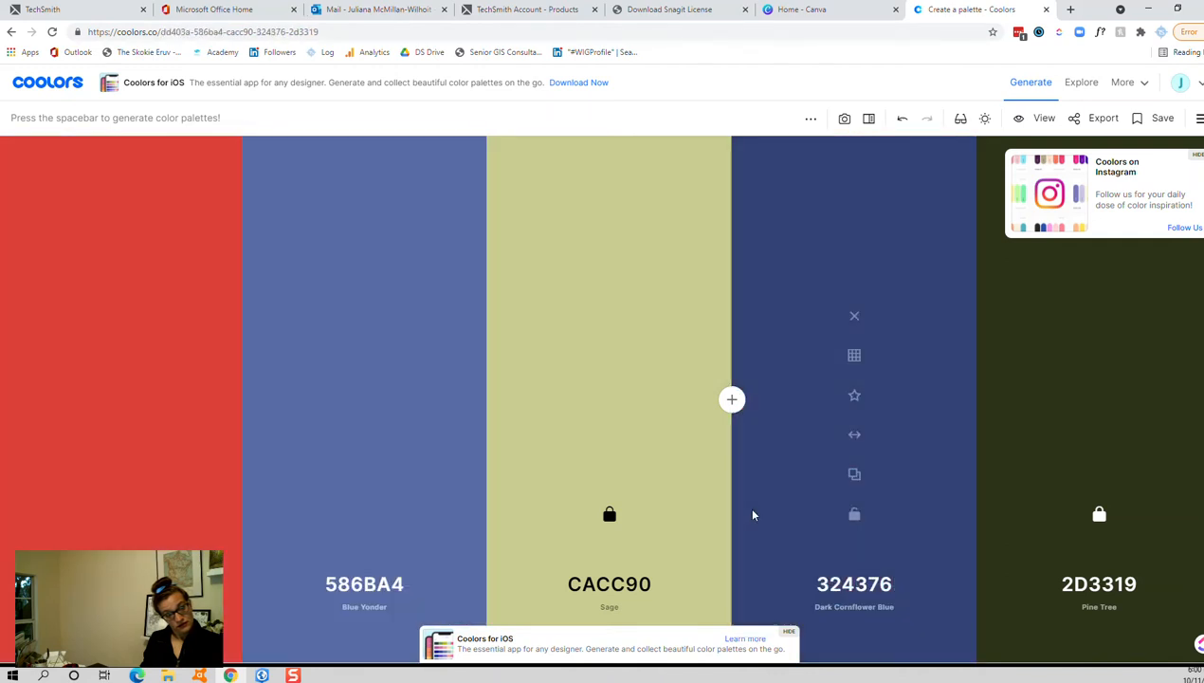
{"action": "key", "text": "space"}
{"action": "key", "text": "space"}
{"action": "key", "text": "space"}
{"action": "key", "text": "space"}
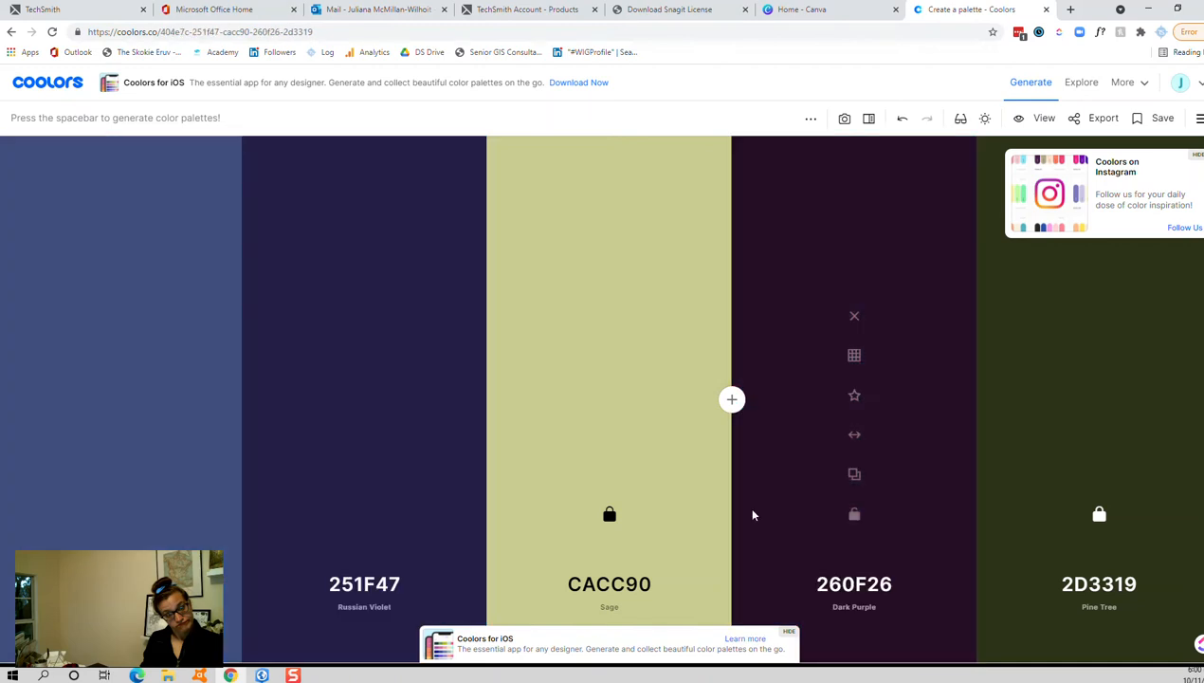
{"action": "key", "text": "space"}
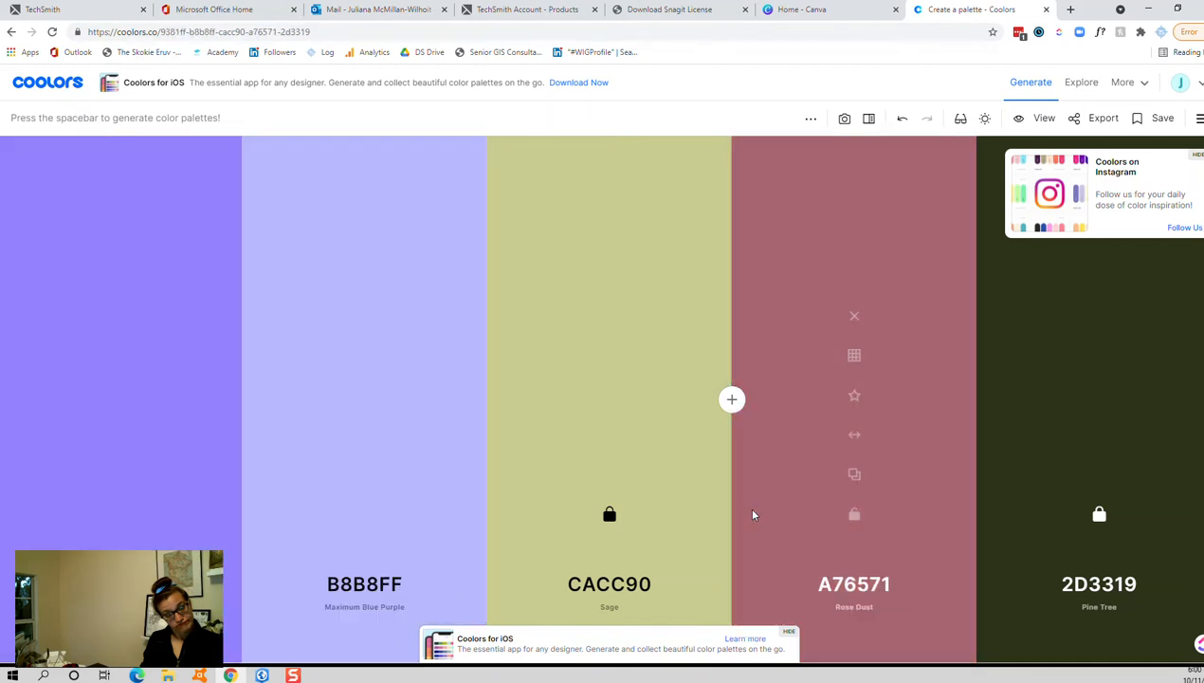
{"action": "key", "text": "space"}
{"action": "key", "text": "space"}
{"action": "key", "text": "space"}
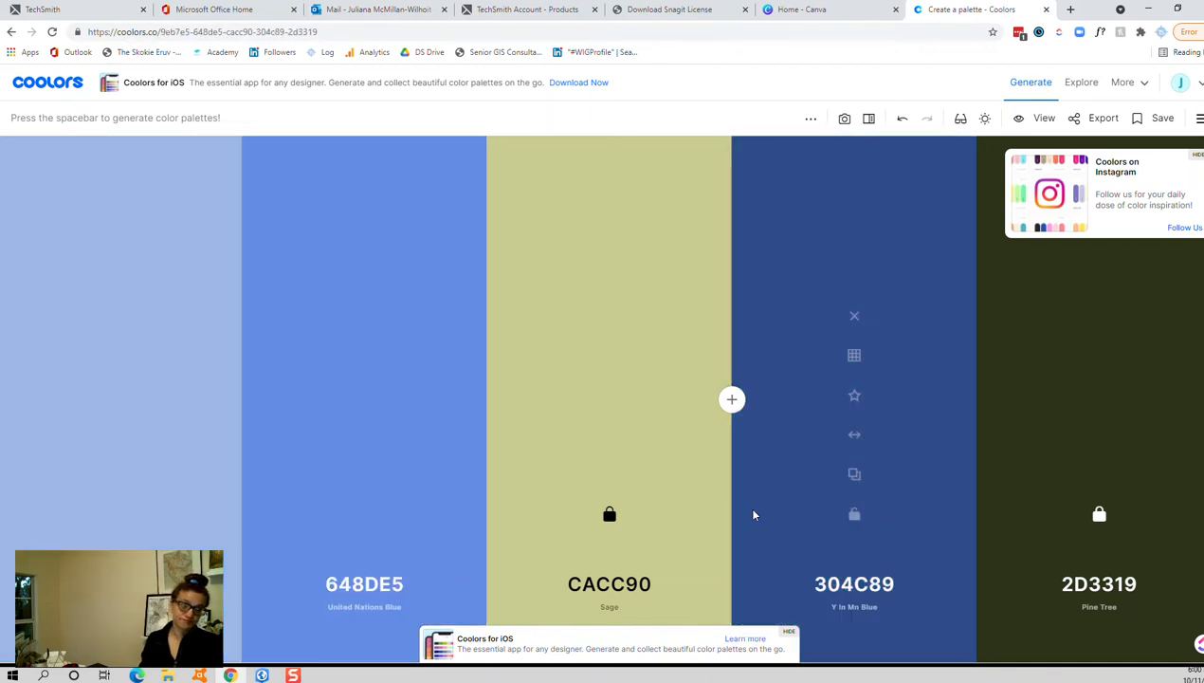
{"action": "key", "text": "space"}
{"action": "key", "text": "space"}
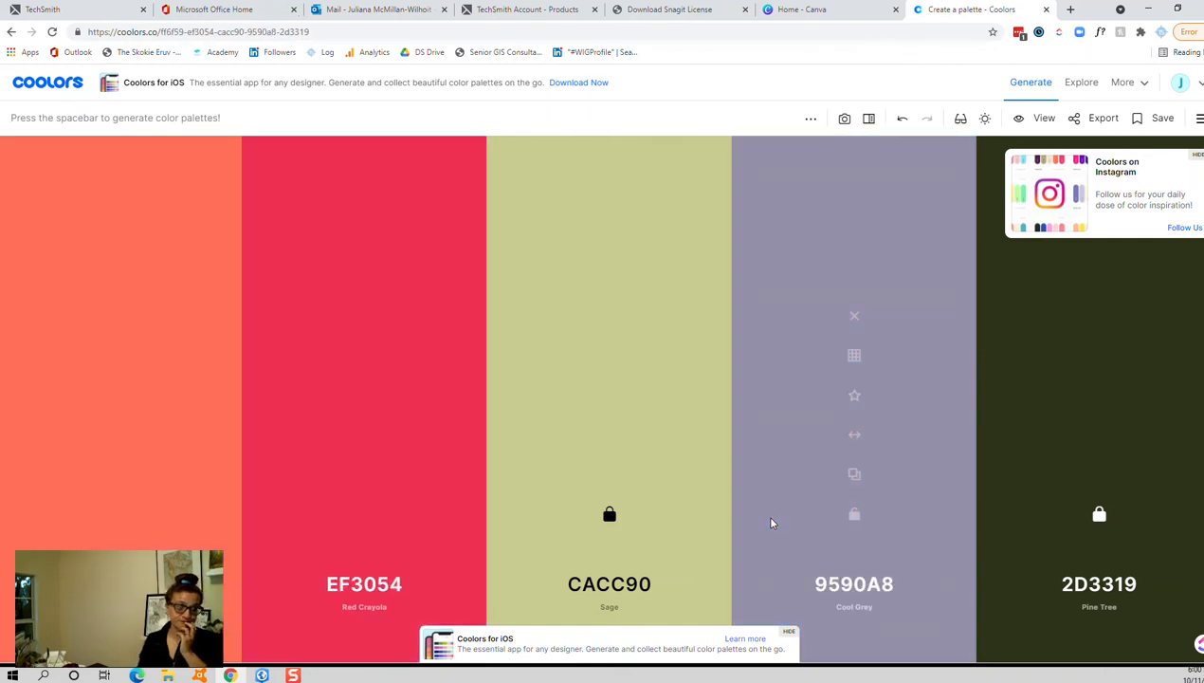
{"action": "key", "text": "space"}
{"action": "key", "text": "space"}
{"action": "key", "text": "space"}
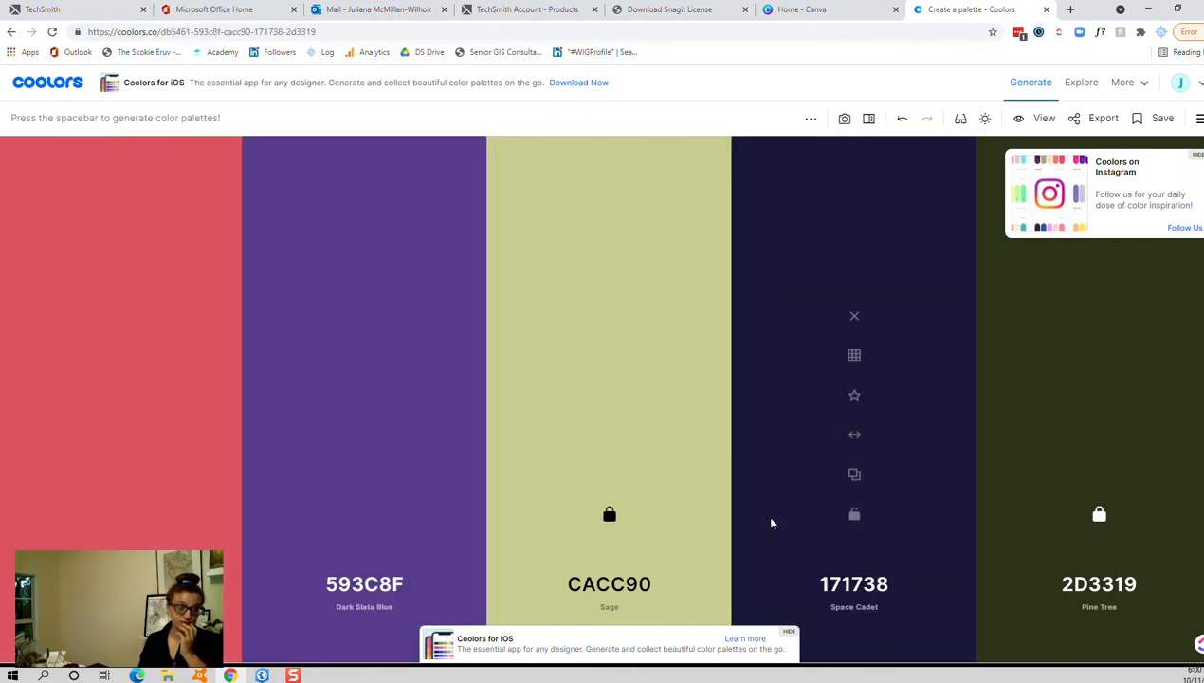
{"action": "key", "text": "space"}
{"action": "key", "text": "space"}
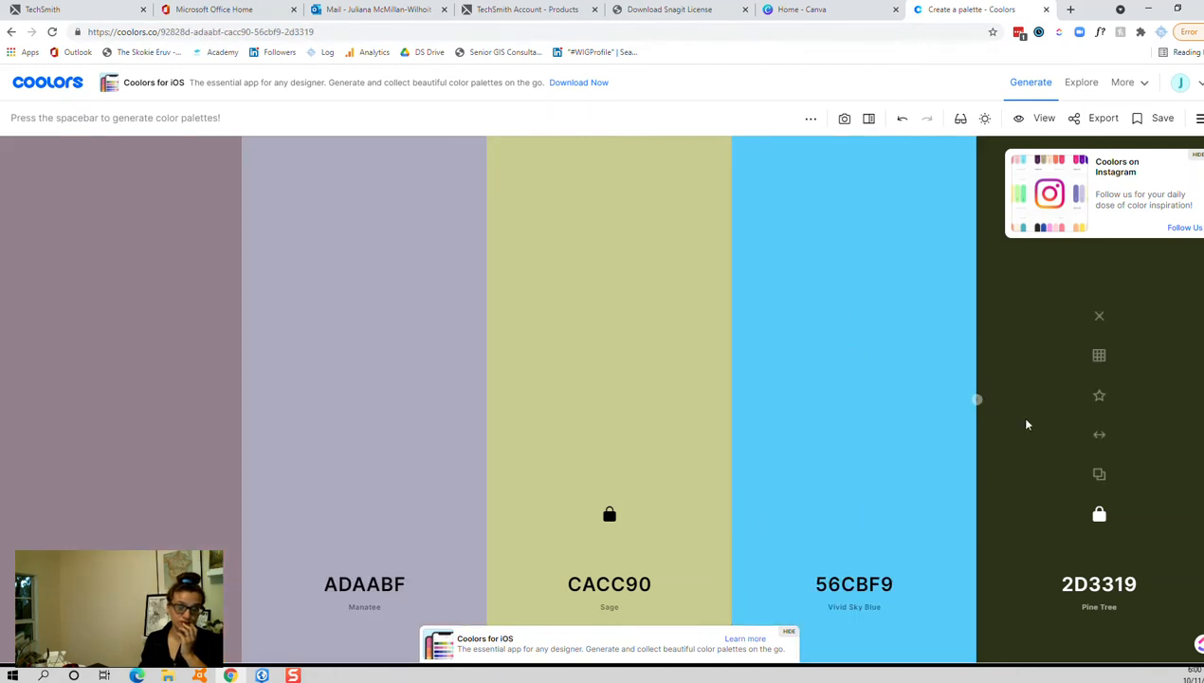
- Unlock the Pine Tree and Sage colors and generate completely new palettes
{"action": "left_click", "coordinate": [1100, 515]}
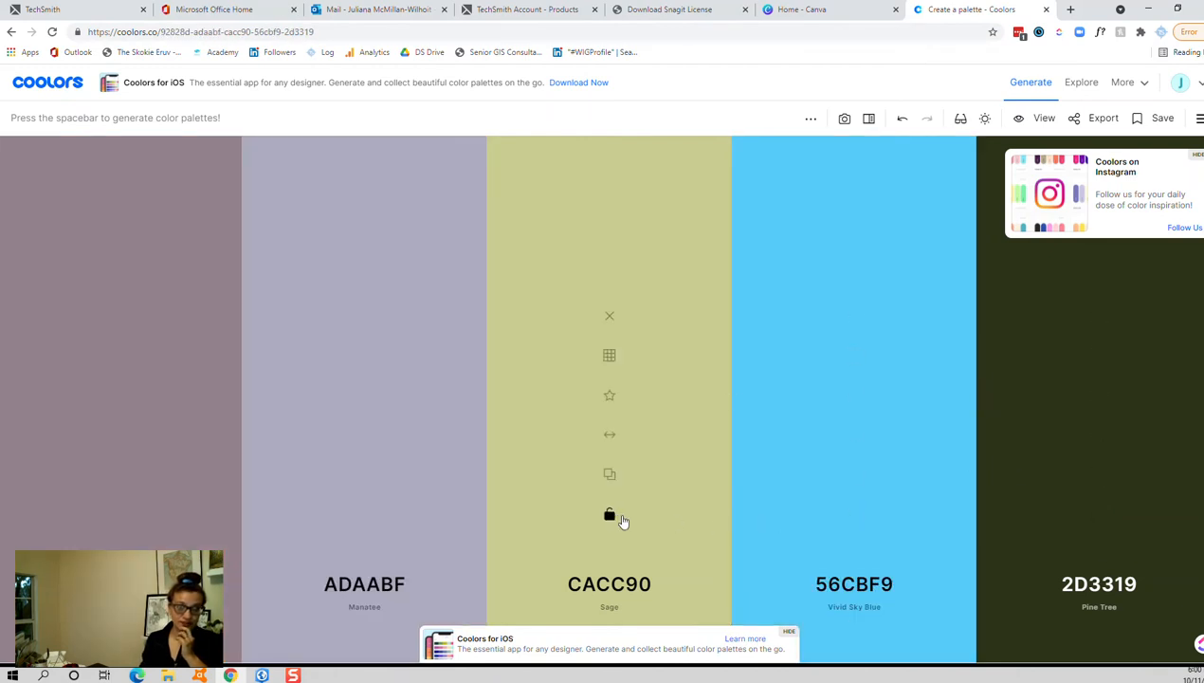
{"action": "key", "text": "space"}
{"action": "key", "text": "space"}
{"action": "key", "text": "space"}
{"action": "key", "text": "space"}
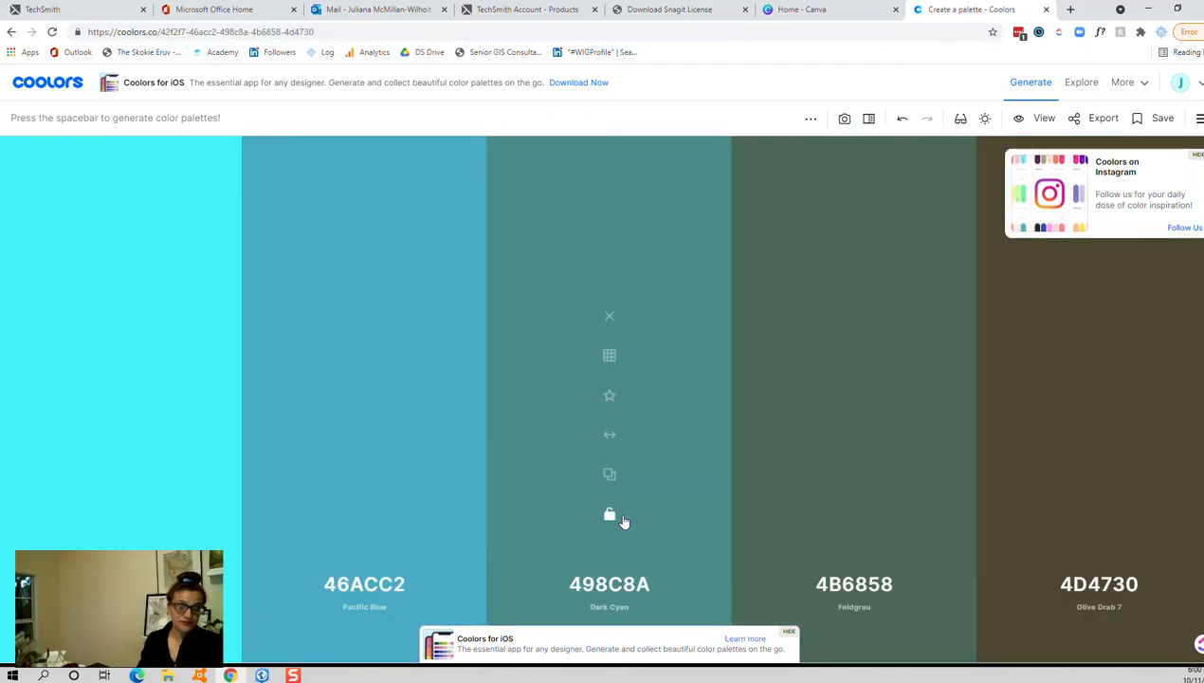
- Switch back to ArcGIS Pro, change the State layer's fill to the same light green as Lake County and apply it
{"action": "left_click", "coordinate": [1149, 9]}
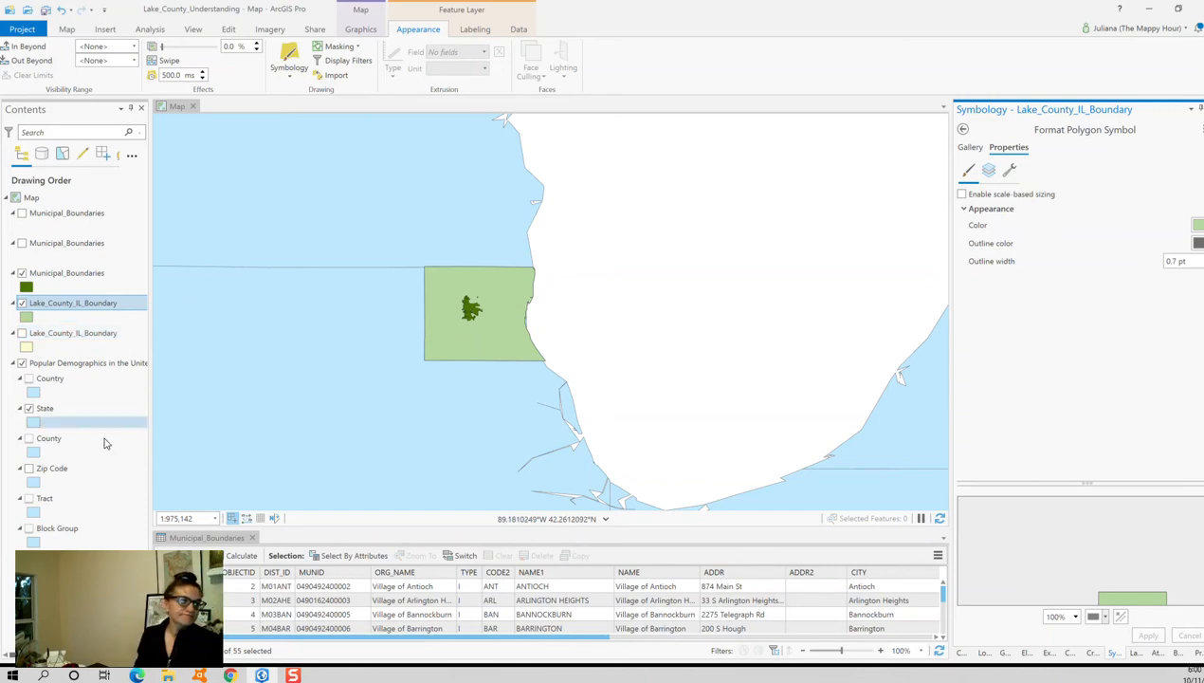
{"action": "left_click", "coordinate": [72, 408]}
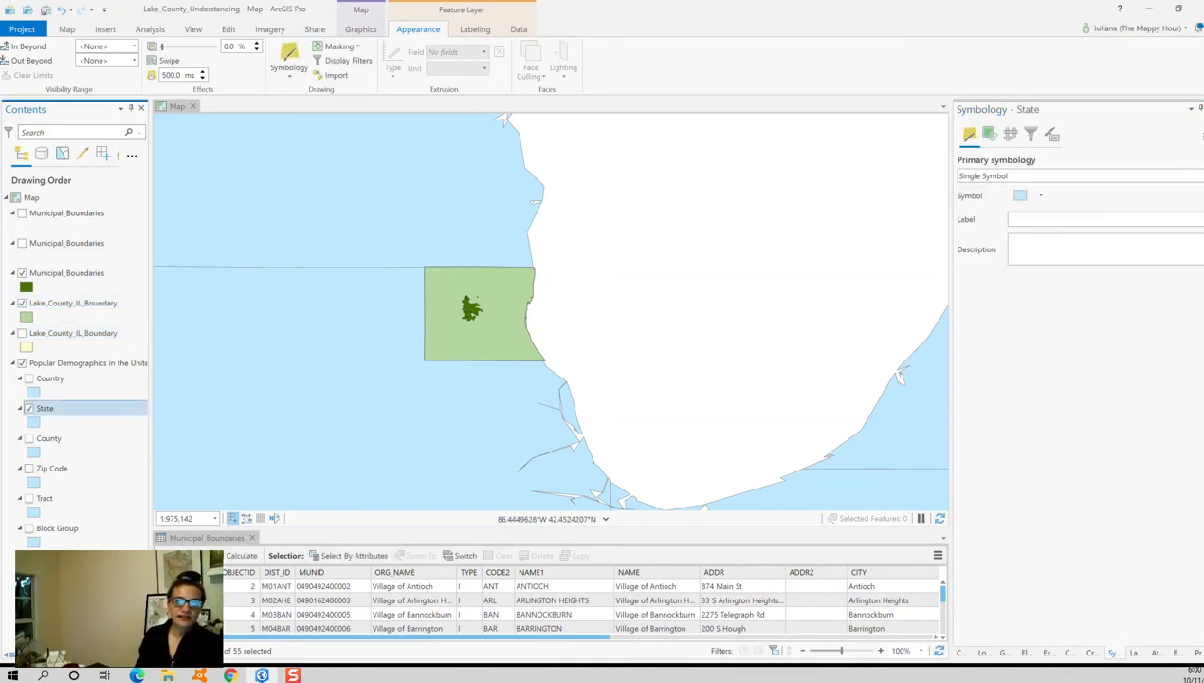
{"action": "left_click", "coordinate": [1020, 195]}
{"action": "left_click", "coordinate": [1197, 227]}
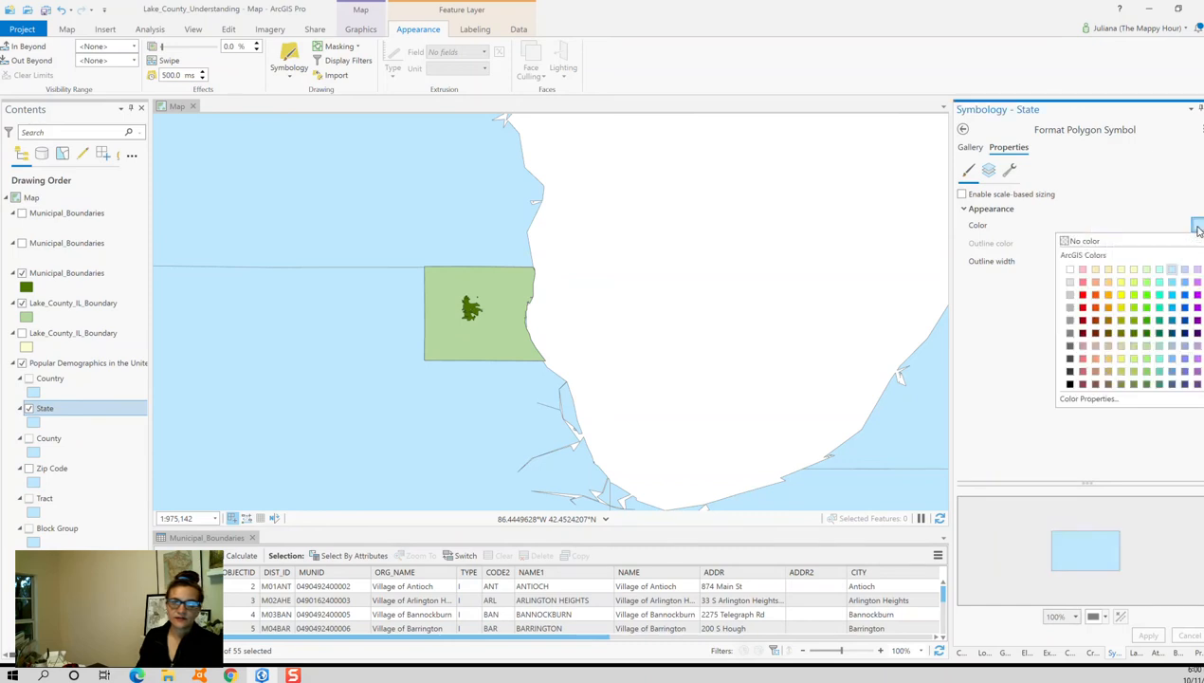
{"action": "left_click", "coordinate": [1148, 351]}
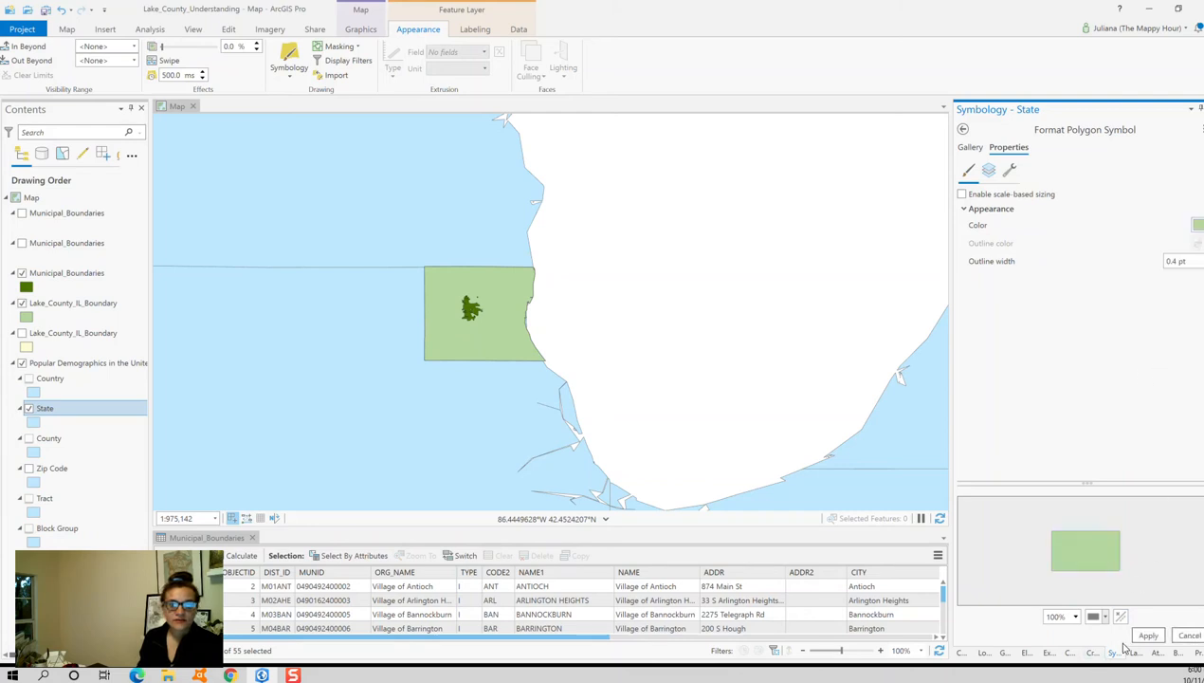
{"action": "left_click", "coordinate": [1153, 635]}
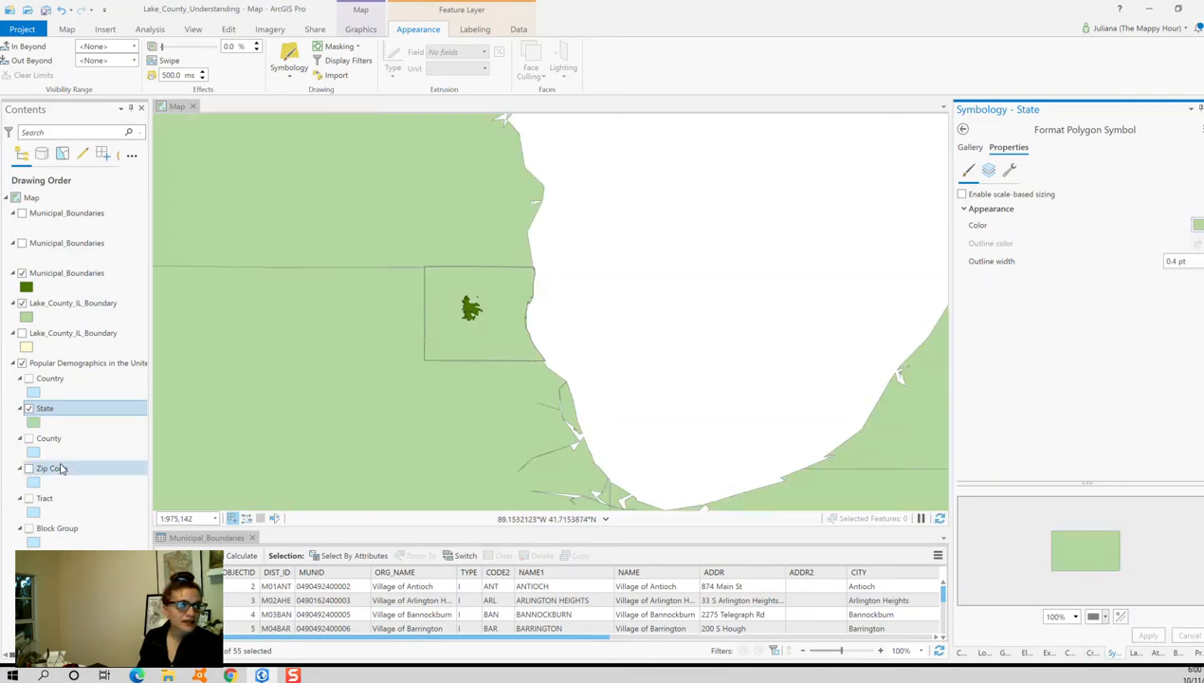
- Change the fill of the visible Lake_County_IL_Boundary layer to a brighter medium green and apply it
{"action": "left_click", "coordinate": [25, 317]}
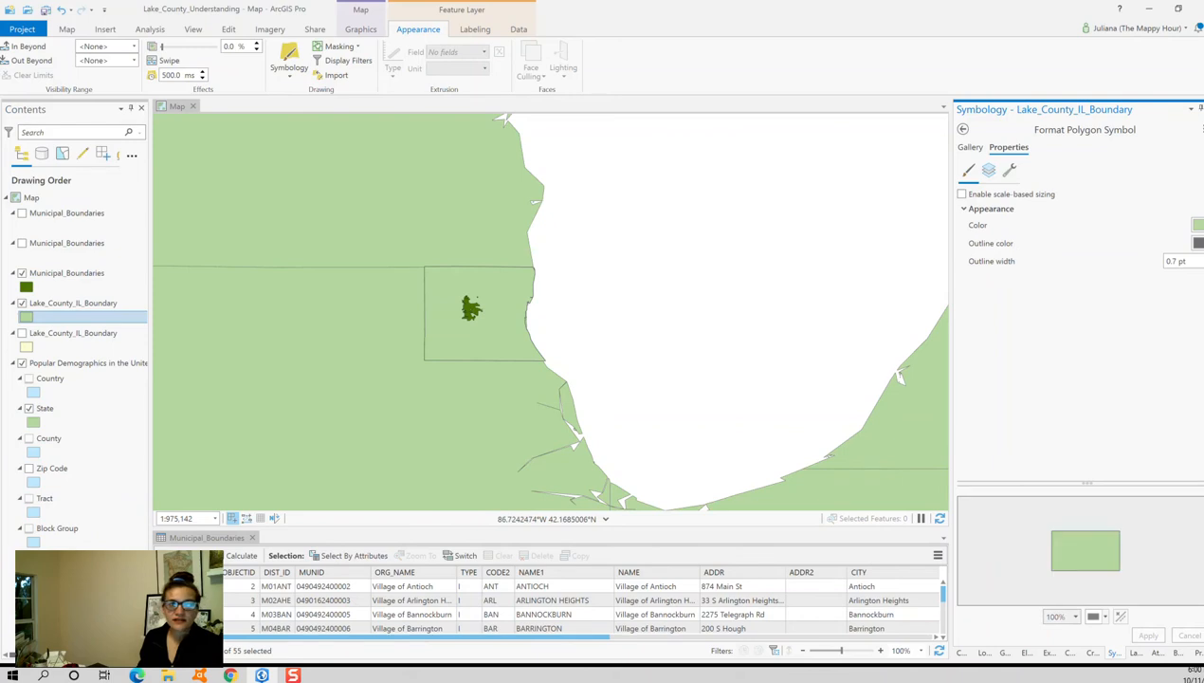
{"action": "left_click", "coordinate": [1193, 226]}
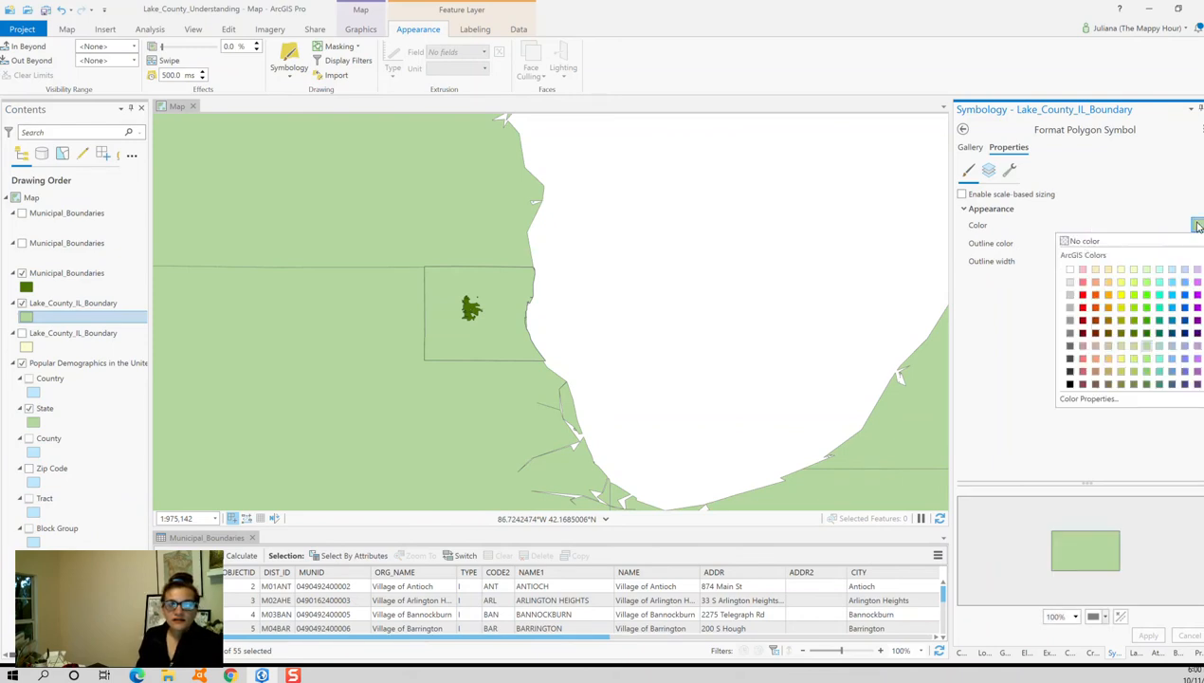
{"action": "left_click", "coordinate": [1147, 376]}
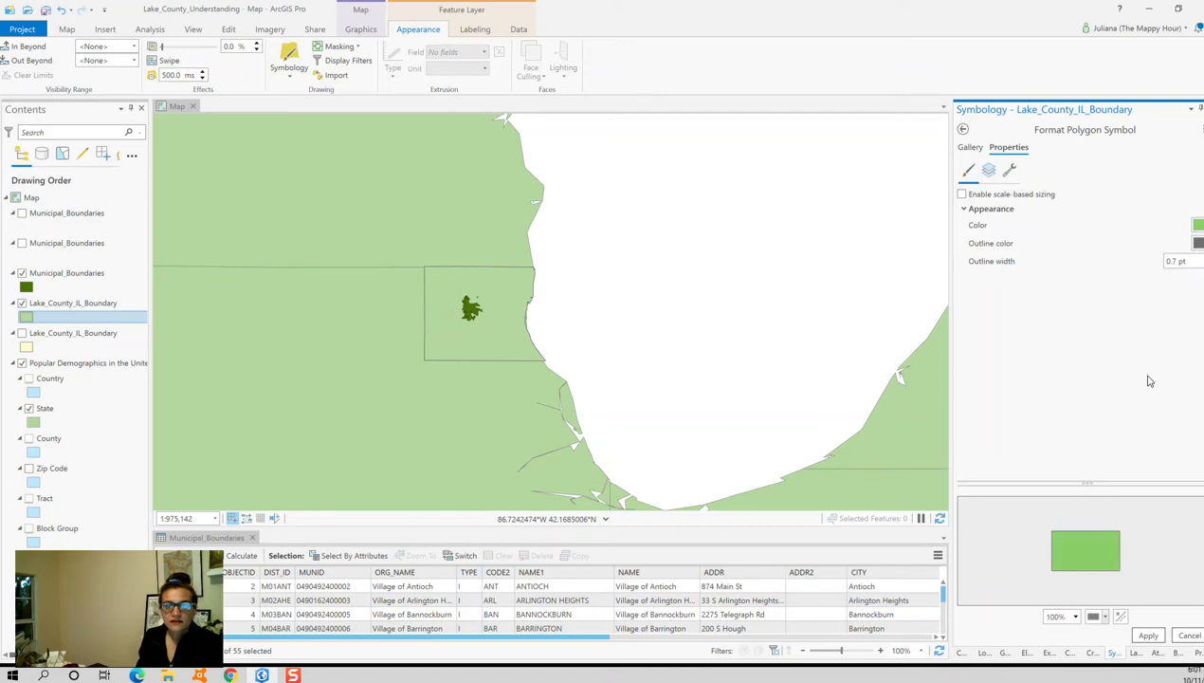
{"action": "left_click", "coordinate": [1149, 636]}
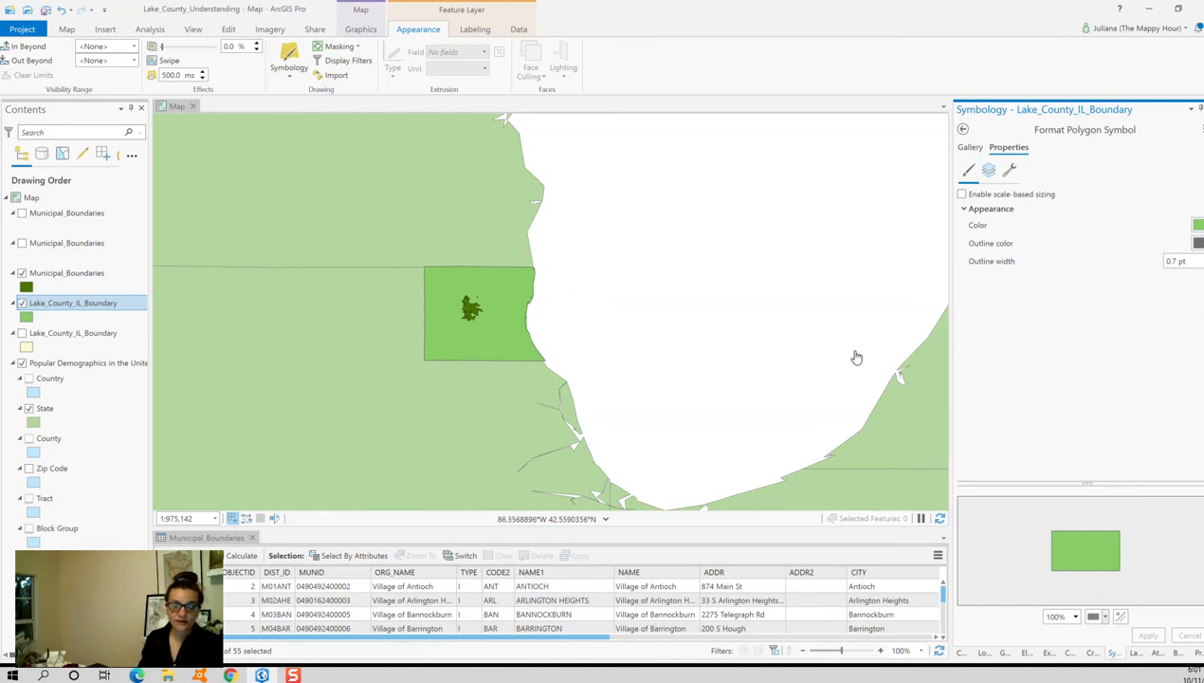
- Rename the map as 1 Loc in its properties
{"action": "left_click", "coordinate": [963, 653]}
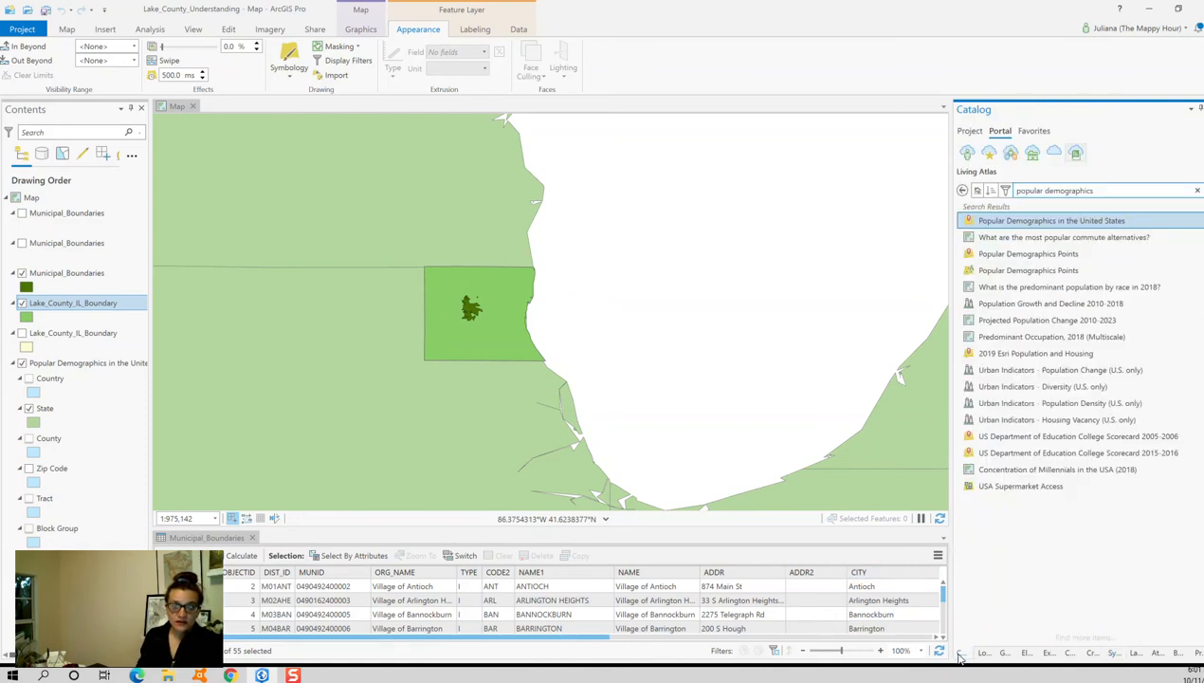
{"action": "left_click", "coordinate": [177, 106]}
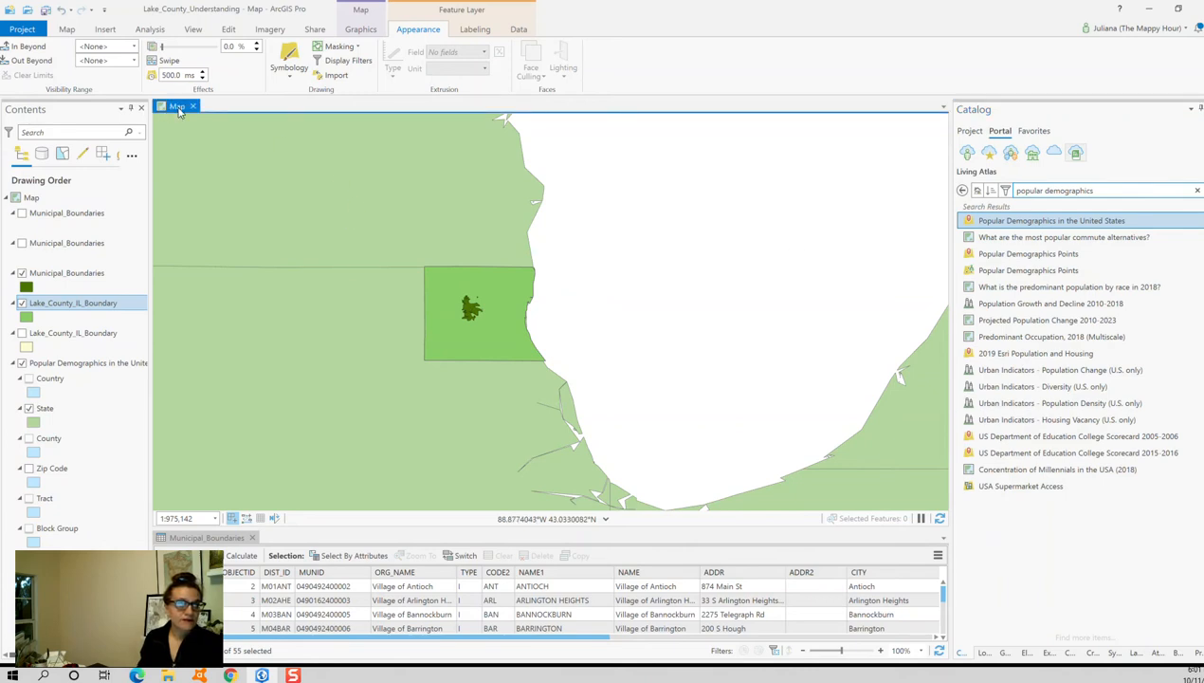
{"action": "right_click", "coordinate": [47, 199]}
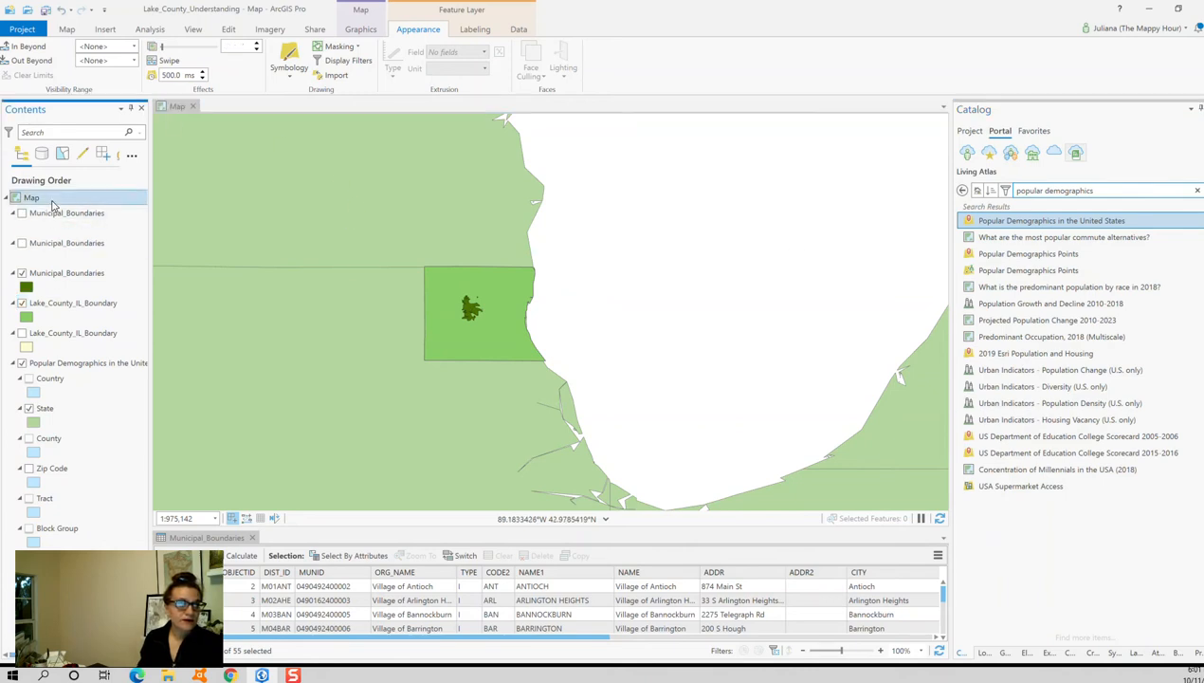
{"action": "left_click", "coordinate": [92, 431]}
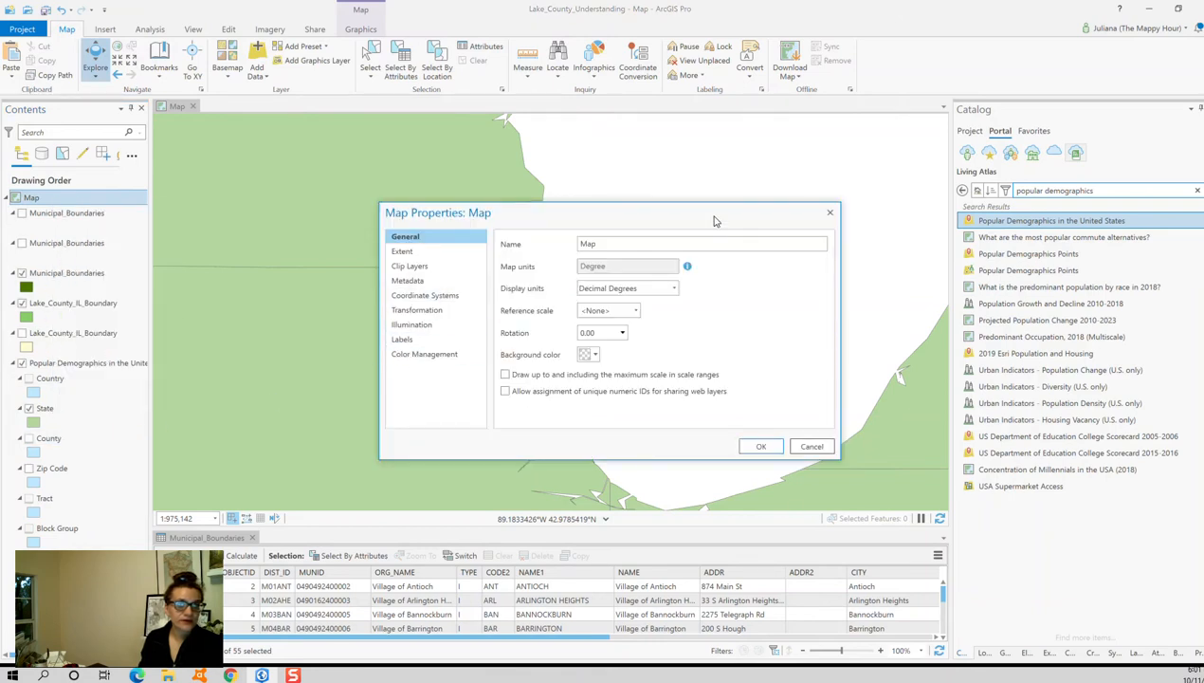
{"action": "left_click_drag", "start_coordinate": [592, 244], "coordinate": [563, 258]}
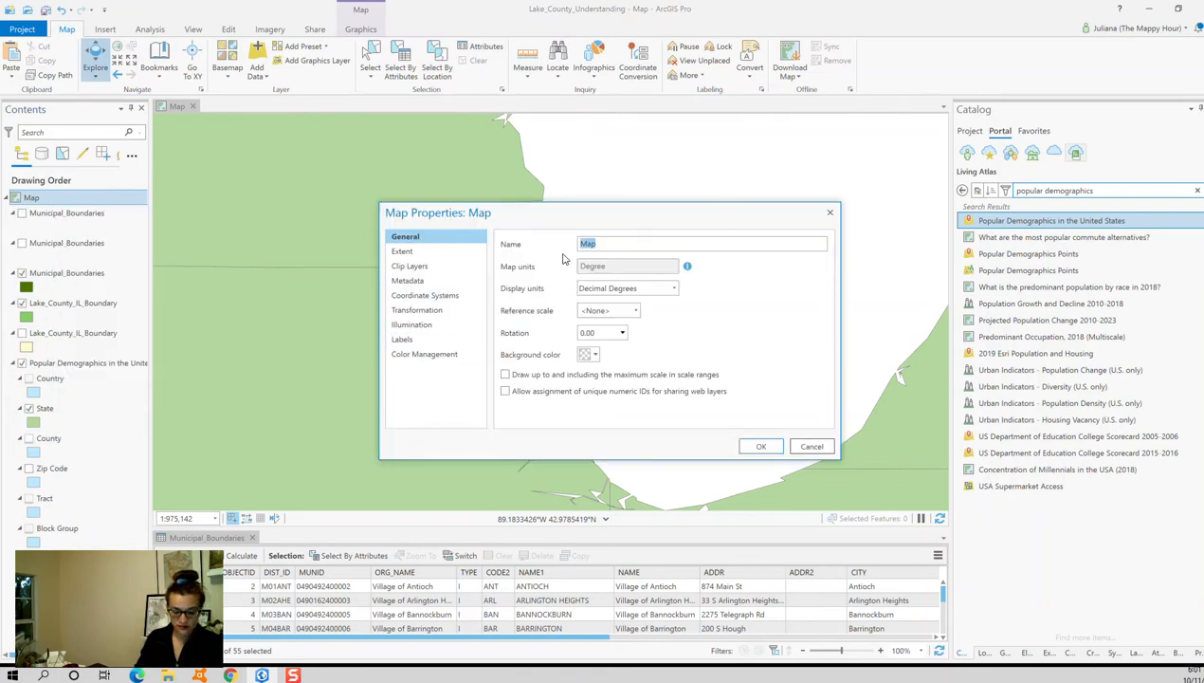
{"action": "type", "text": "1 Loc"}
{"action": "key", "text": "Return"}
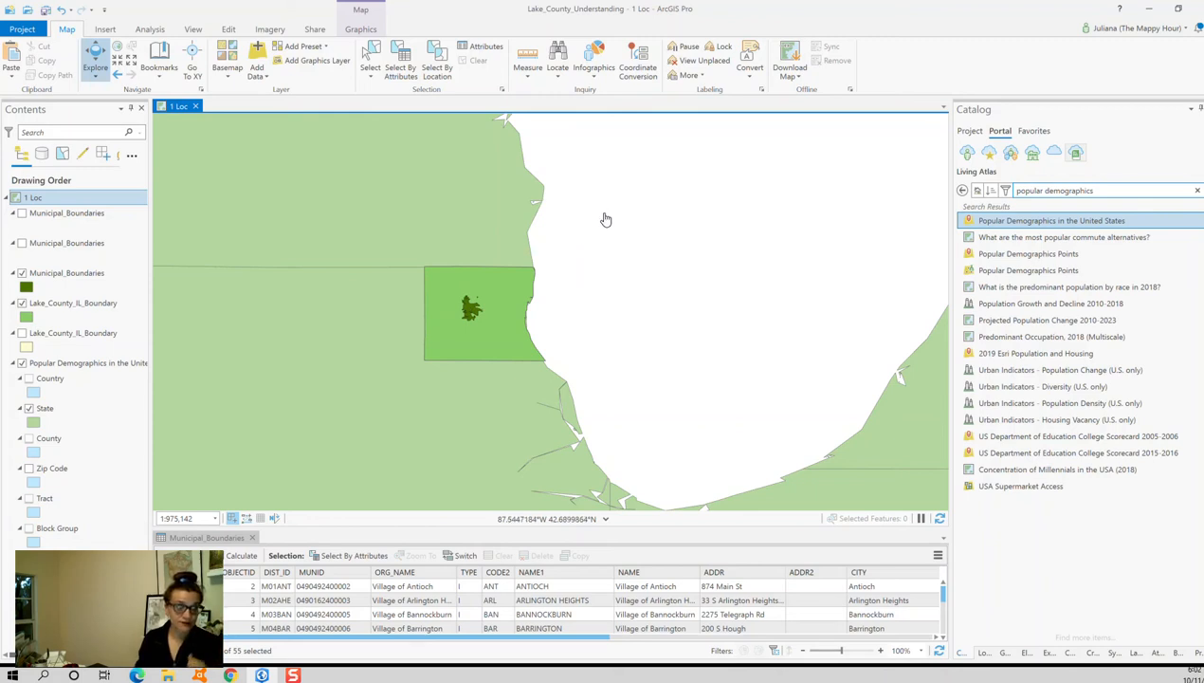
- Create a new layout with a custom page size of 8 in wide by 8 in high
{"action": "left_click", "coordinate": [105, 28]}
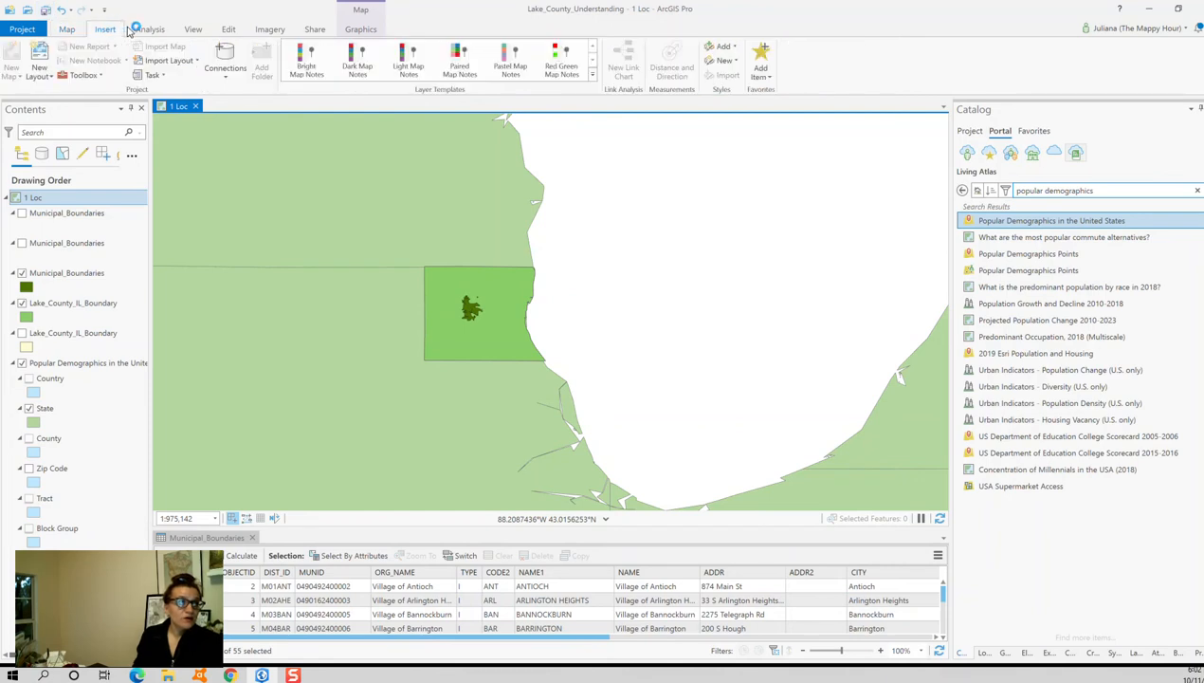
{"action": "left_click", "coordinate": [41, 76]}
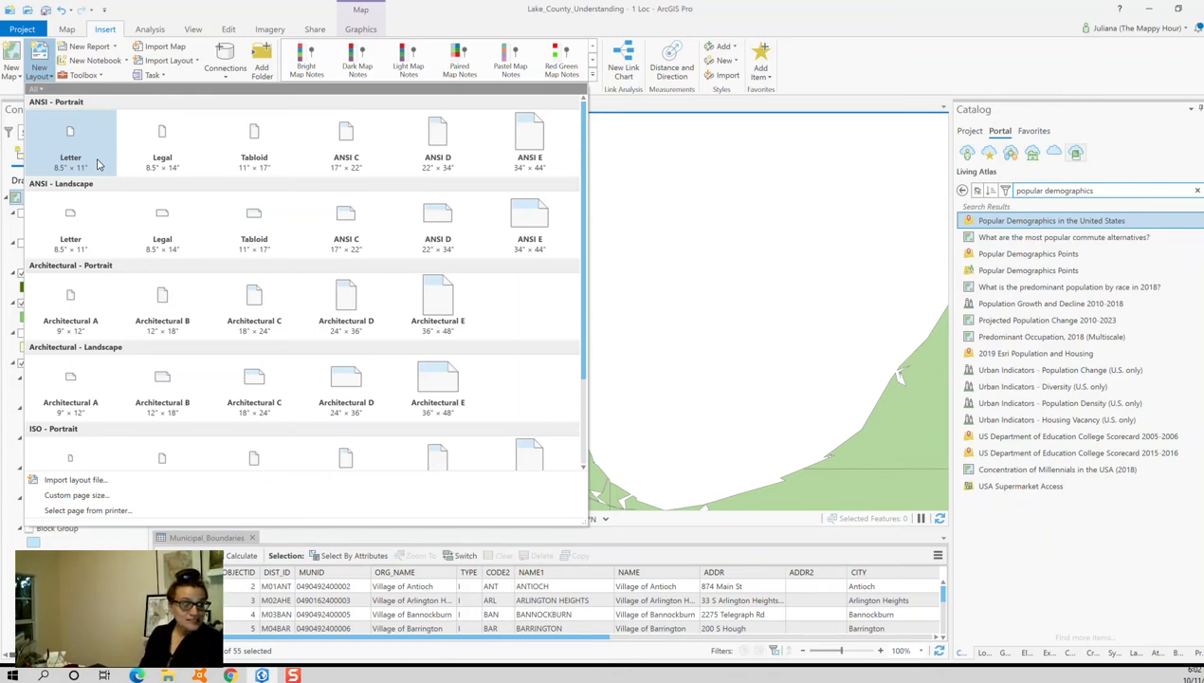
{"action": "left_click", "coordinate": [144, 494]}
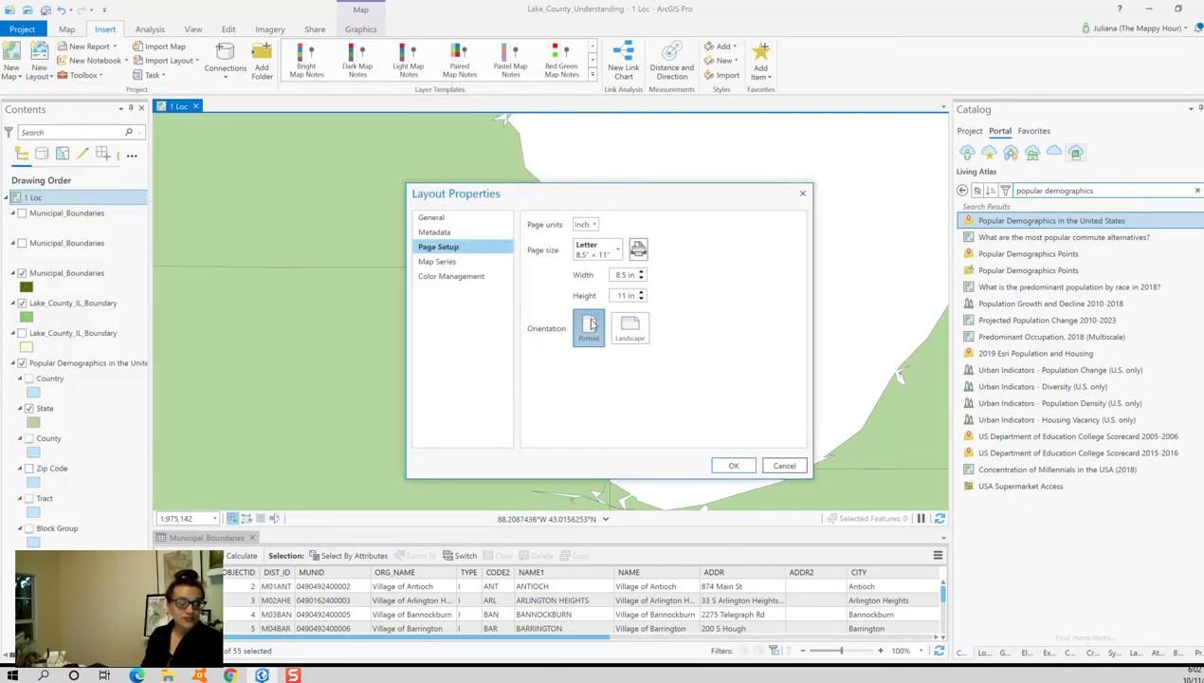
{"action": "left_click_drag", "start_coordinate": [629, 274], "coordinate": [584, 274]}
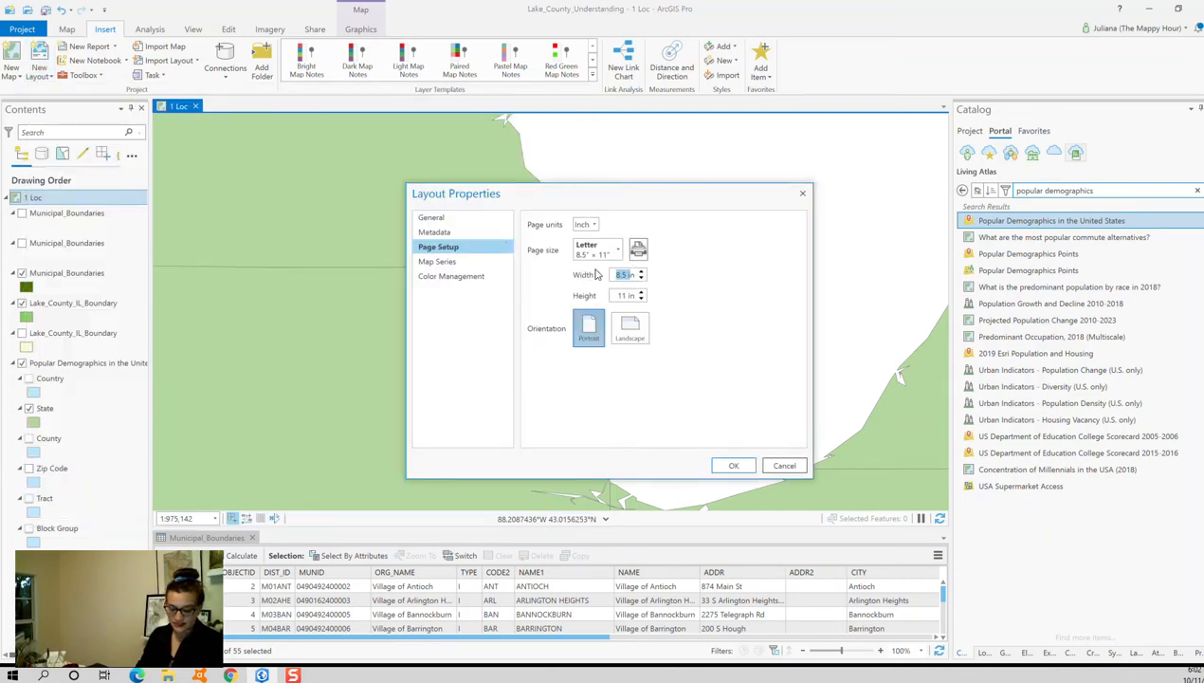
{"action": "key", "text": "BackSpace"}
{"action": "type", "text": "8"}
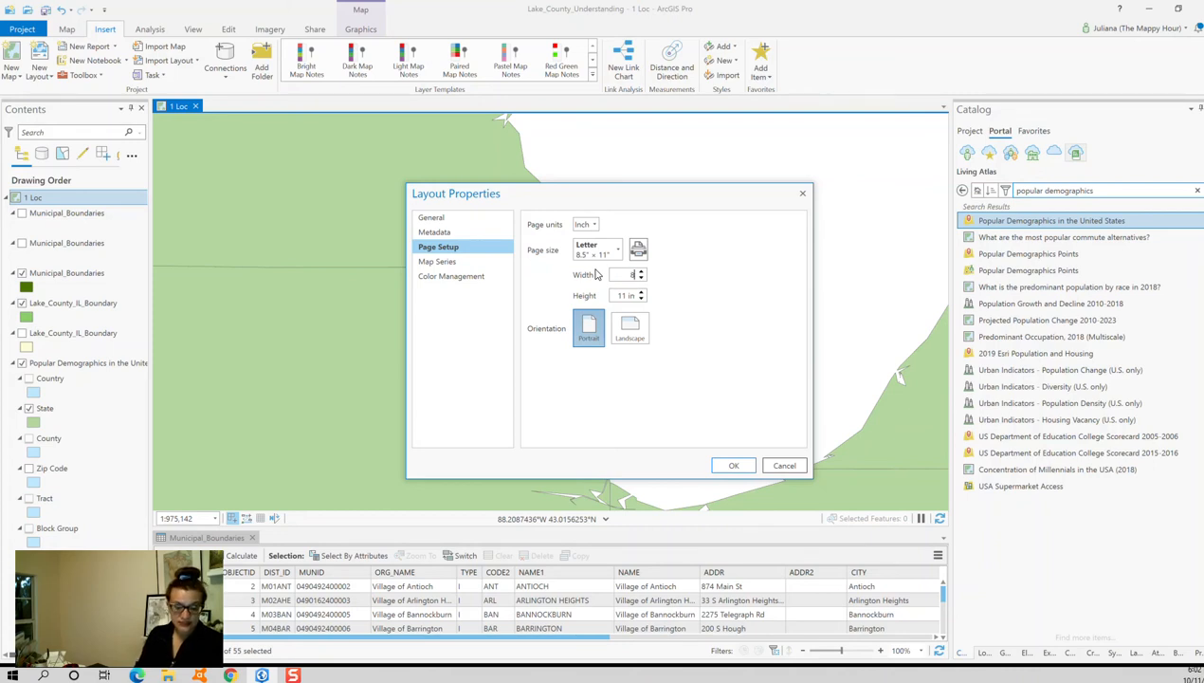
{"action": "key", "text": "Tab"}
{"action": "type", "text": "8"}
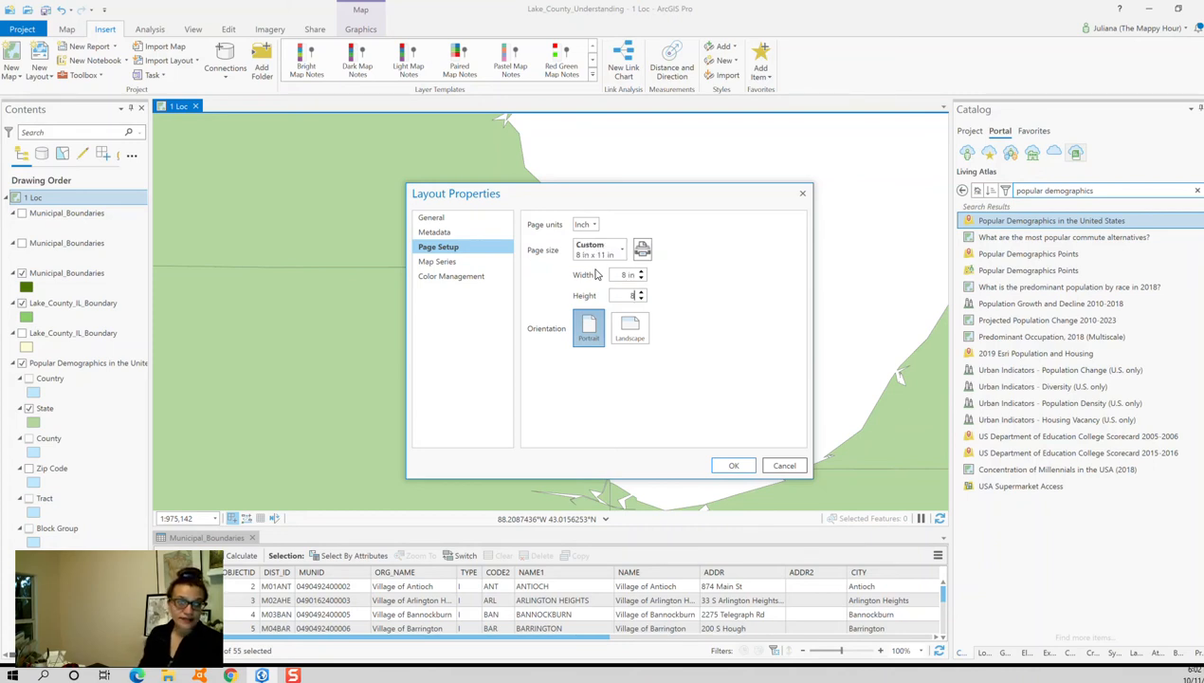
{"action": "left_click", "coordinate": [730, 467]}
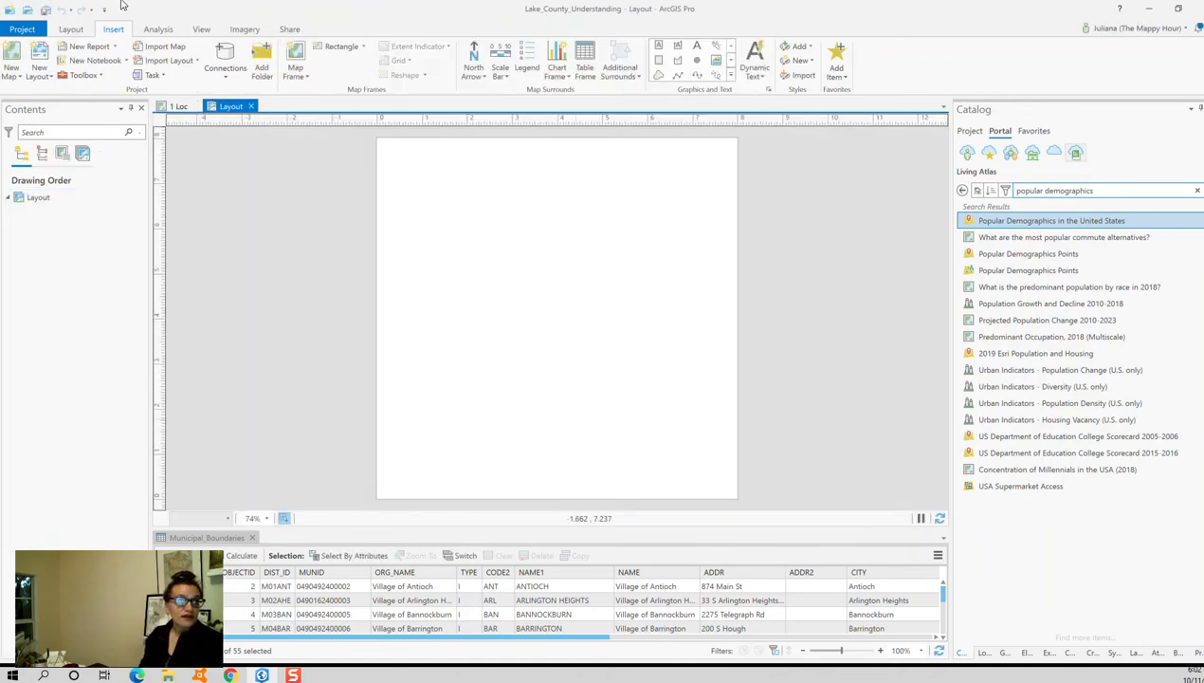
- Insert a map frame of the 1 Loc map that fills the whole layout page
{"action": "left_click", "coordinate": [305, 72]}
{"action": "left_click", "coordinate": [419, 155]}
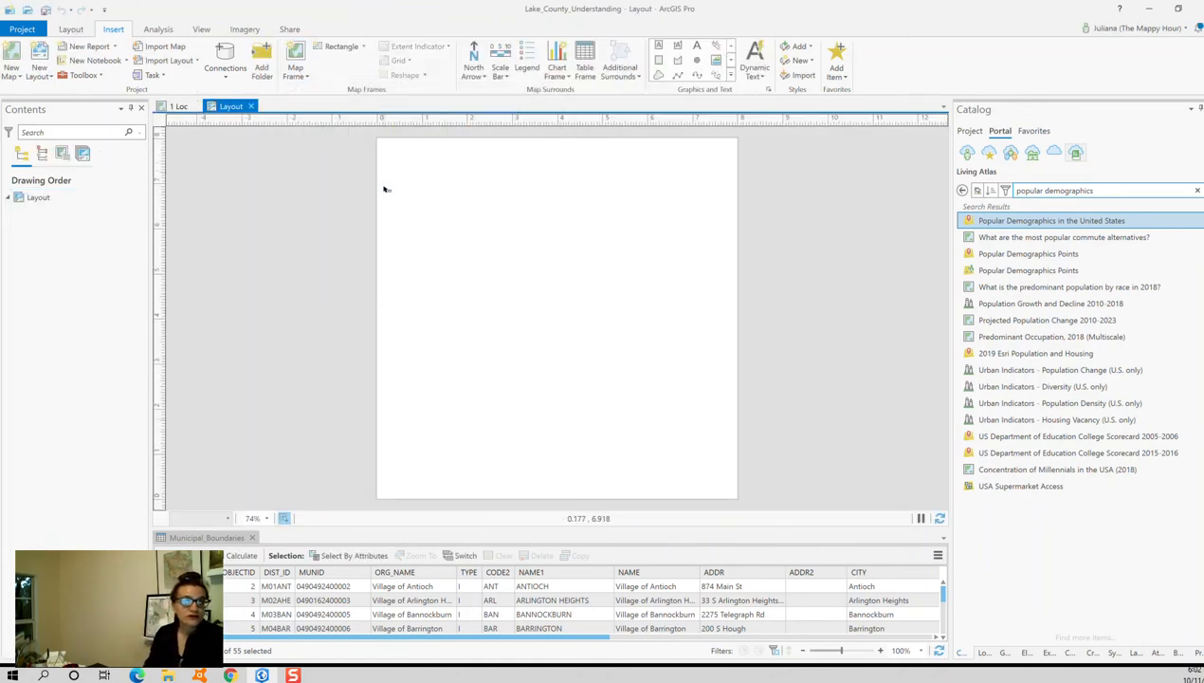
{"action": "left_click_drag", "start_coordinate": [377, 138], "coordinate": [740, 500]}
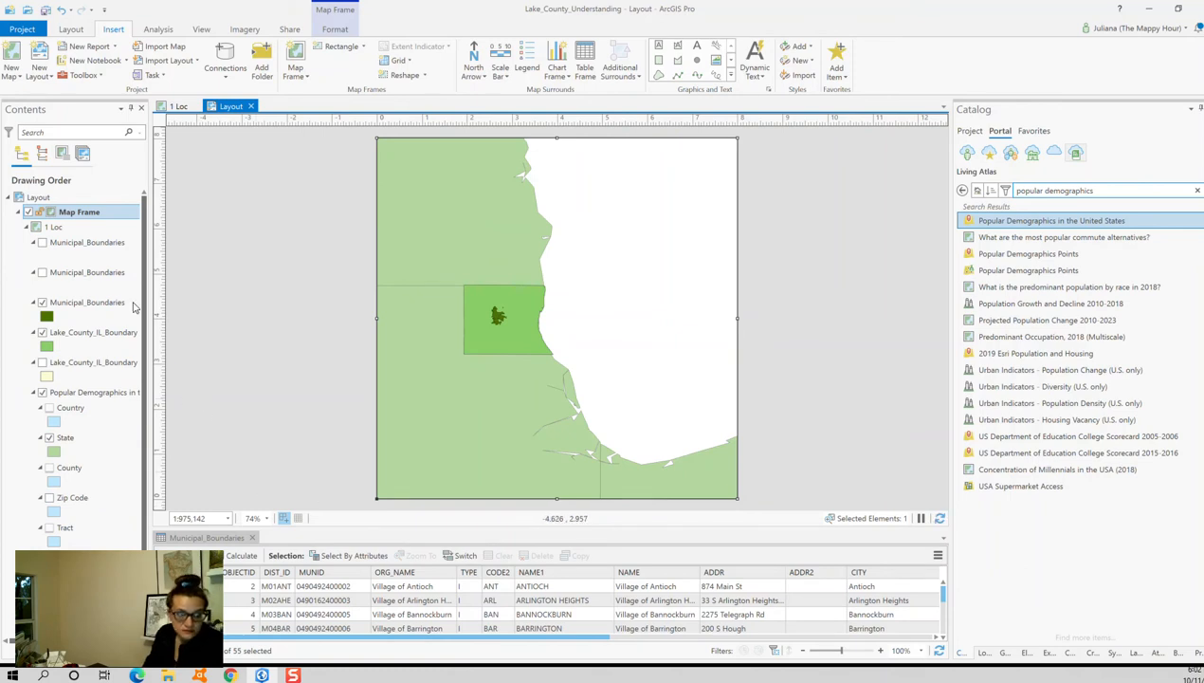
- Set the map frame's background color to a light sky blue so Lake Michigan is filled, and apply it
{"action": "left_click", "coordinate": [119, 214]}
{"action": "double_click", "coordinate": [119, 216]}
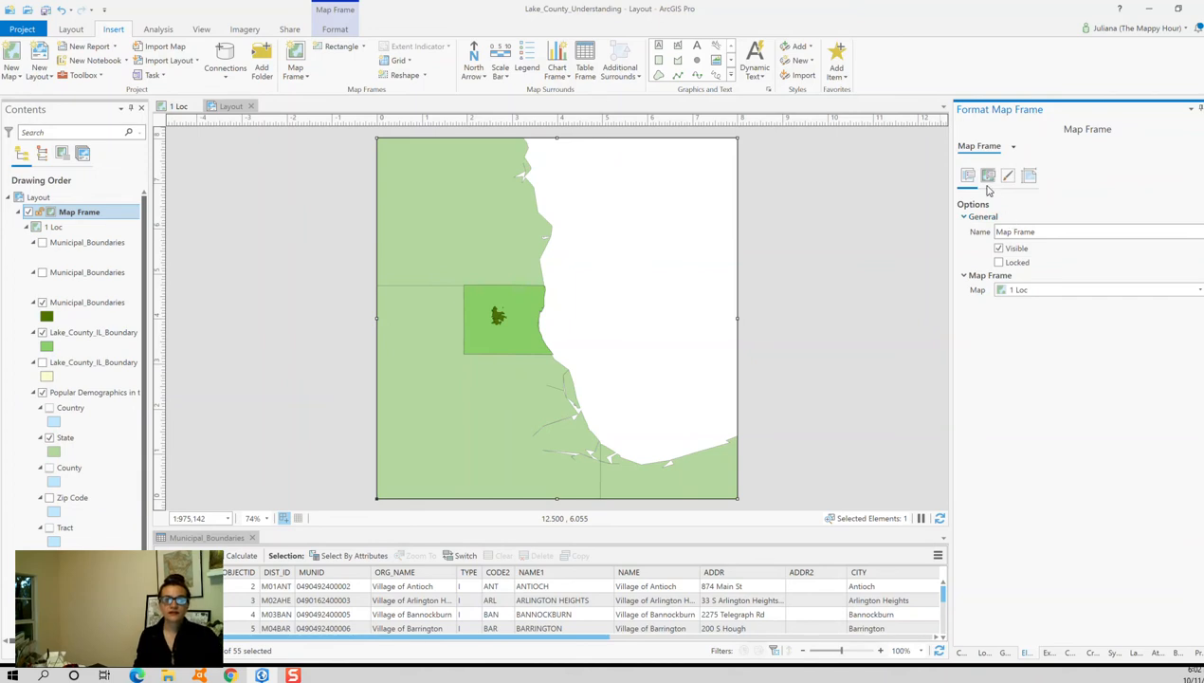
{"action": "left_click", "coordinate": [1013, 147]}
{"action": "left_click", "coordinate": [1043, 176]}
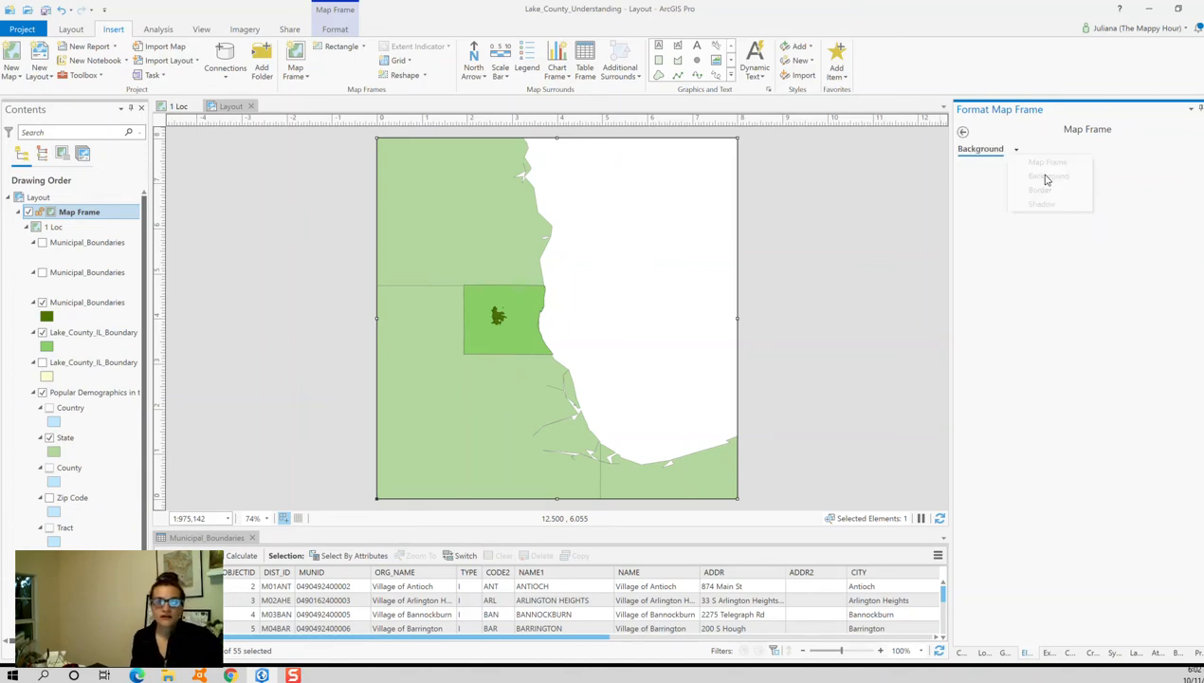
{"action": "left_click", "coordinate": [1197, 214]}
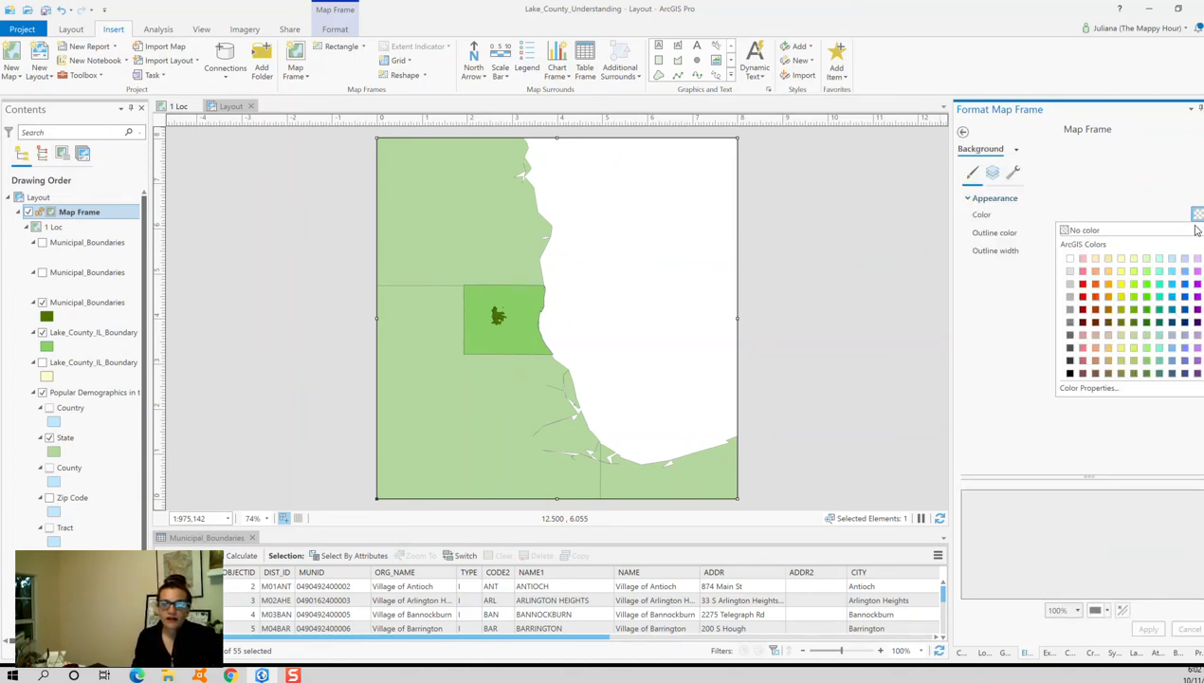
{"action": "left_click", "coordinate": [1183, 259]}
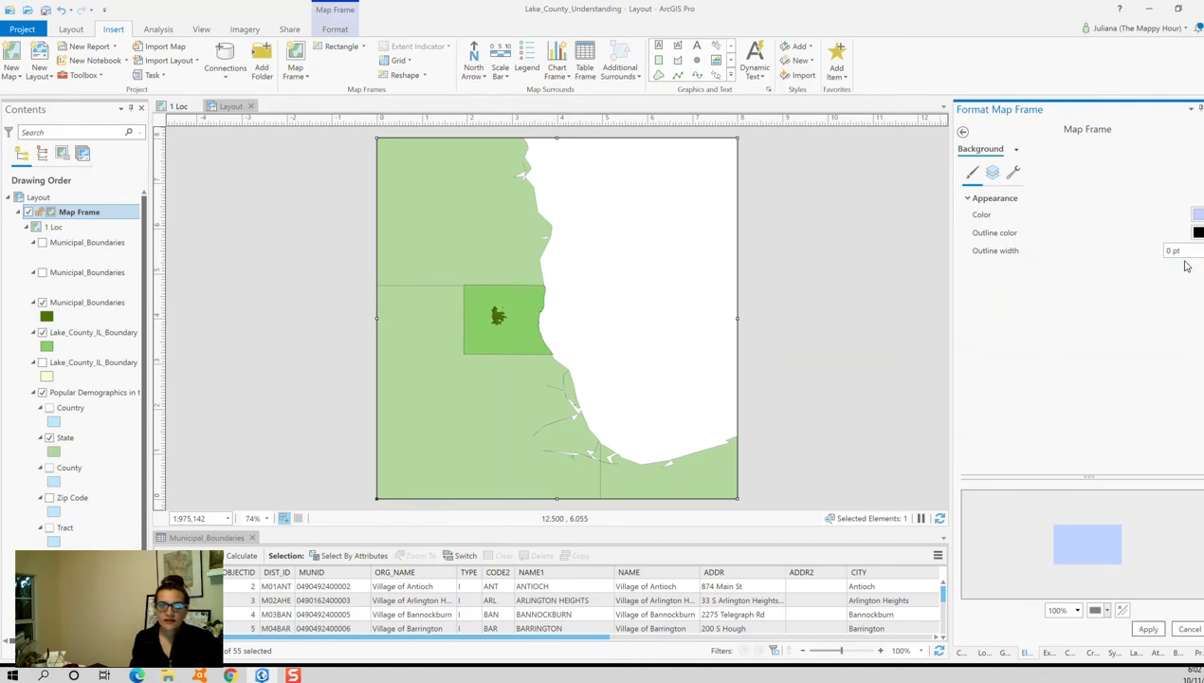
{"action": "left_click", "coordinate": [1148, 630]}
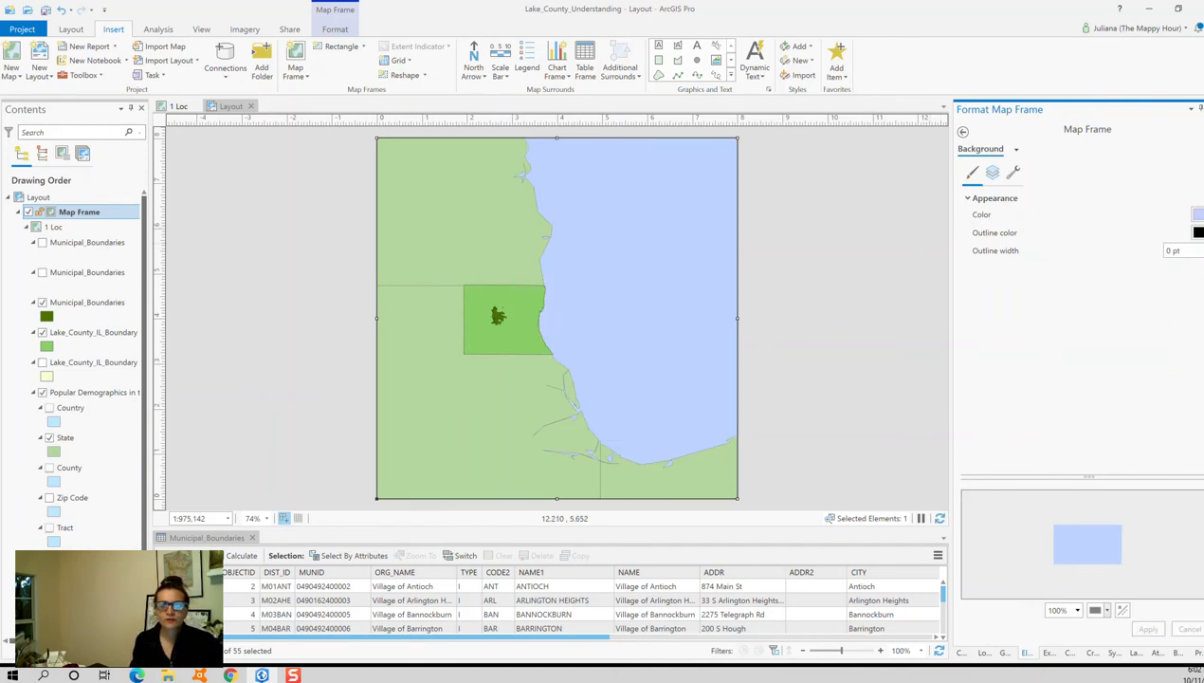
{"action": "left_click", "coordinate": [1197, 215]}
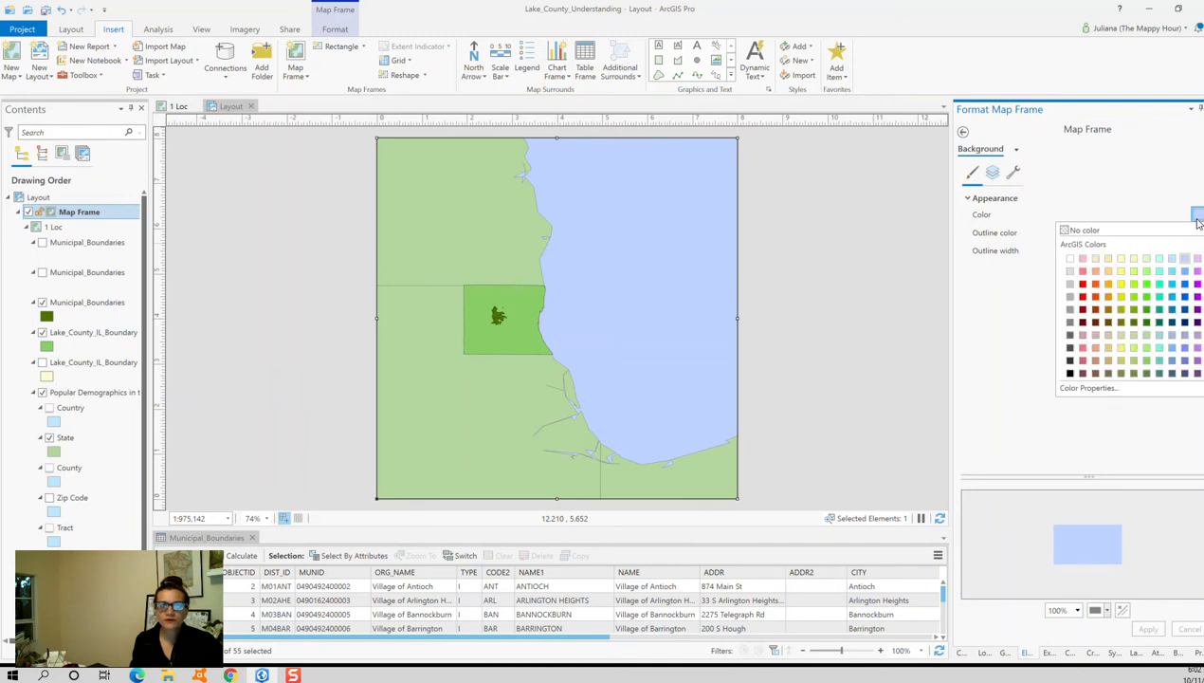
{"action": "left_click", "coordinate": [1159, 270]}
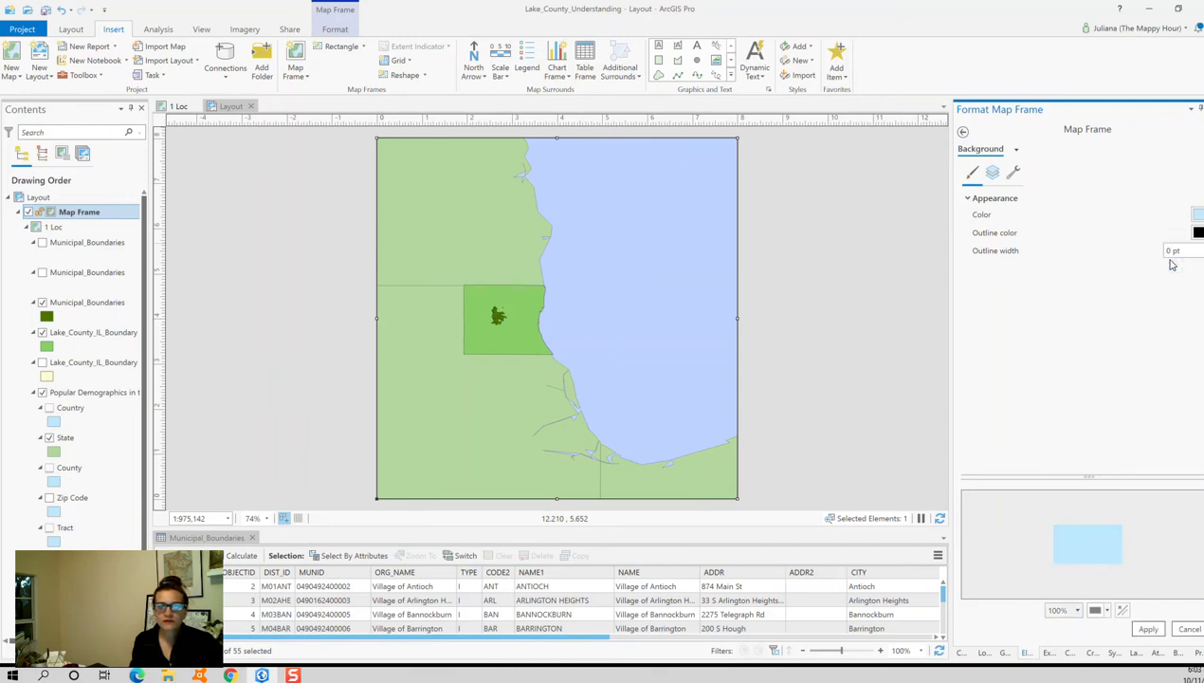
{"action": "left_click", "coordinate": [1148, 629]}
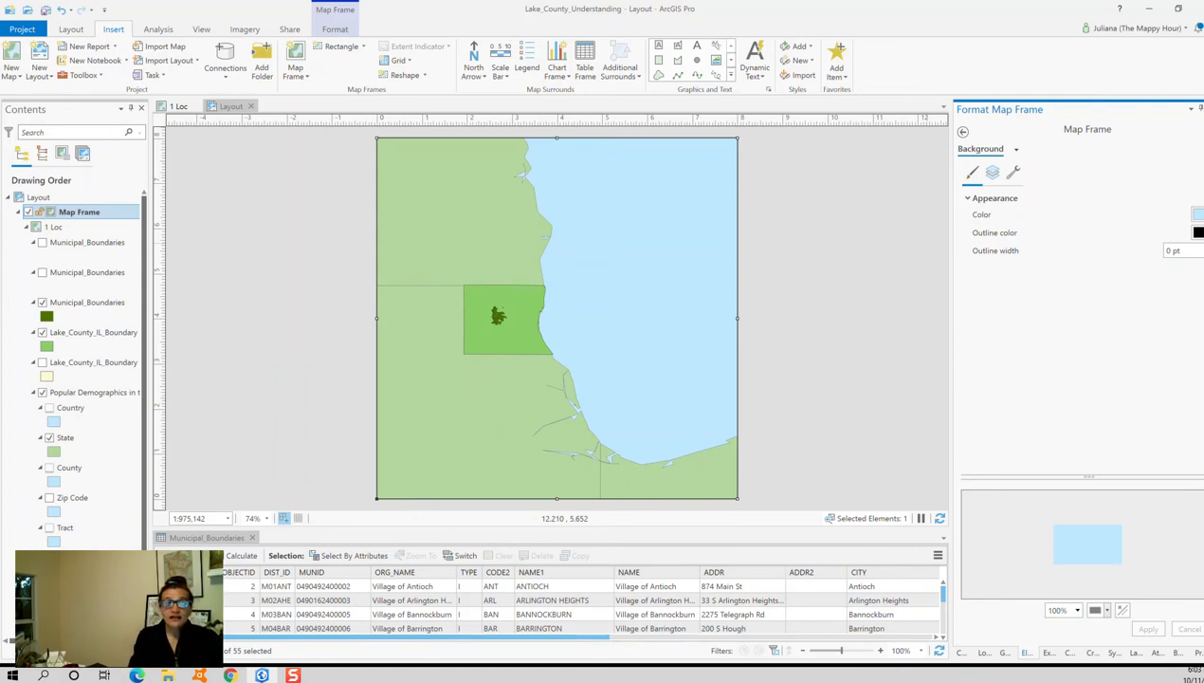
{"action": "left_click", "coordinate": [309, 355]}
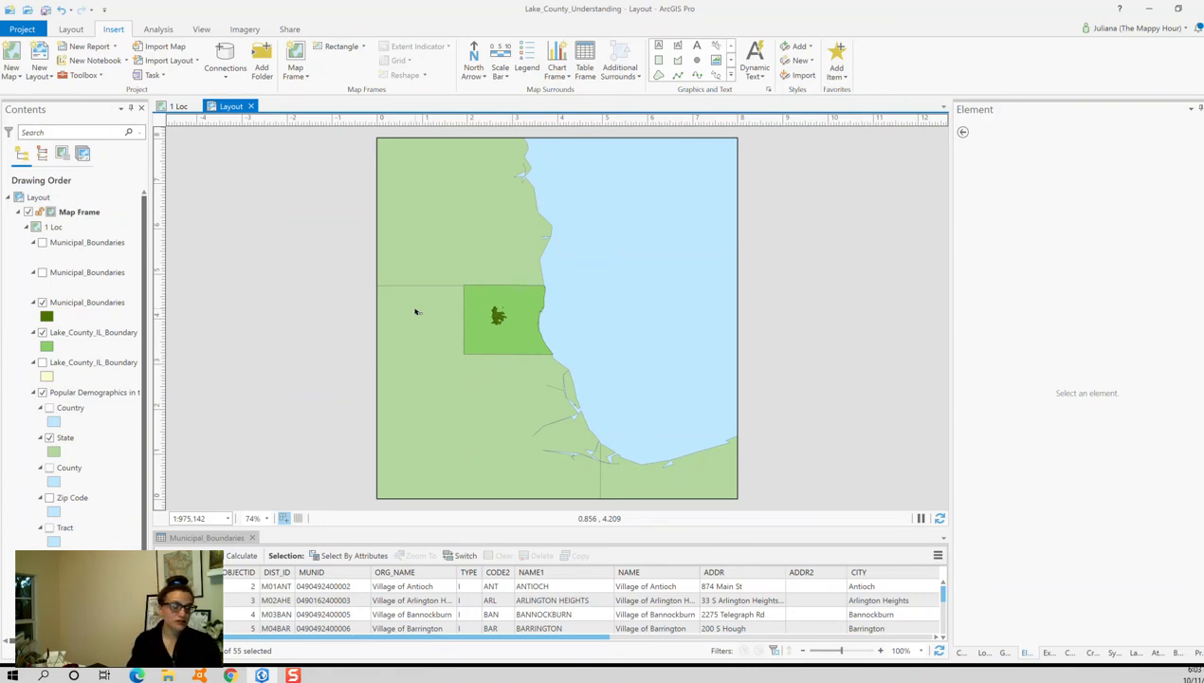
- Shrink the map frame to about 4.6 by 4.8 in, keeping it in the page's upper-left corner
{"action": "left_click", "coordinate": [464, 214]}
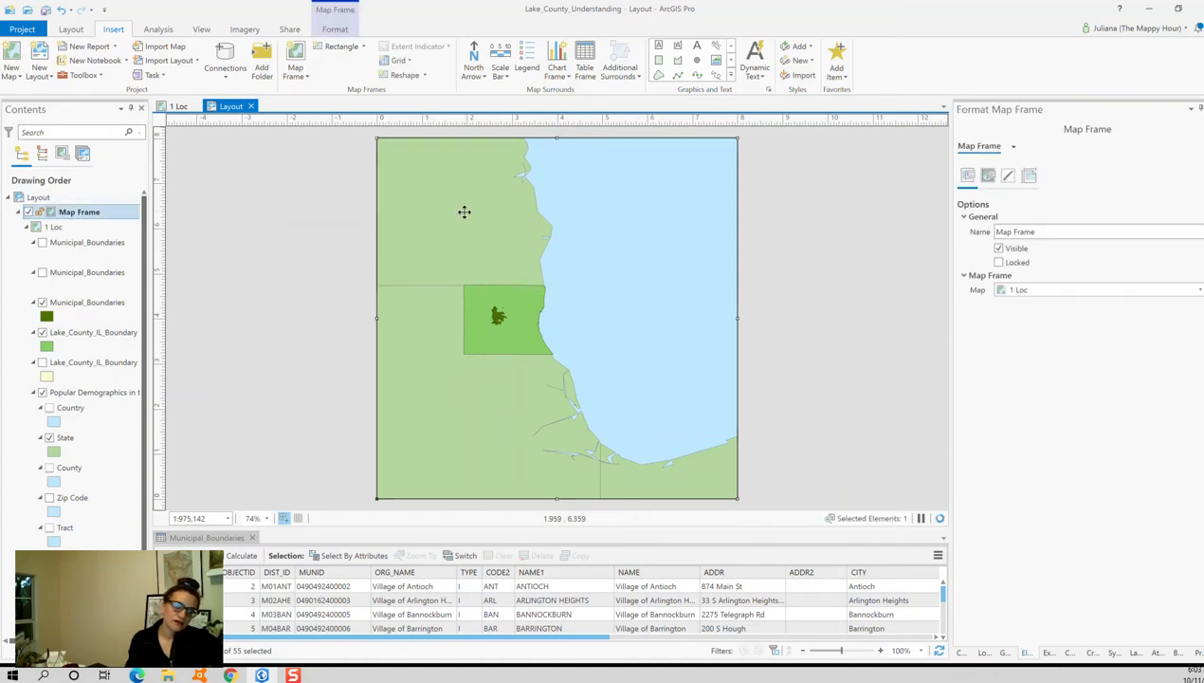
{"action": "left_click_drag", "start_coordinate": [739, 496], "coordinate": [584, 353]}
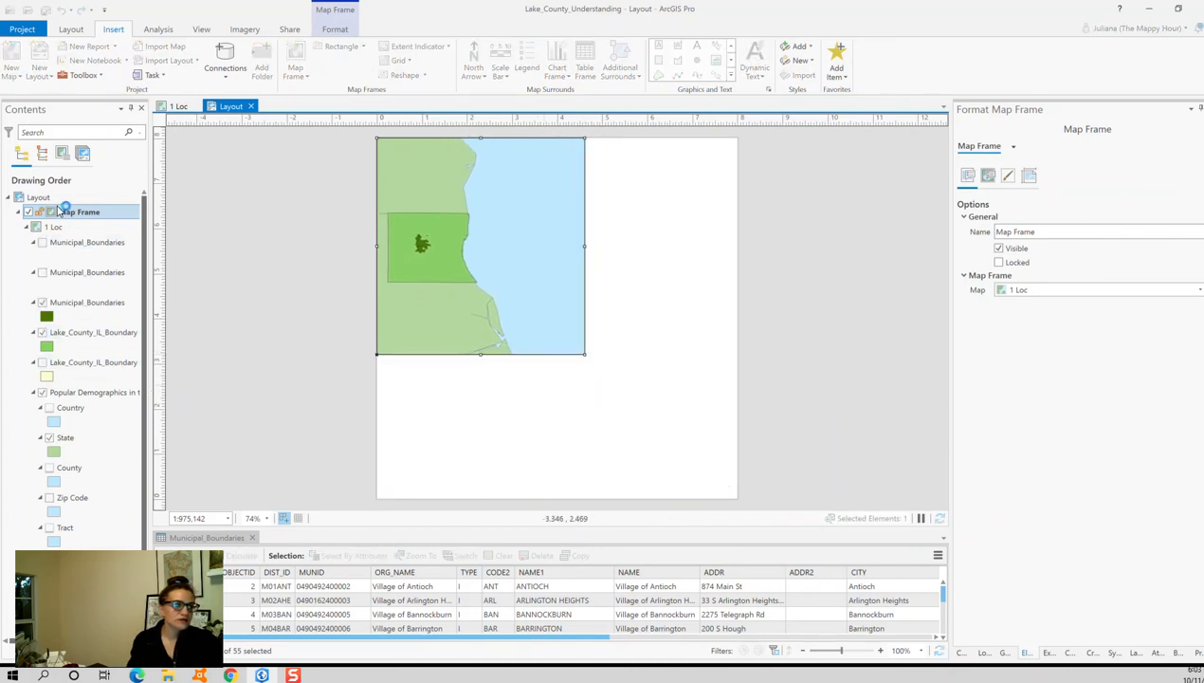
{"action": "right_click", "coordinate": [91, 220]}
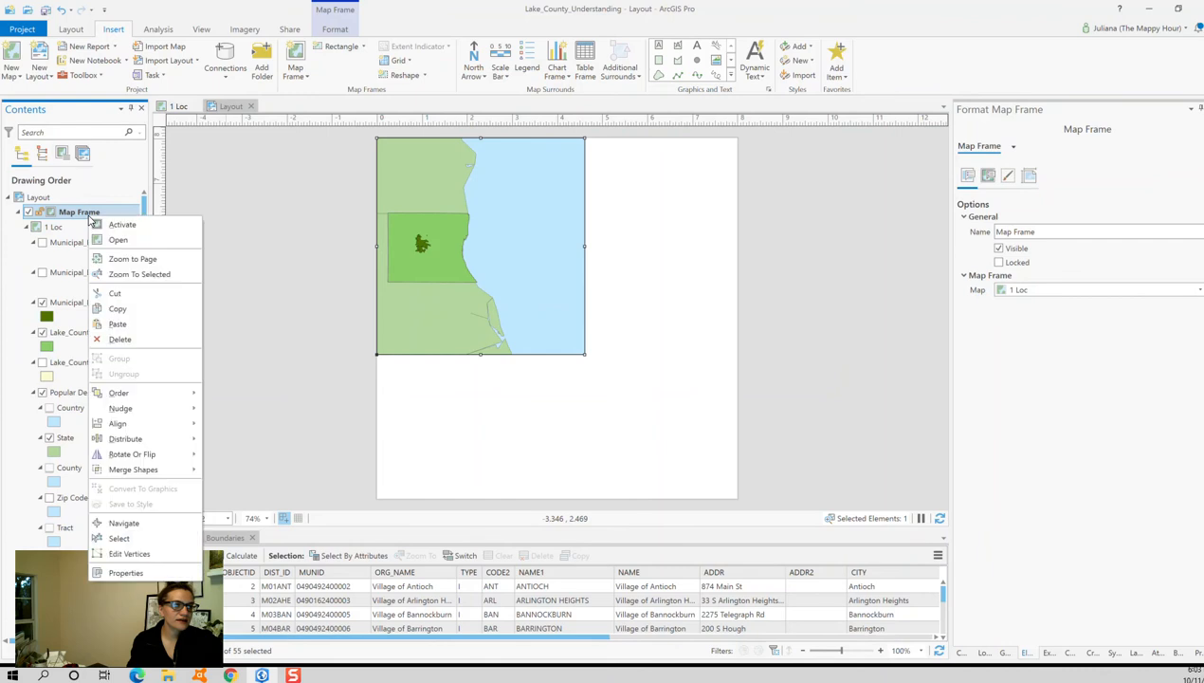
{"action": "left_click", "coordinate": [268, 194]}
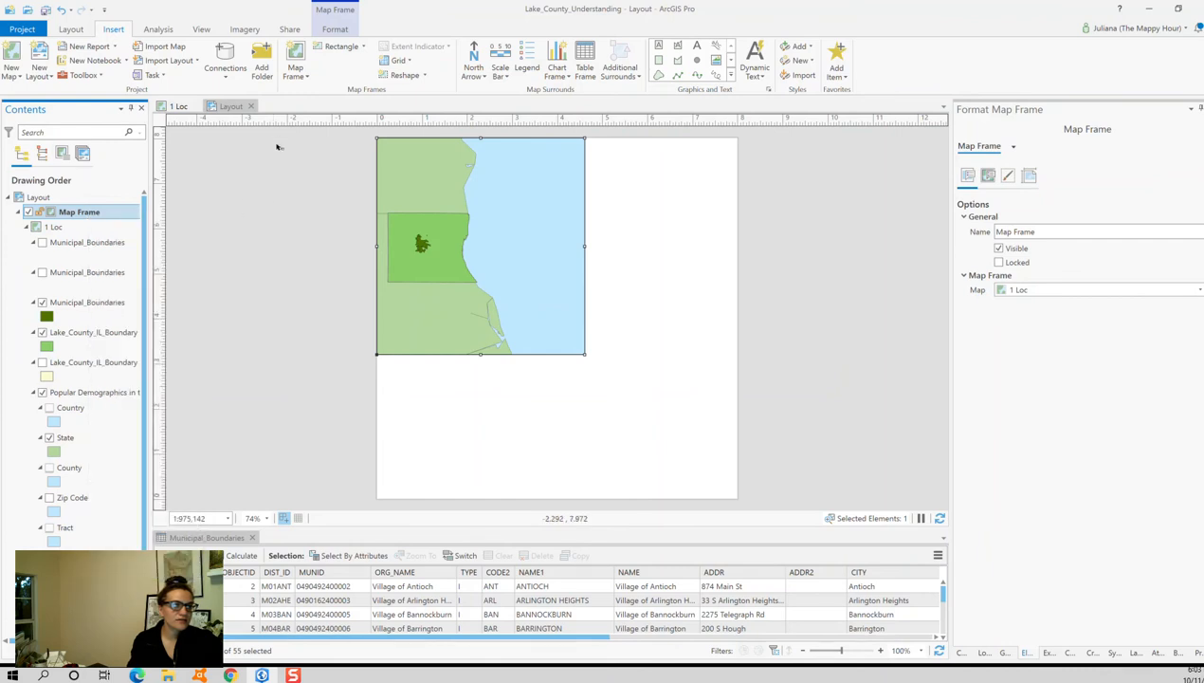
- Insert a second map frame of the 1 Loc map beside the first, extending past the page's right edge
{"action": "left_click", "coordinate": [295, 72]}
{"action": "left_click", "coordinate": [416, 148]}
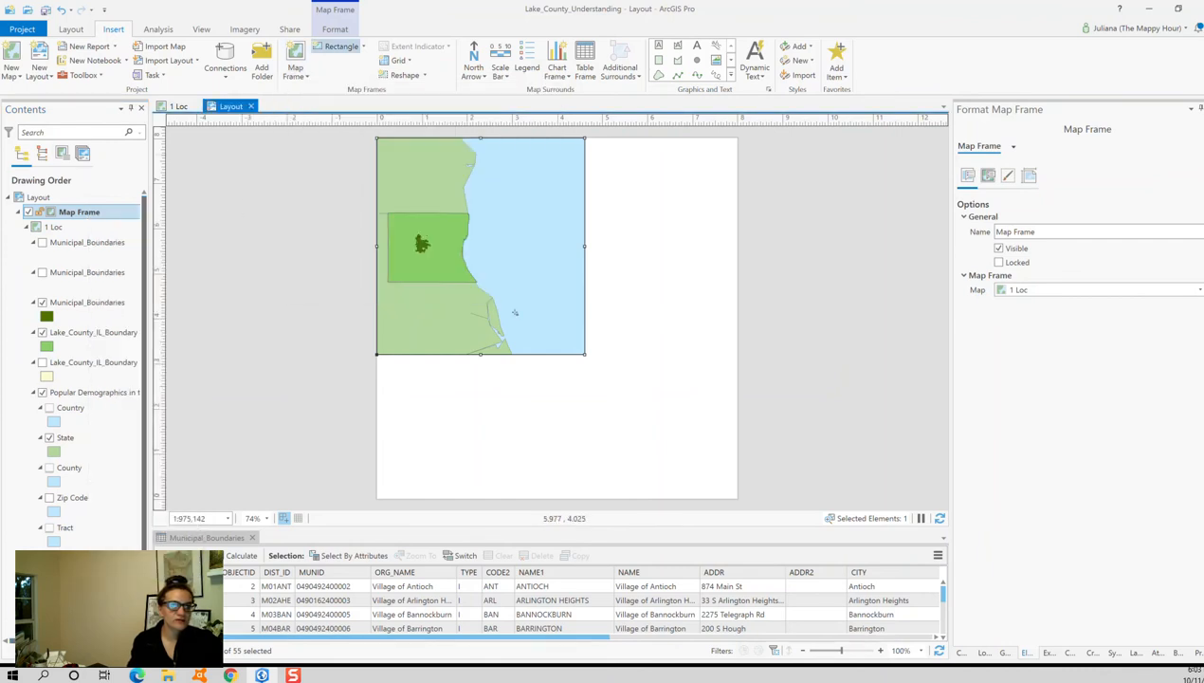
{"action": "left_click_drag", "start_coordinate": [605, 210], "coordinate": [836, 439]}
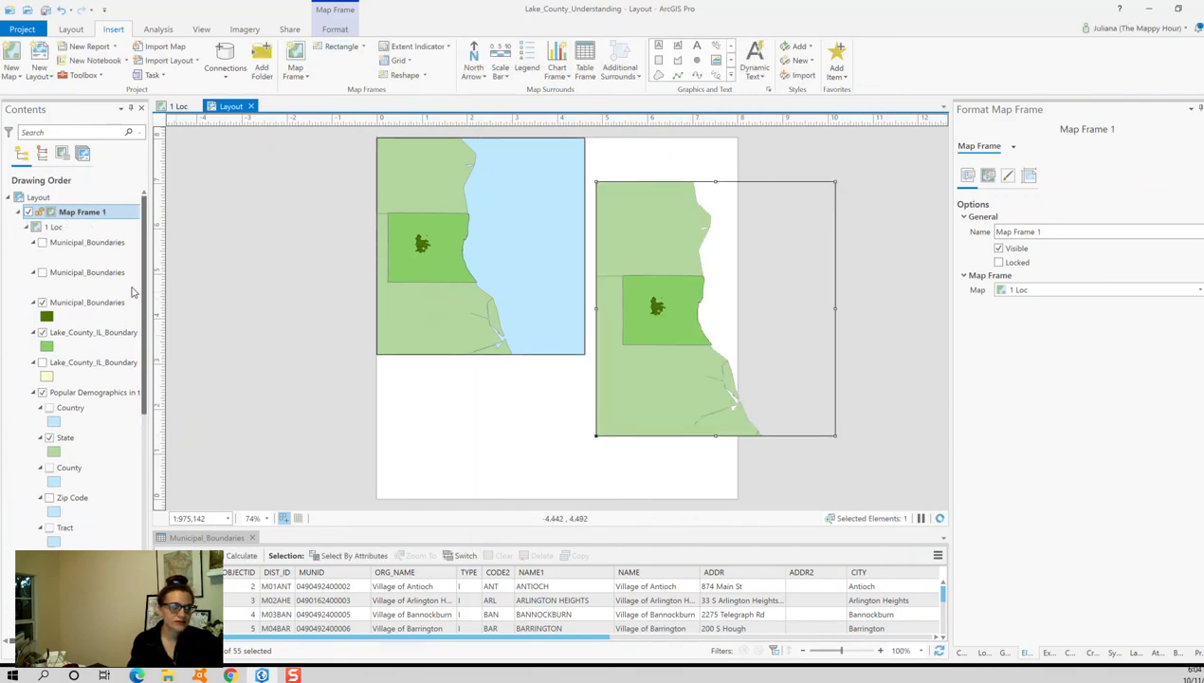
- Collapse Map Frame 1 in the drawing order, toggle the first frame's visibility off and on, and select Map Frame 1
{"action": "left_click", "coordinate": [17, 216]}
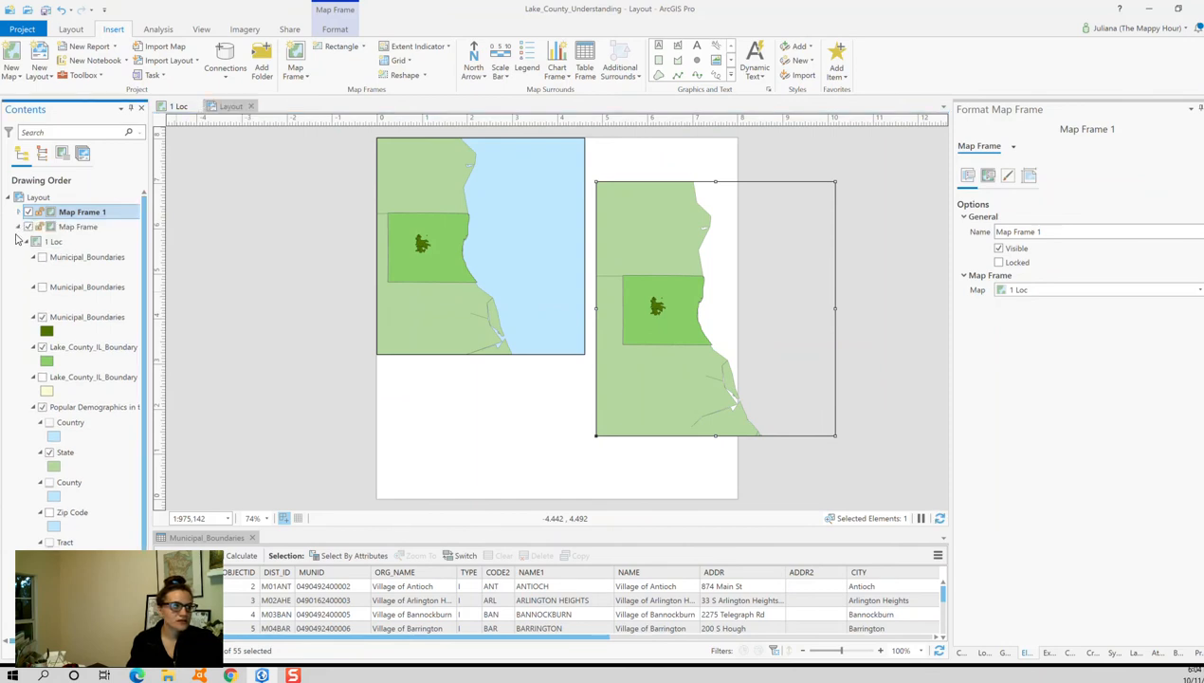
{"action": "left_click", "coordinate": [18, 228]}
{"action": "left_click", "coordinate": [18, 228]}
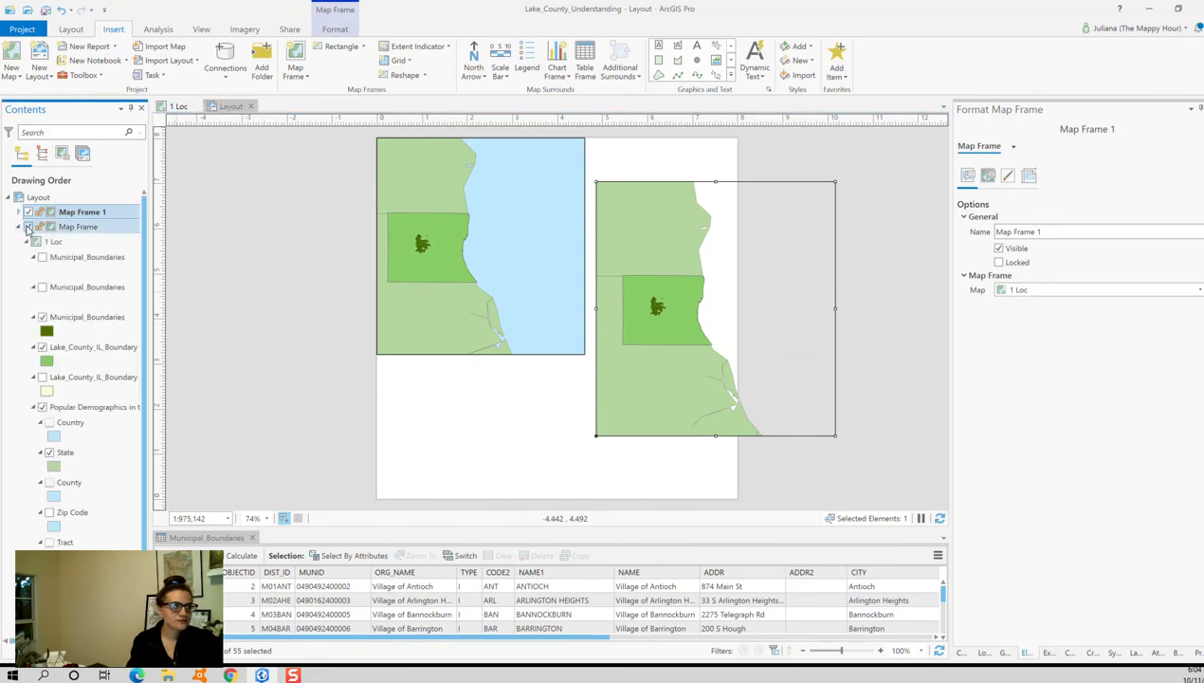
{"action": "left_click", "coordinate": [338, 337]}
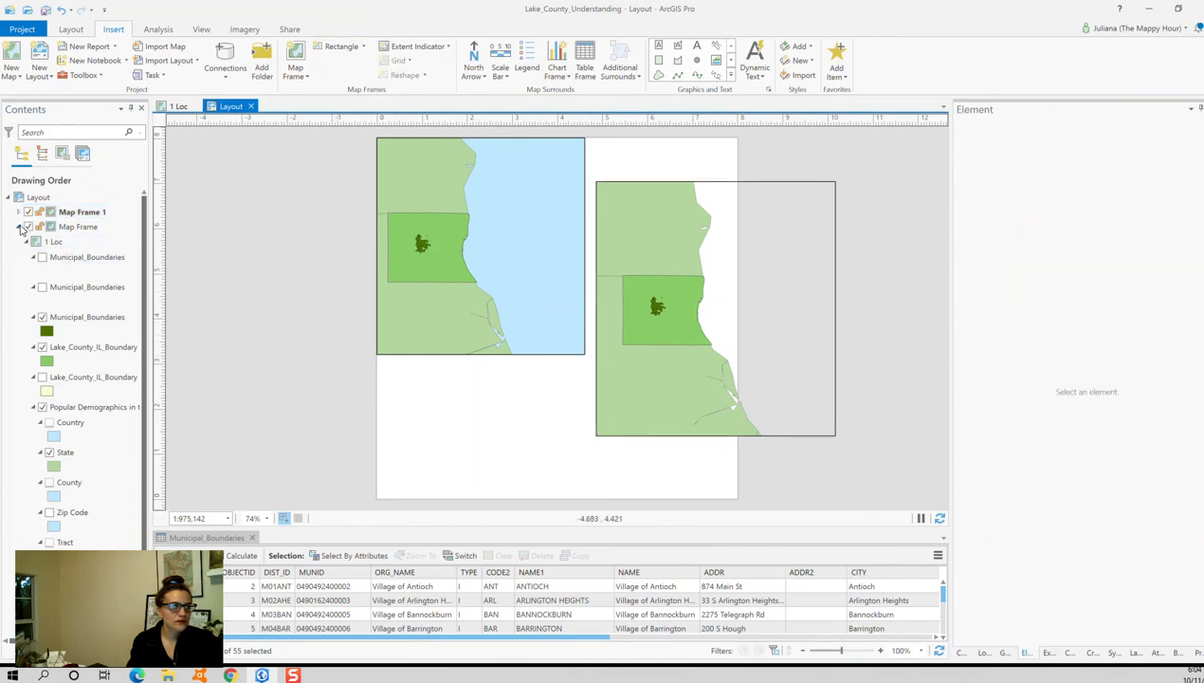
{"action": "left_click", "coordinate": [27, 226]}
{"action": "left_click", "coordinate": [27, 226]}
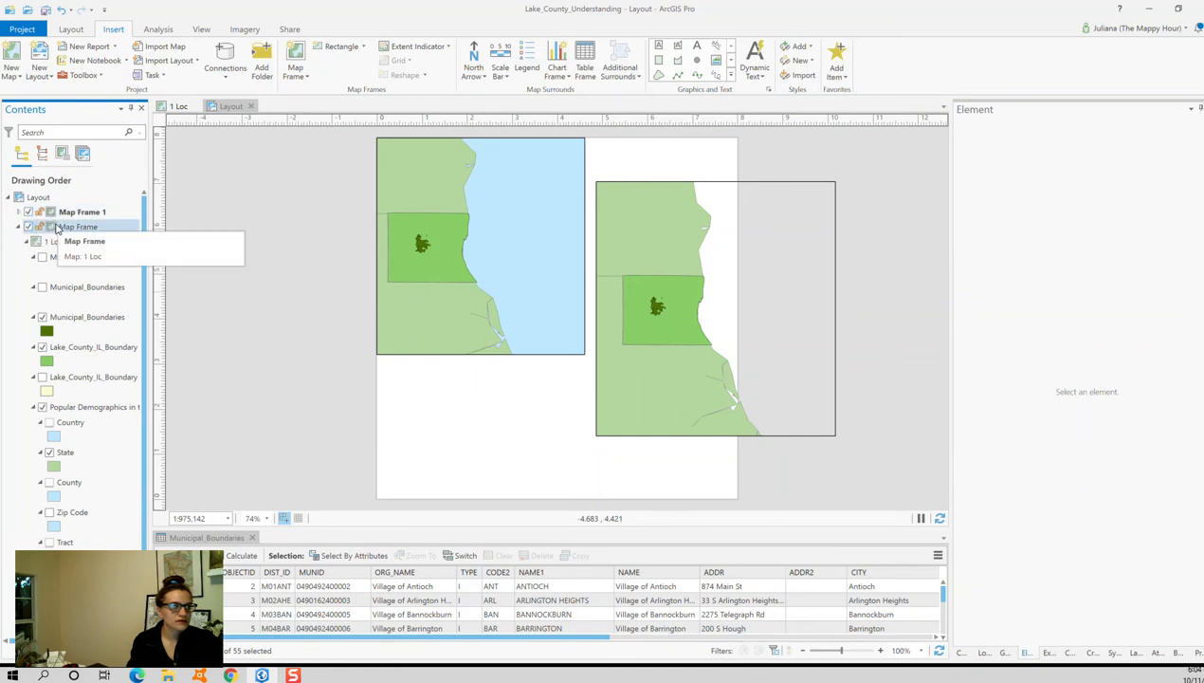
{"action": "left_click", "coordinate": [74, 211]}
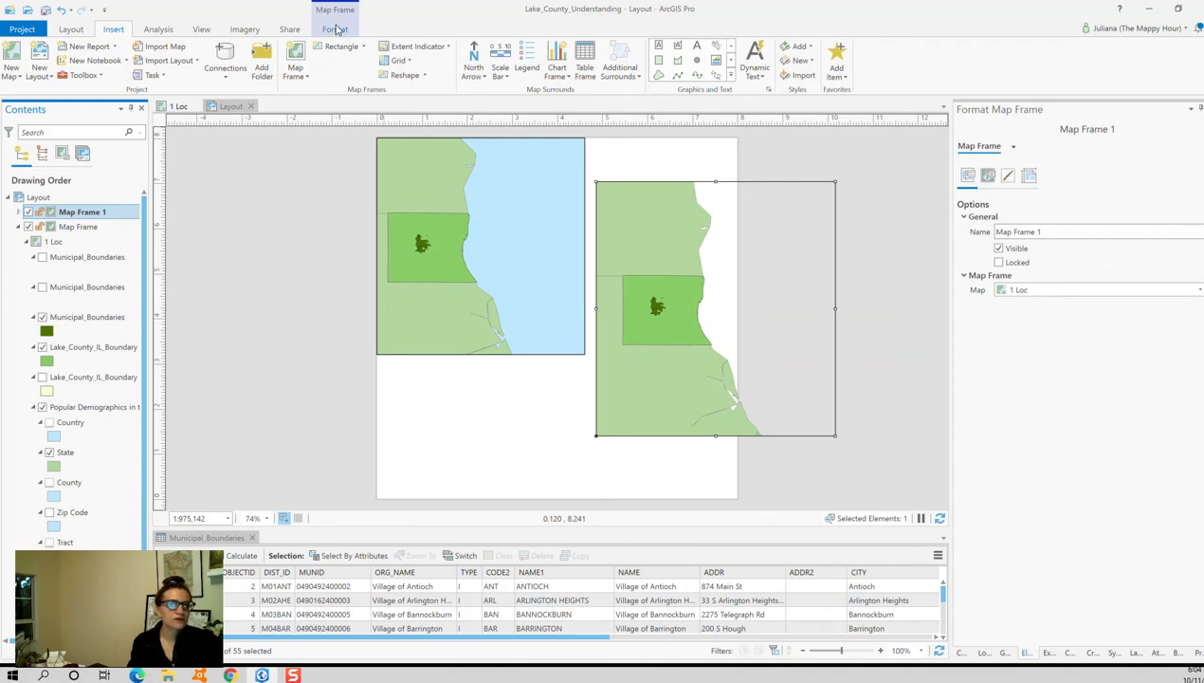
{"action": "left_click", "coordinate": [325, 45]}
{"action": "left_click", "coordinate": [335, 28]}
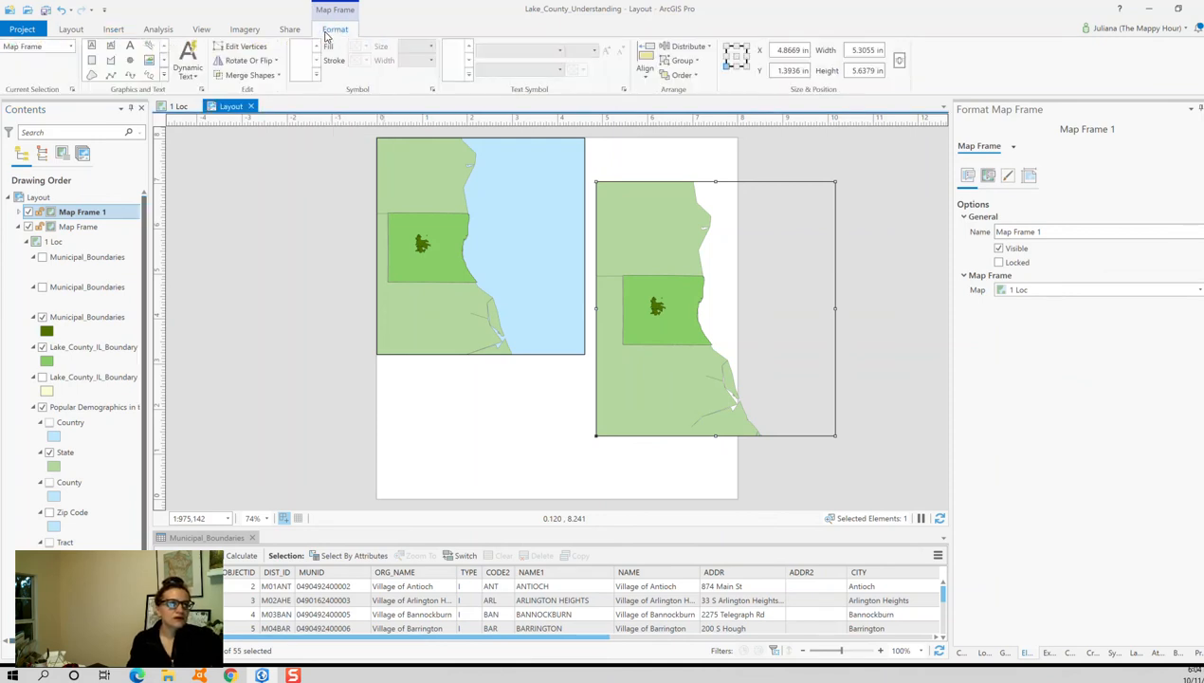
{"action": "left_click", "coordinate": [316, 184]}
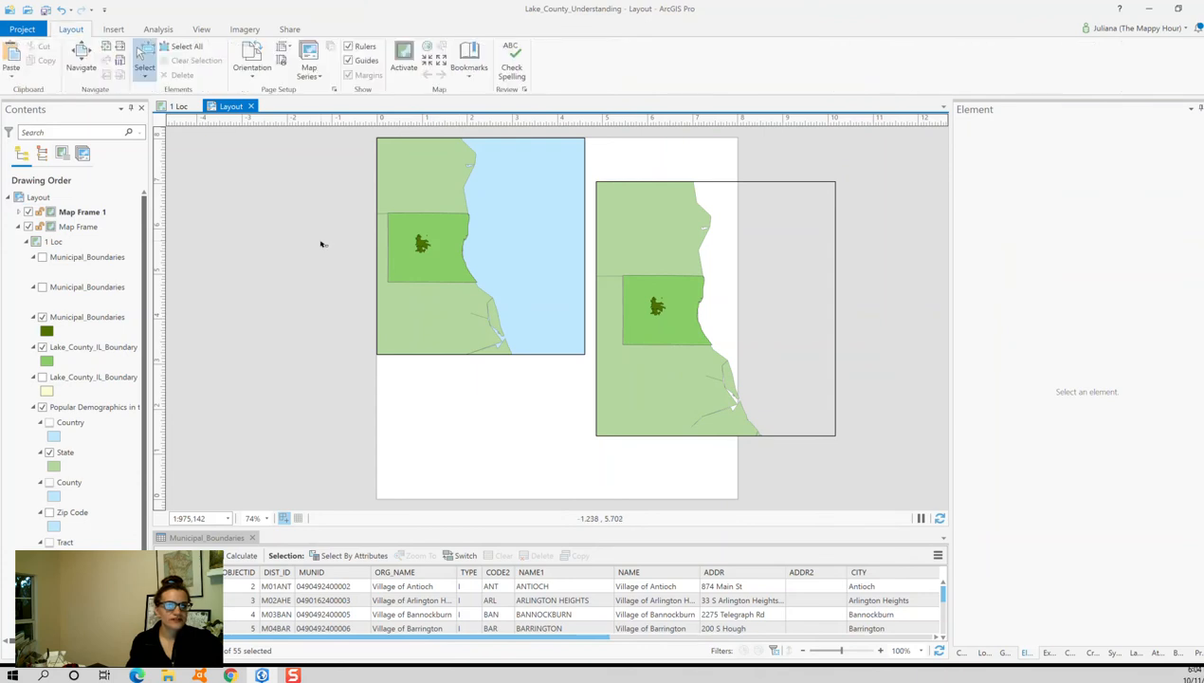
{"action": "left_click", "coordinate": [81, 212]}
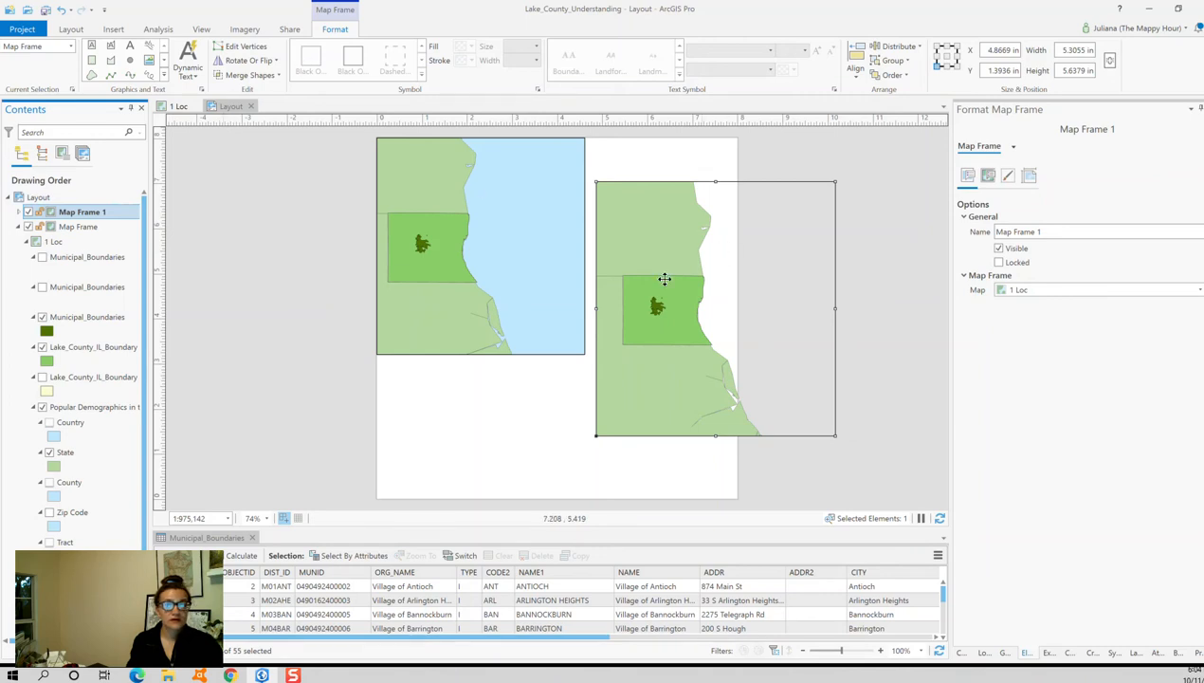
{"action": "right_click", "coordinate": [664, 274]}
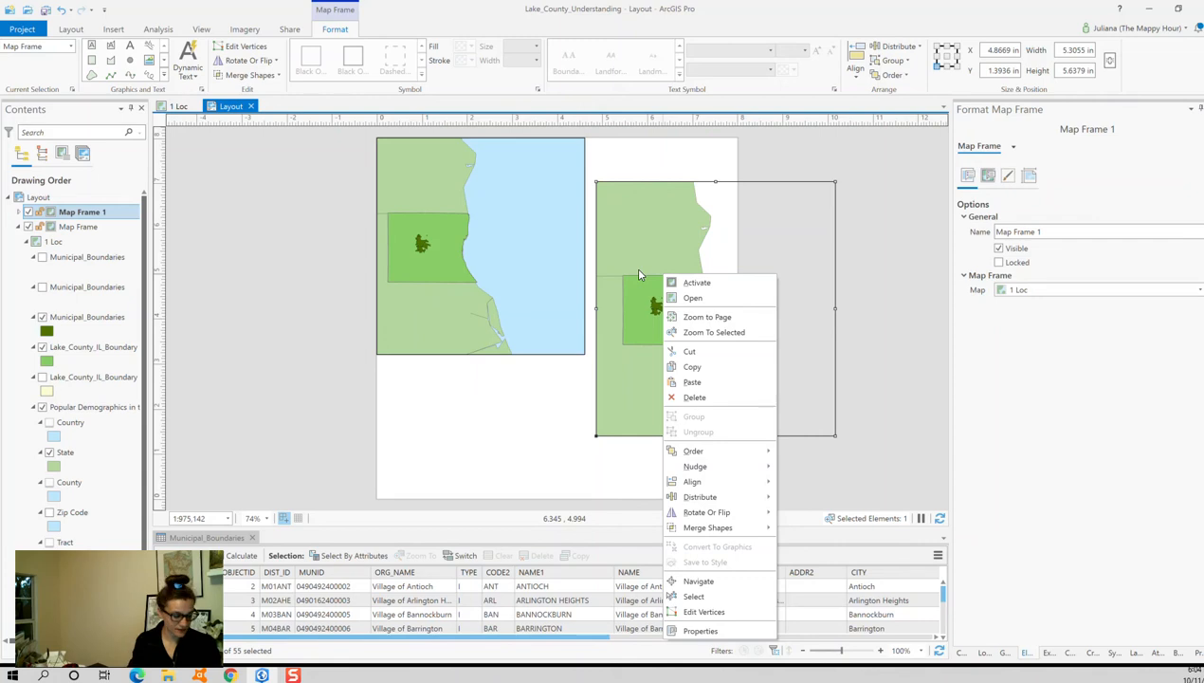
{"action": "left_click", "coordinate": [72, 30]}
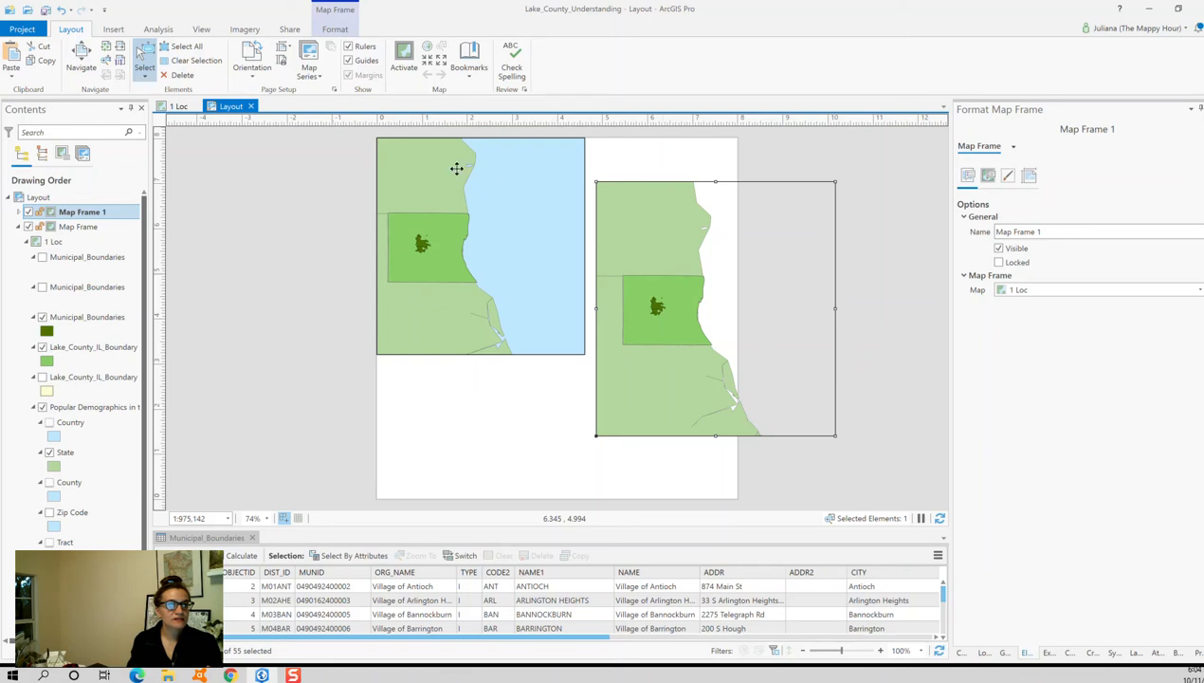
{"action": "right_click", "coordinate": [91, 213]}
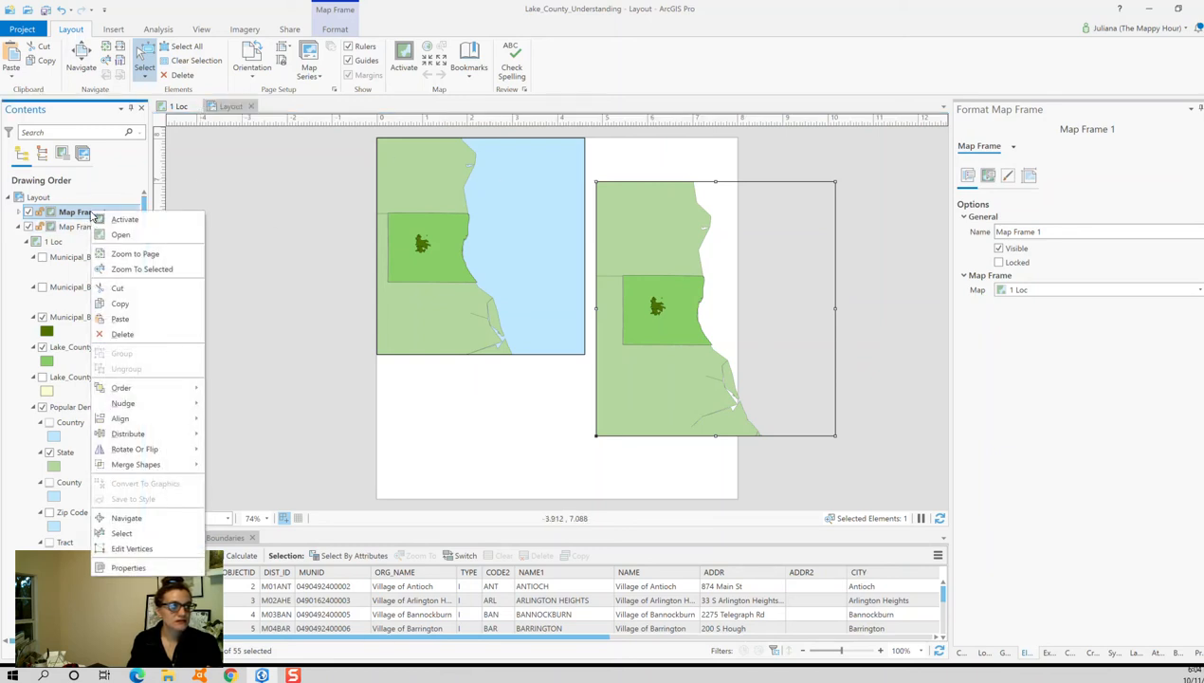
- Add an extent indicator for Map Frame 1 to the first map frame, the one showing the blue lake
{"action": "left_click", "coordinate": [66, 228]}
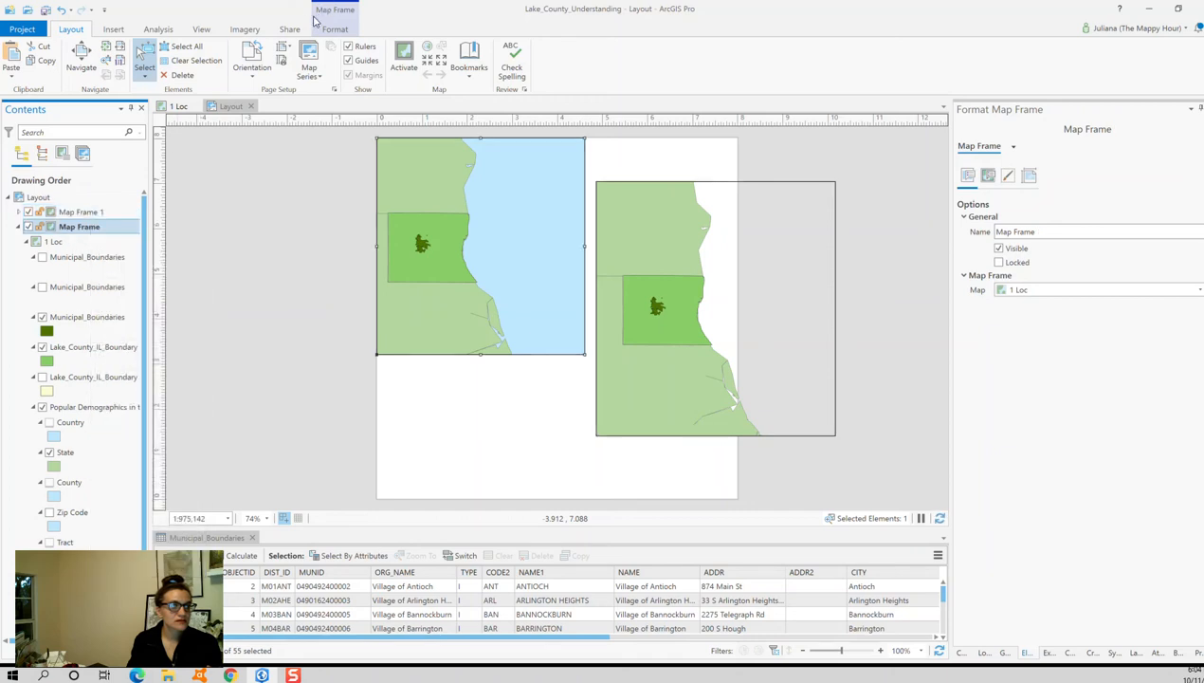
{"action": "left_click", "coordinate": [113, 30]}
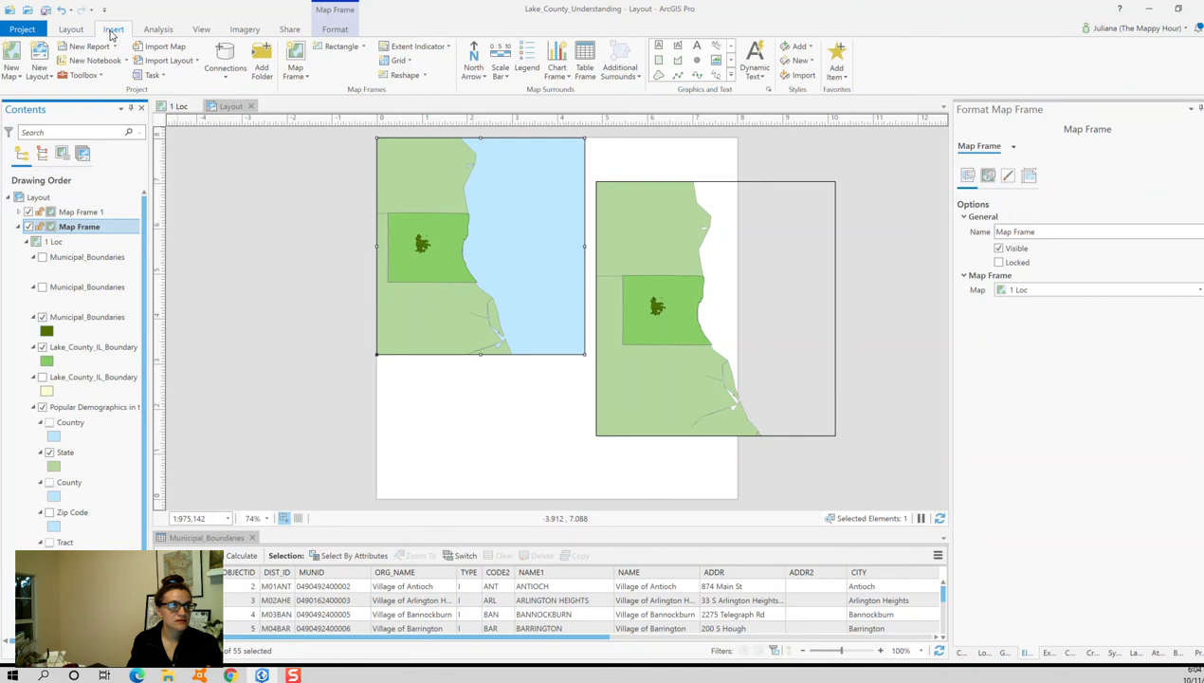
{"action": "left_click", "coordinate": [445, 47]}
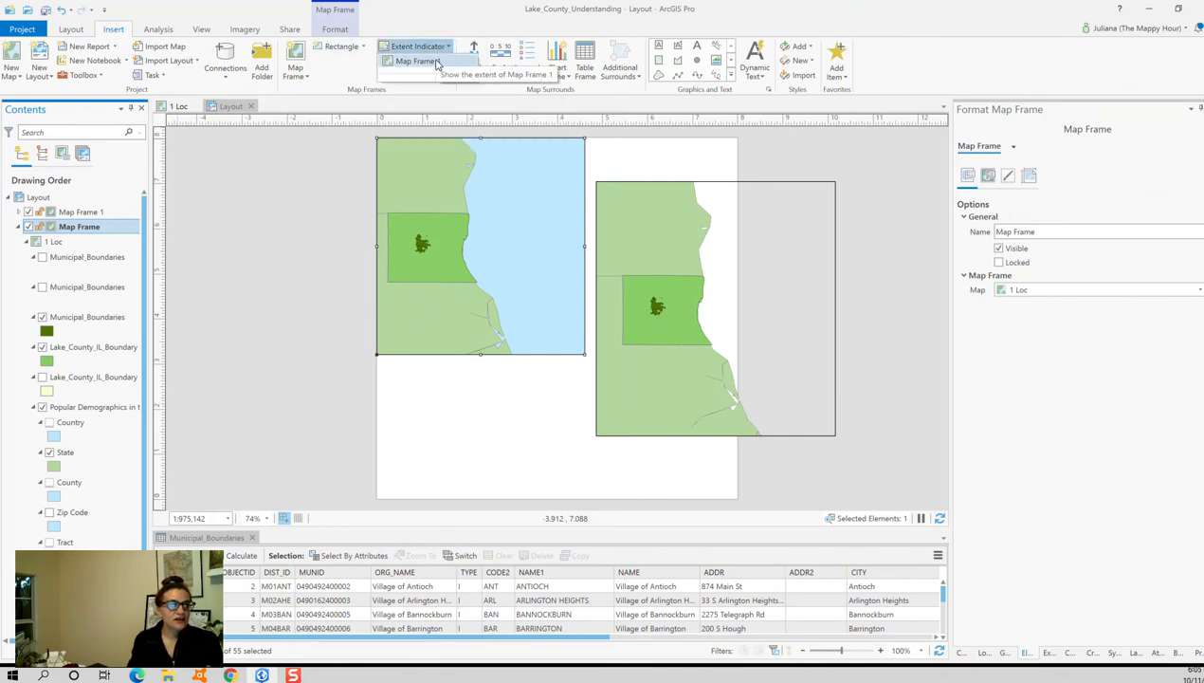
{"action": "left_click", "coordinate": [437, 62]}
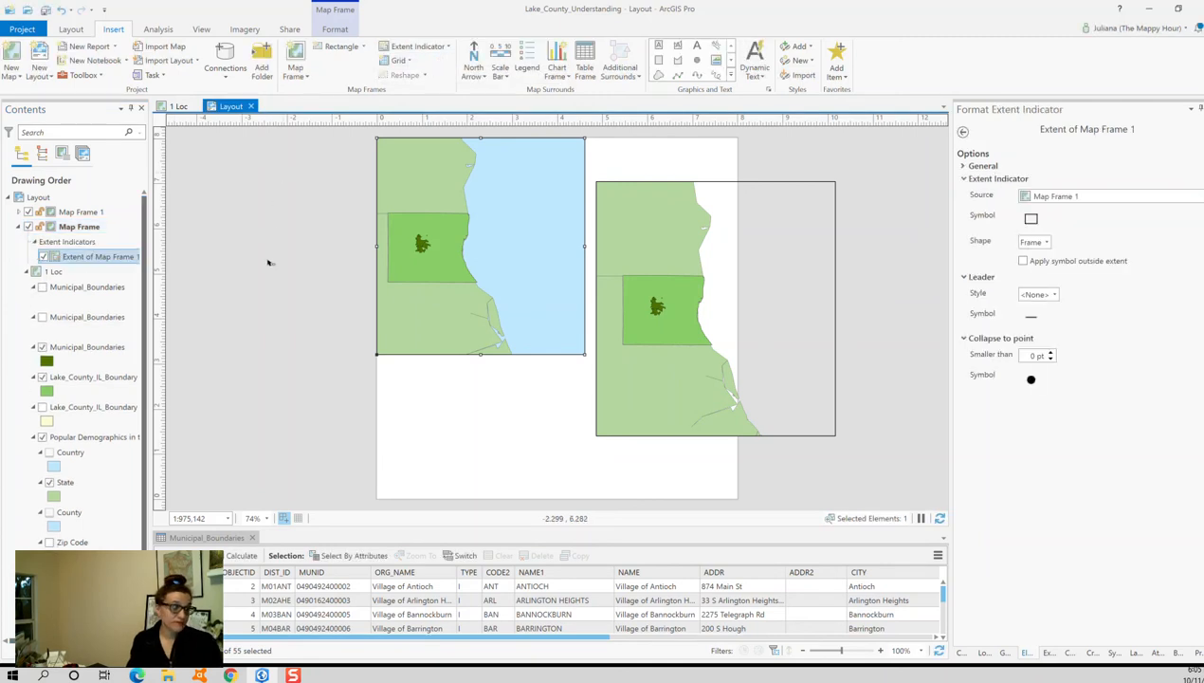
{"action": "left_click", "coordinate": [422, 401]}
- Activate Map Frame 1, zoom its map in until the dark green municipality fills most of the frame, and close the activation
{"action": "left_click", "coordinate": [654, 356]}
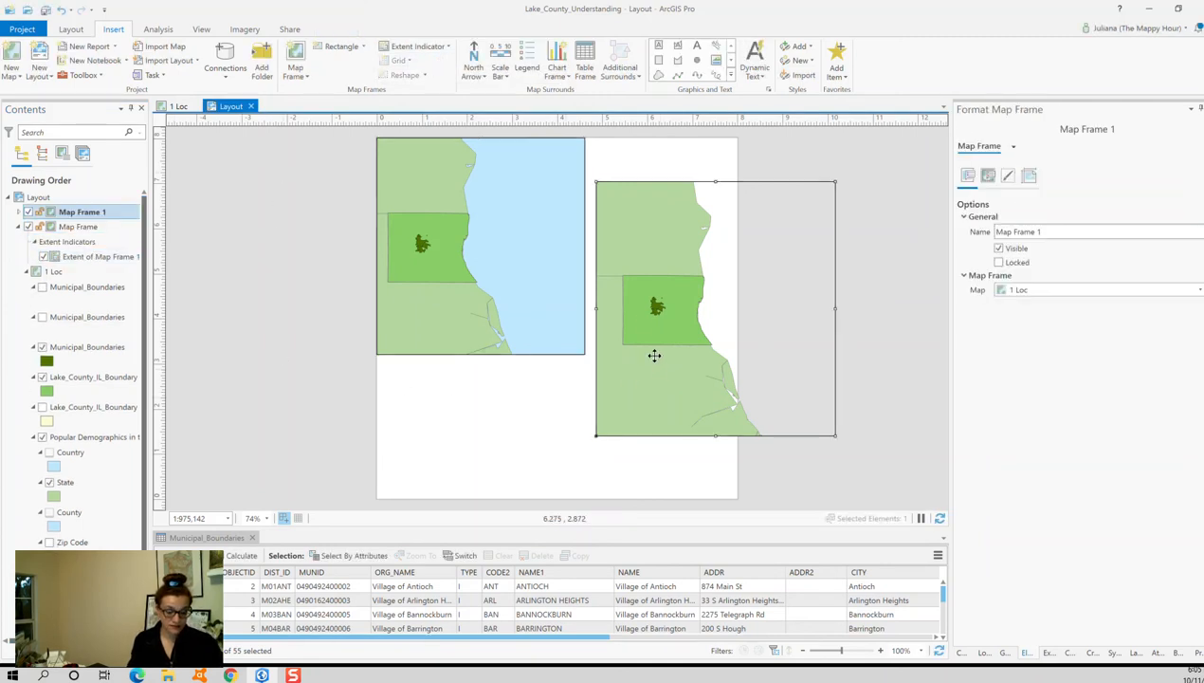
{"action": "scroll", "coordinate": [647, 299], "scroll_direction": "up", "scroll_amount": 3}
{"action": "scroll", "coordinate": [658, 304], "scroll_direction": "down", "scroll_amount": 3}
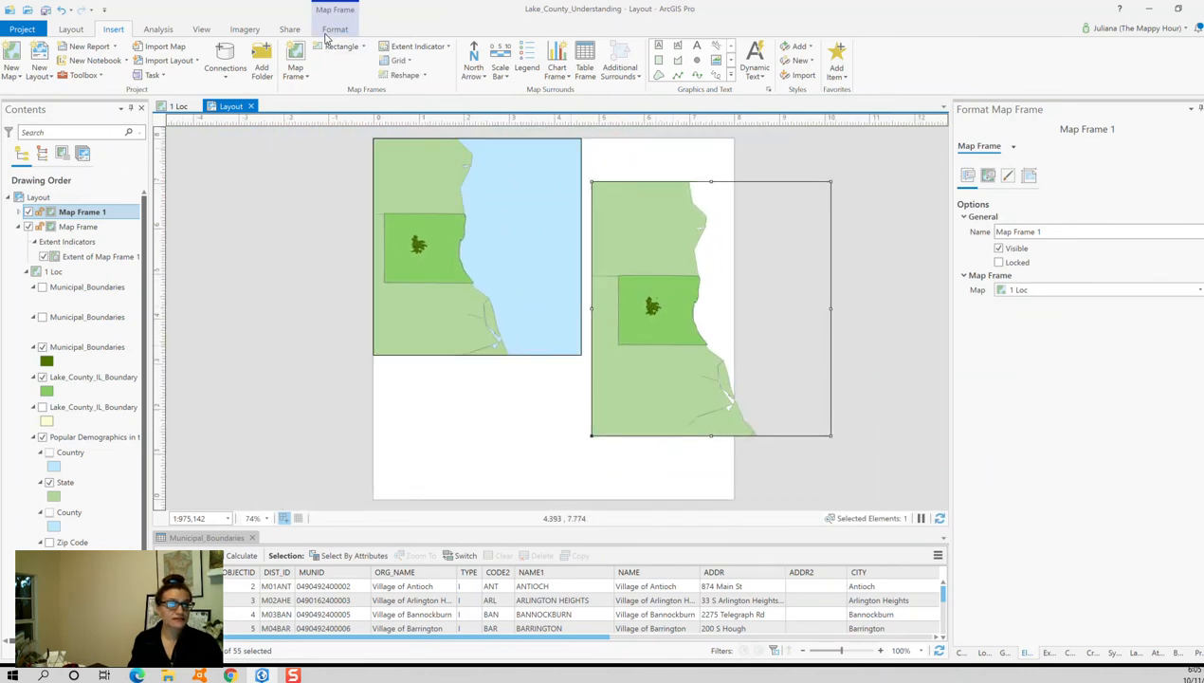
{"action": "left_click", "coordinate": [60, 31]}
{"action": "left_click", "coordinate": [405, 59]}
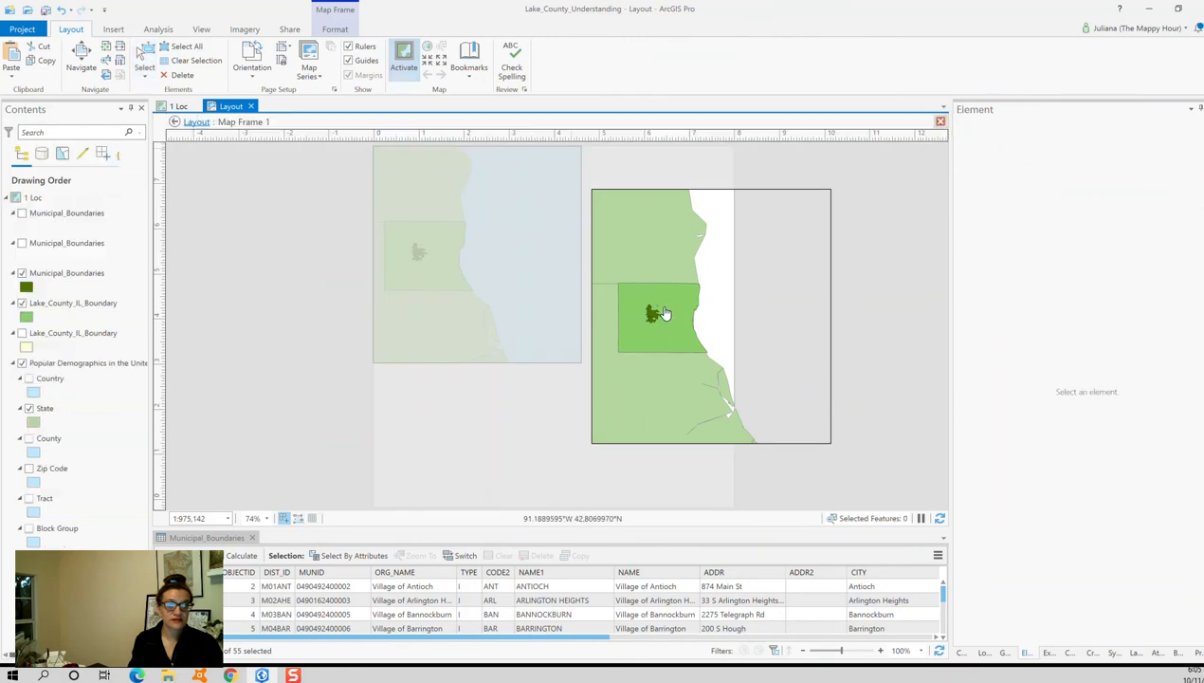
{"action": "scroll", "coordinate": [666, 326], "scroll_direction": "up", "scroll_amount": 4}
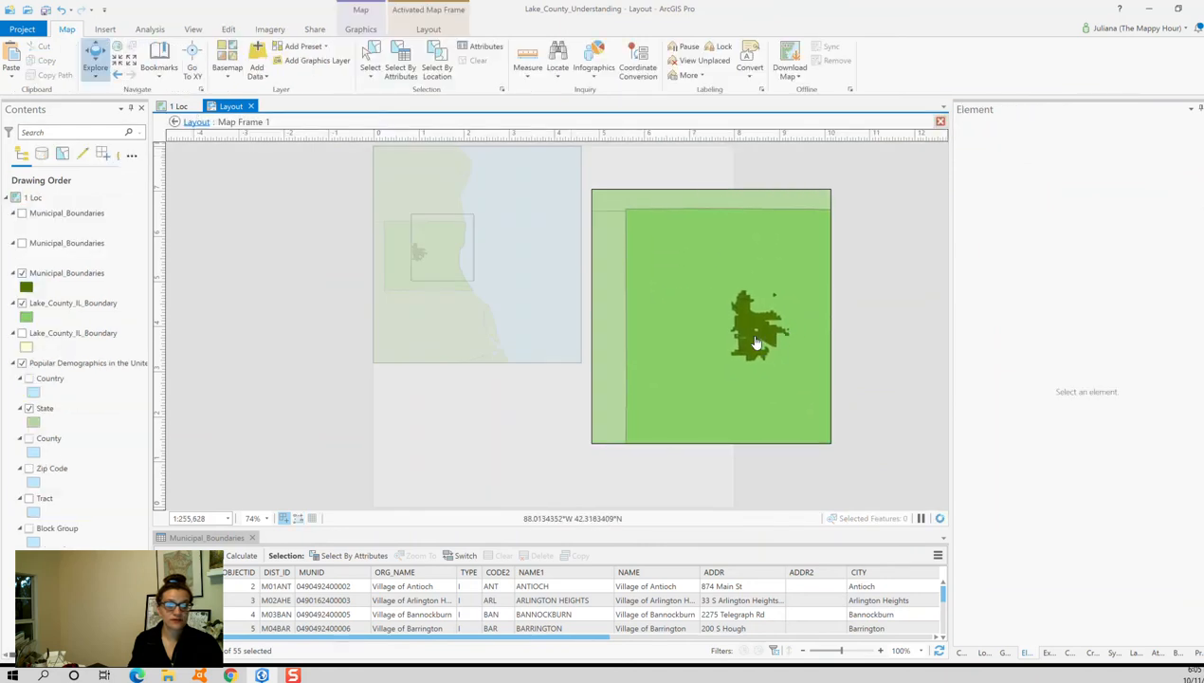
{"action": "scroll", "coordinate": [760, 344], "scroll_direction": "up", "scroll_amount": 3}
{"action": "scroll", "coordinate": [721, 351], "scroll_direction": "up", "scroll_amount": 3}
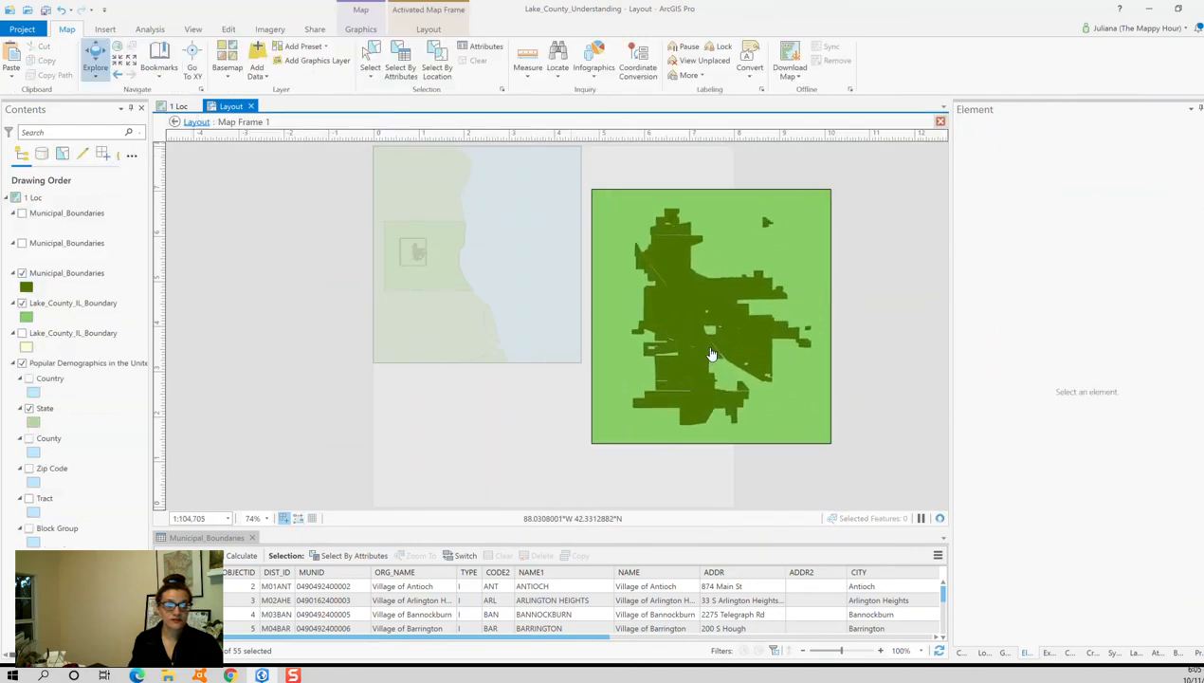
{"action": "scroll", "coordinate": [713, 347], "scroll_direction": "down", "scroll_amount": 2}
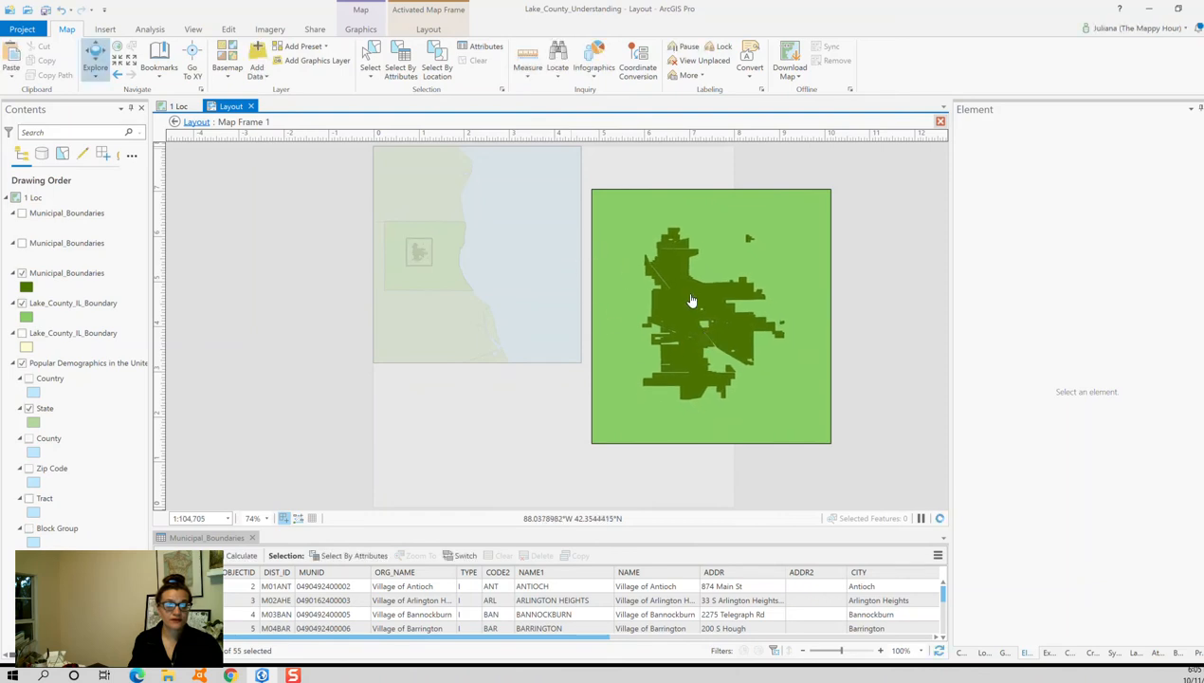
{"action": "scroll", "coordinate": [693, 301], "scroll_direction": "up", "scroll_amount": 2}
{"action": "scroll", "coordinate": [693, 302], "scroll_direction": "down", "scroll_amount": 2}
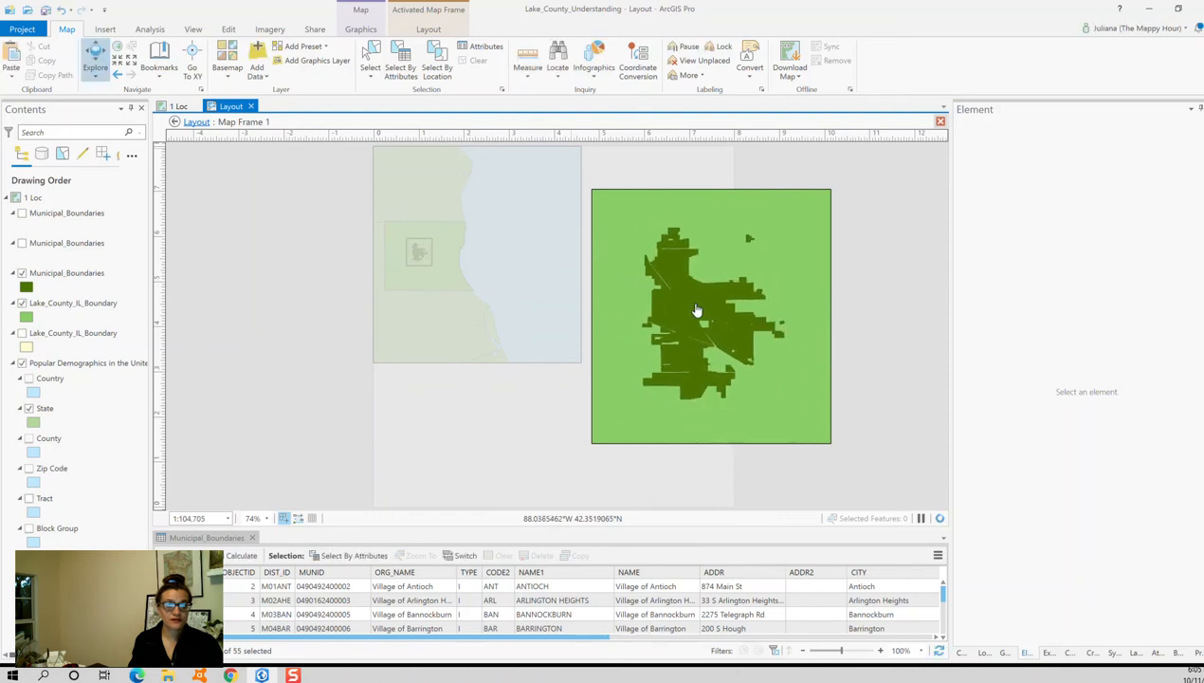
{"action": "left_click", "coordinate": [429, 29]}
{"action": "left_click", "coordinate": [86, 59]}
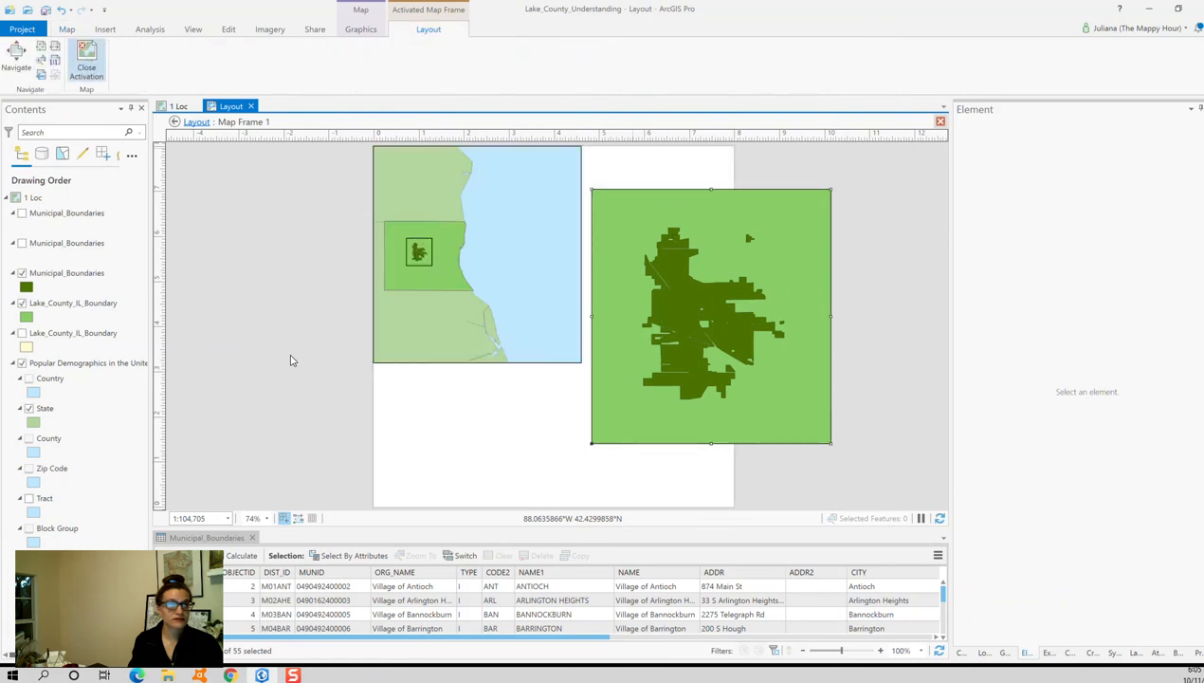
- Move Map Frame 1 over the first map frame and shrink it to about 2.2 by 2.4 in
{"action": "left_click", "coordinate": [718, 293]}
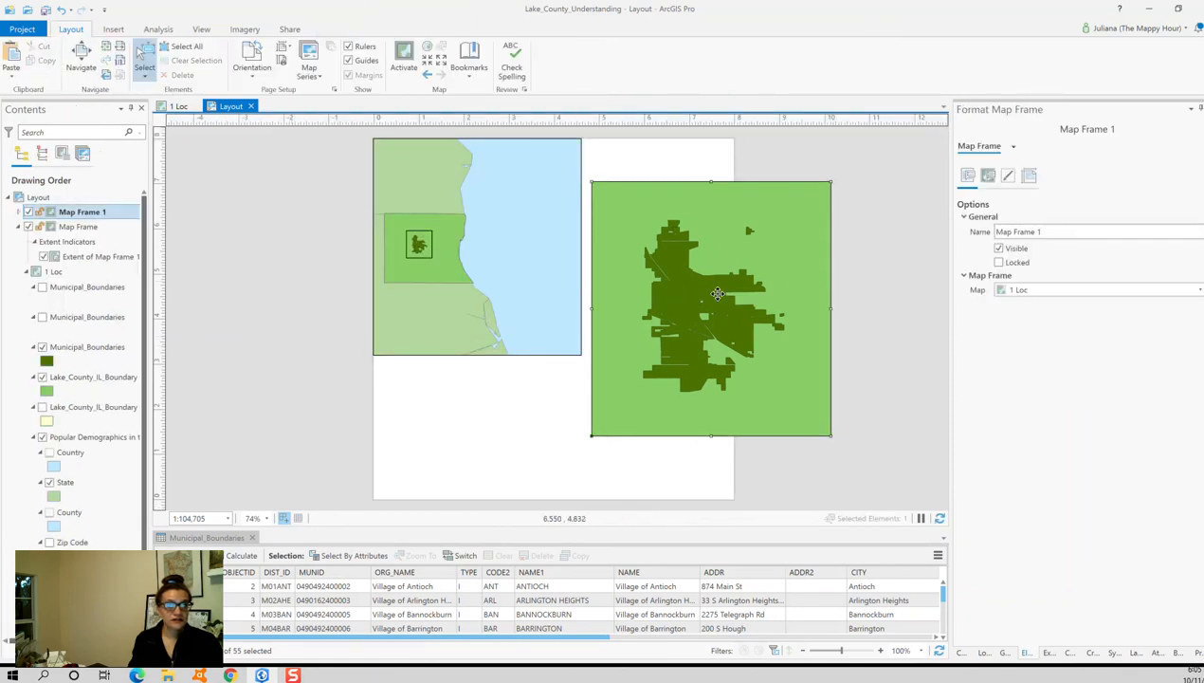
{"action": "left_click_drag", "start_coordinate": [718, 293], "coordinate": [537, 351]}
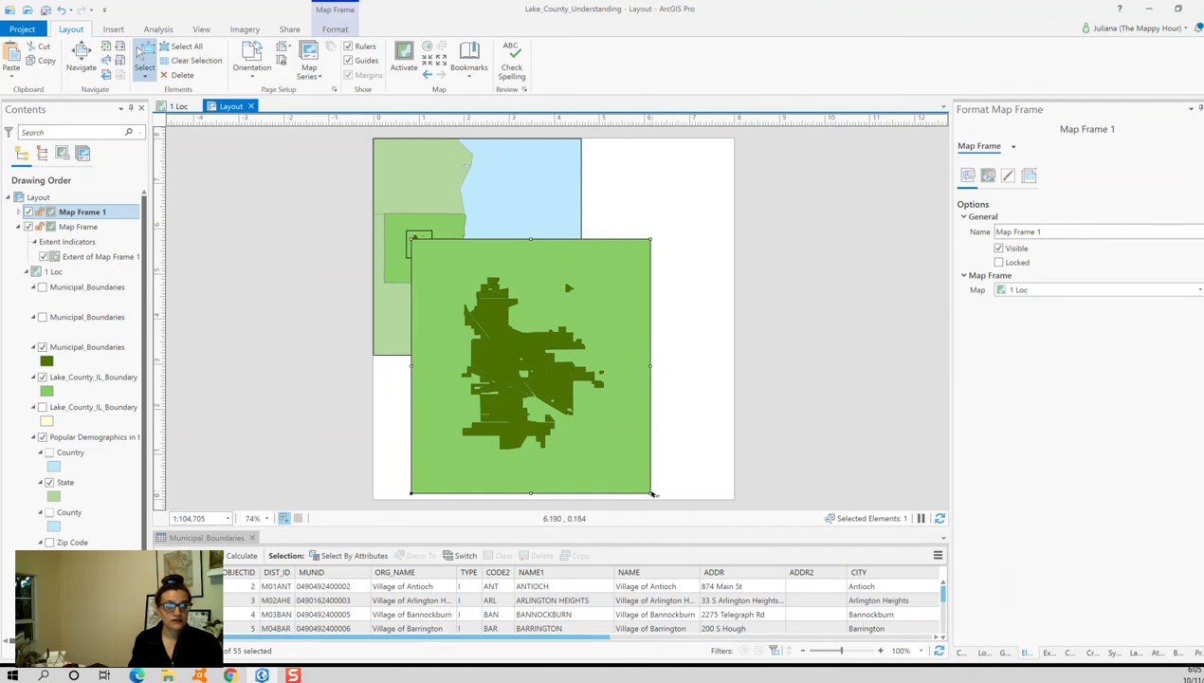
{"action": "left_click_drag", "start_coordinate": [650, 492], "coordinate": [559, 384]}
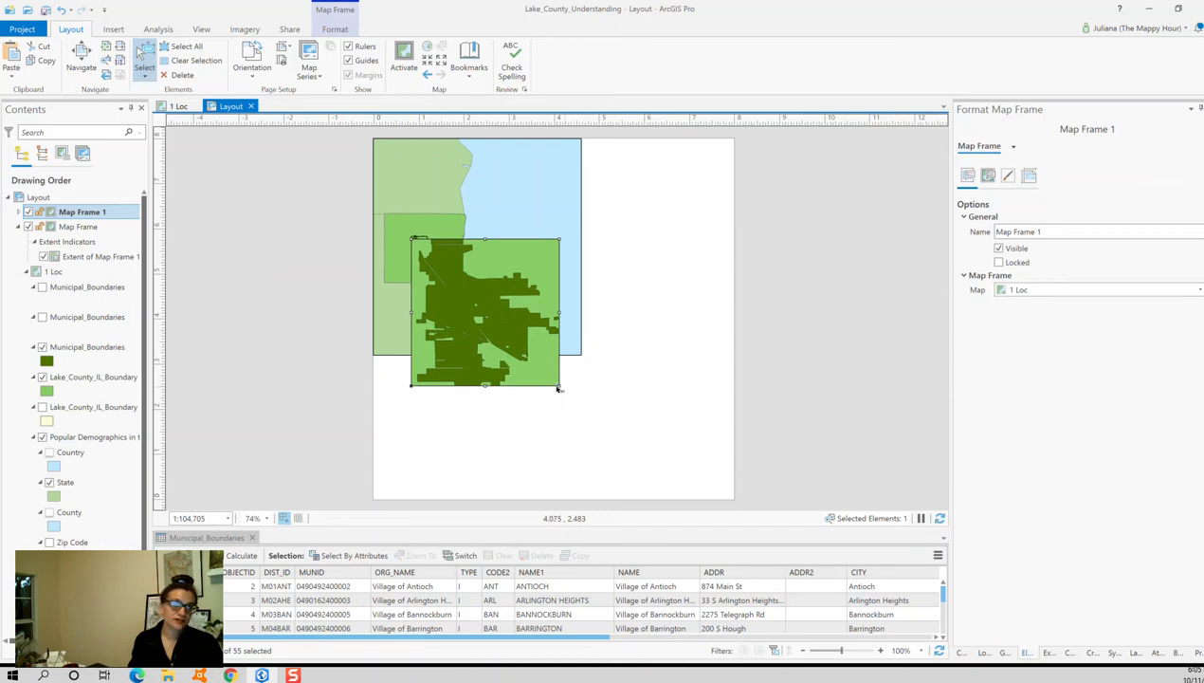
{"action": "left_click_drag", "start_coordinate": [557, 383], "coordinate": [512, 348]}
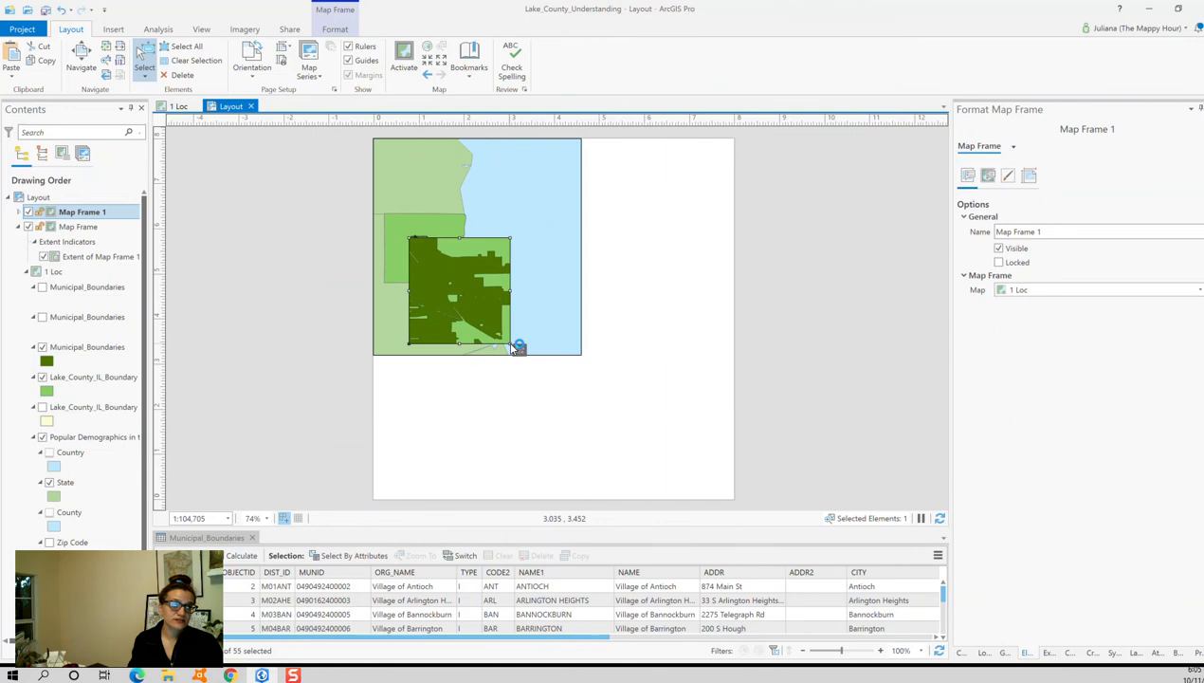
- Expand Map Frame 1 in the drawing order and zoom it to the extent of its visible Municipal_Boundaries layer
{"action": "left_click", "coordinate": [20, 213]}
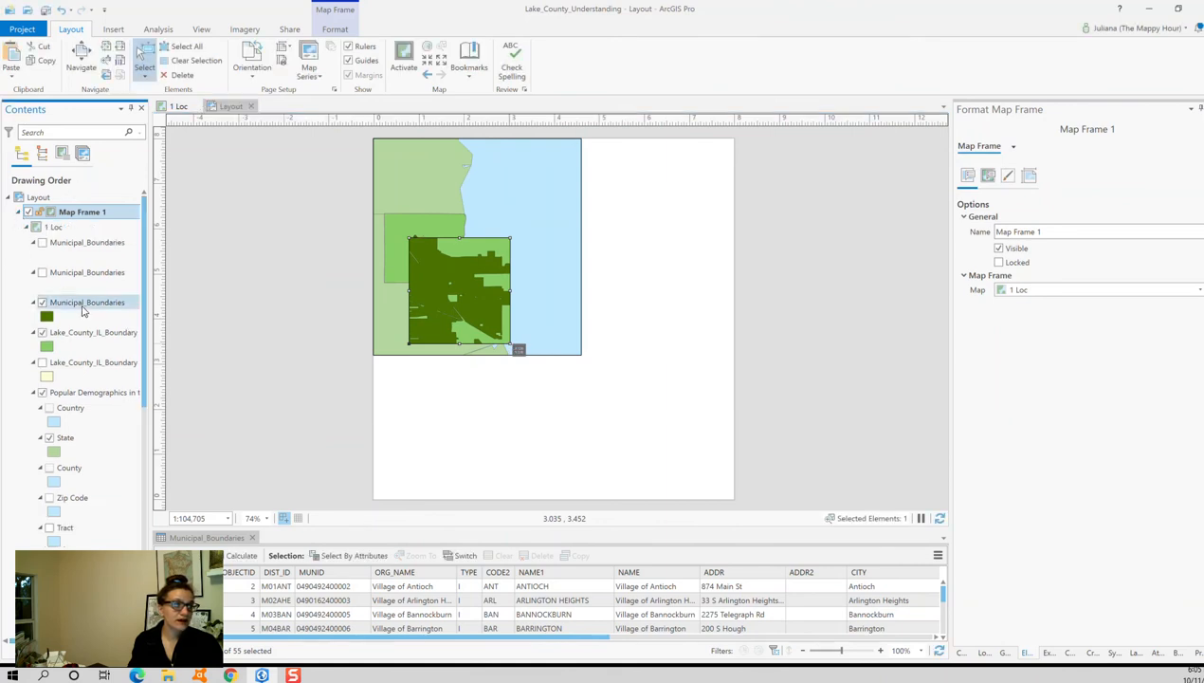
{"action": "left_click", "coordinate": [97, 305]}
{"action": "right_click", "coordinate": [98, 305]}
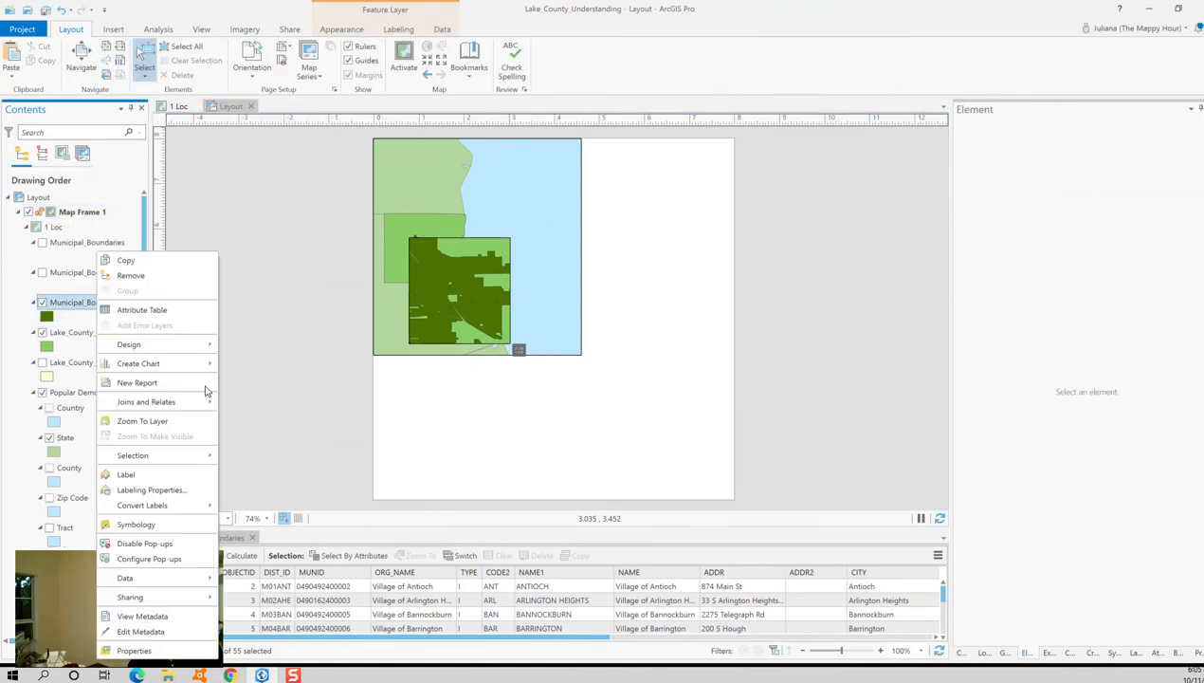
{"action": "left_click", "coordinate": [176, 420]}
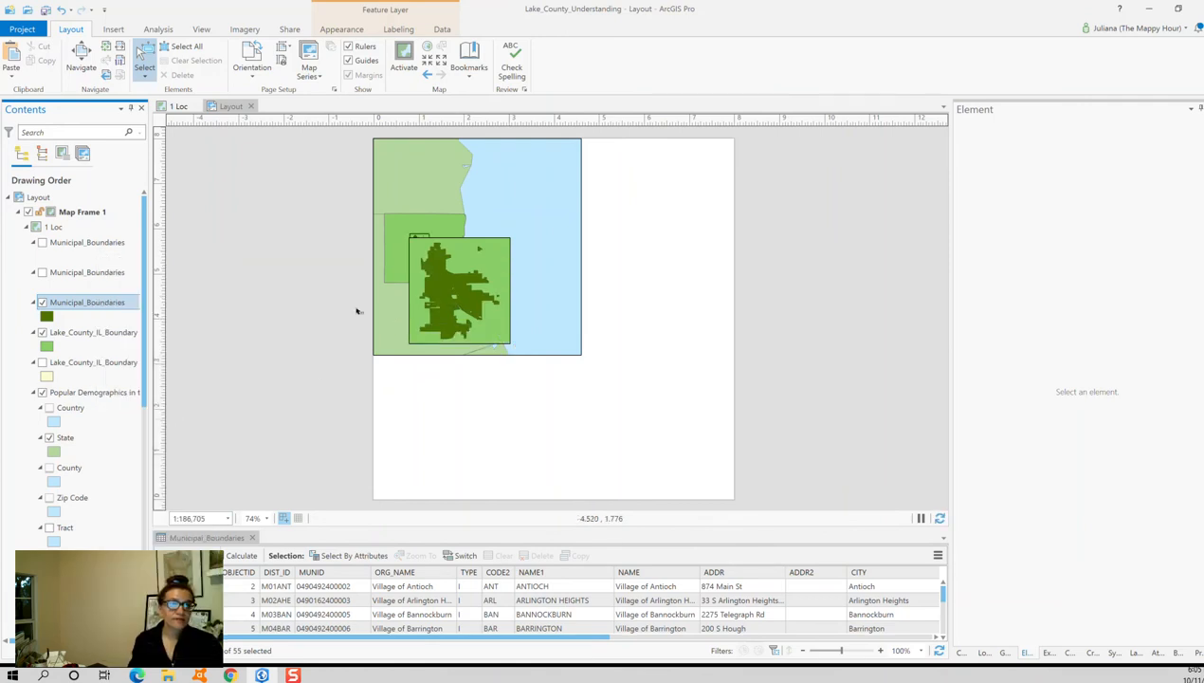
- Arrange the frames side by side, with Map Frame 1 against the page's left edge and the larger frame starting about 2.3 in across
{"action": "left_click", "coordinate": [451, 311]}
{"action": "left_click_drag", "start_coordinate": [470, 308], "coordinate": [393, 415]}
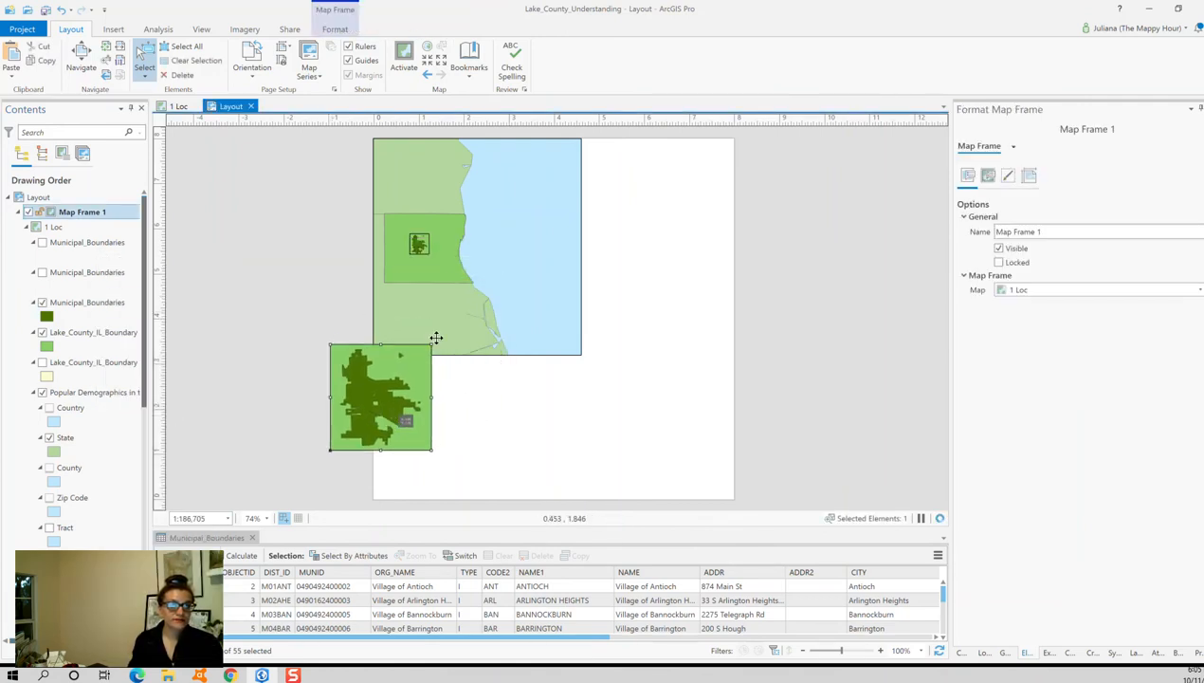
{"action": "left_click_drag", "start_coordinate": [524, 283], "coordinate": [597, 289]}
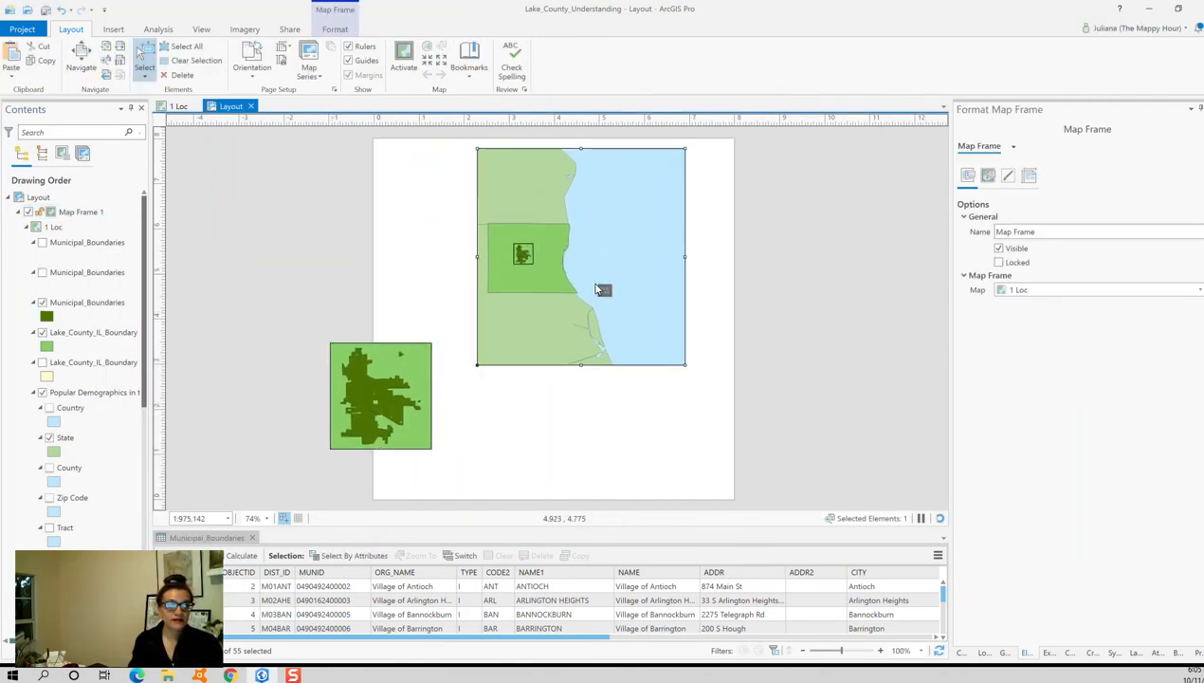
{"action": "left_click", "coordinate": [438, 343]}
{"action": "left_click_drag", "start_coordinate": [392, 396], "coordinate": [436, 282]}
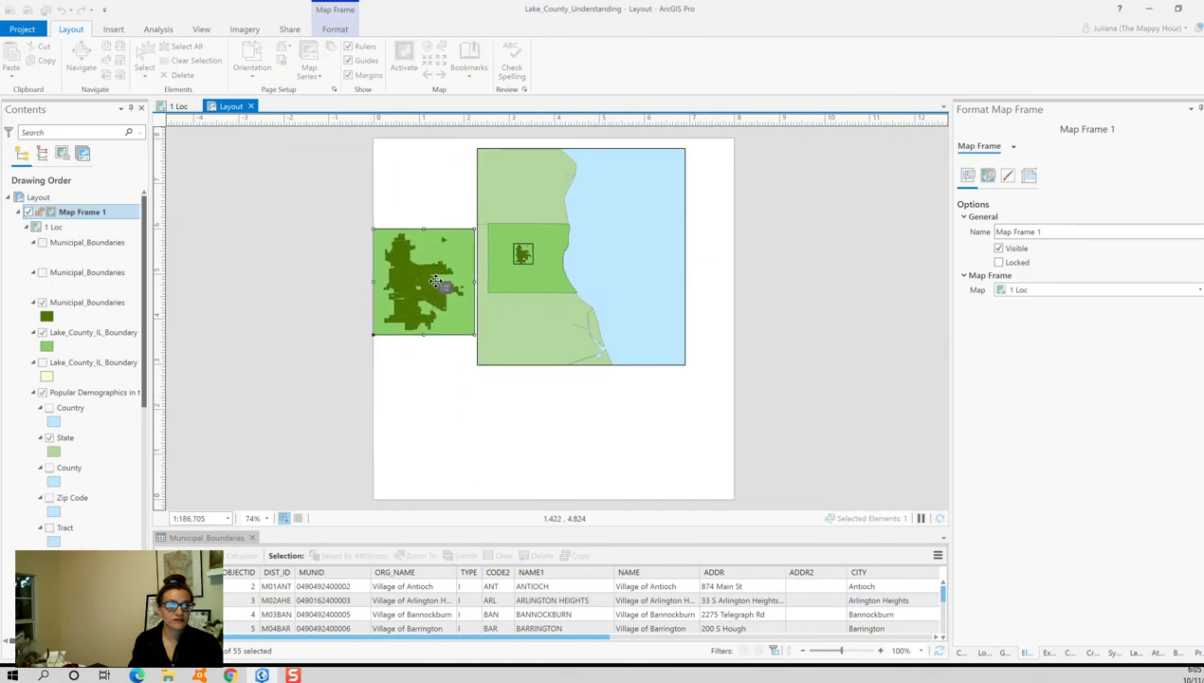
{"action": "left_click", "coordinate": [467, 352]}
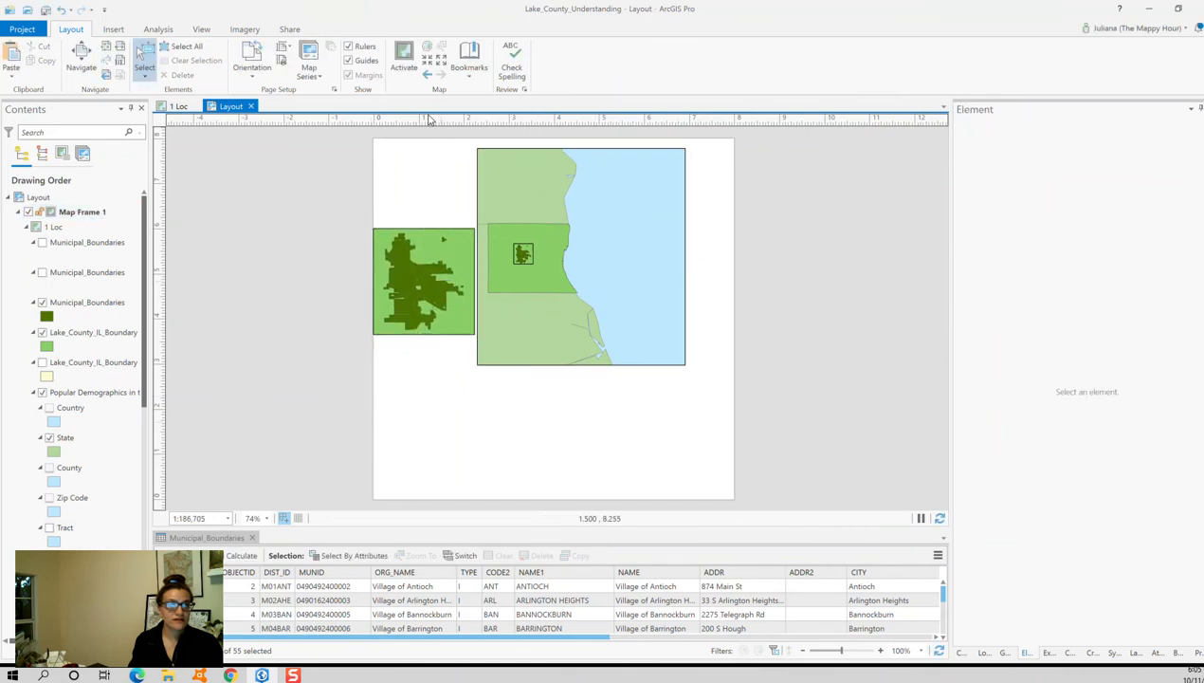
{"action": "left_click", "coordinate": [404, 59]}
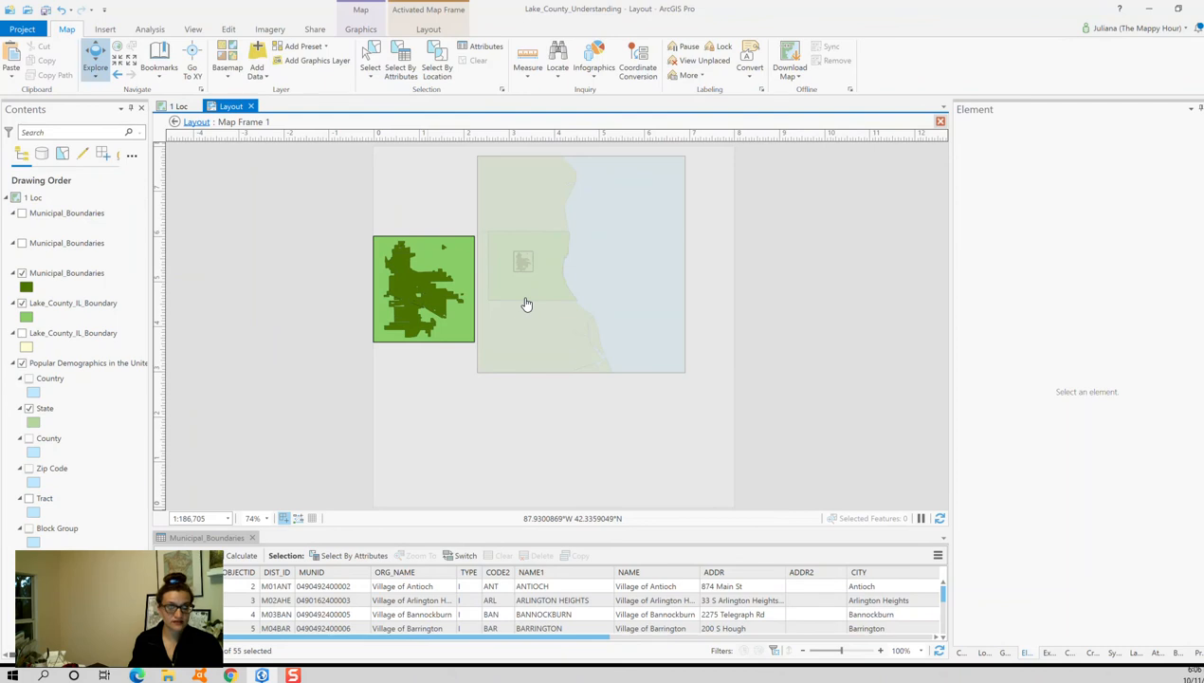
{"action": "left_click", "coordinate": [441, 30]}
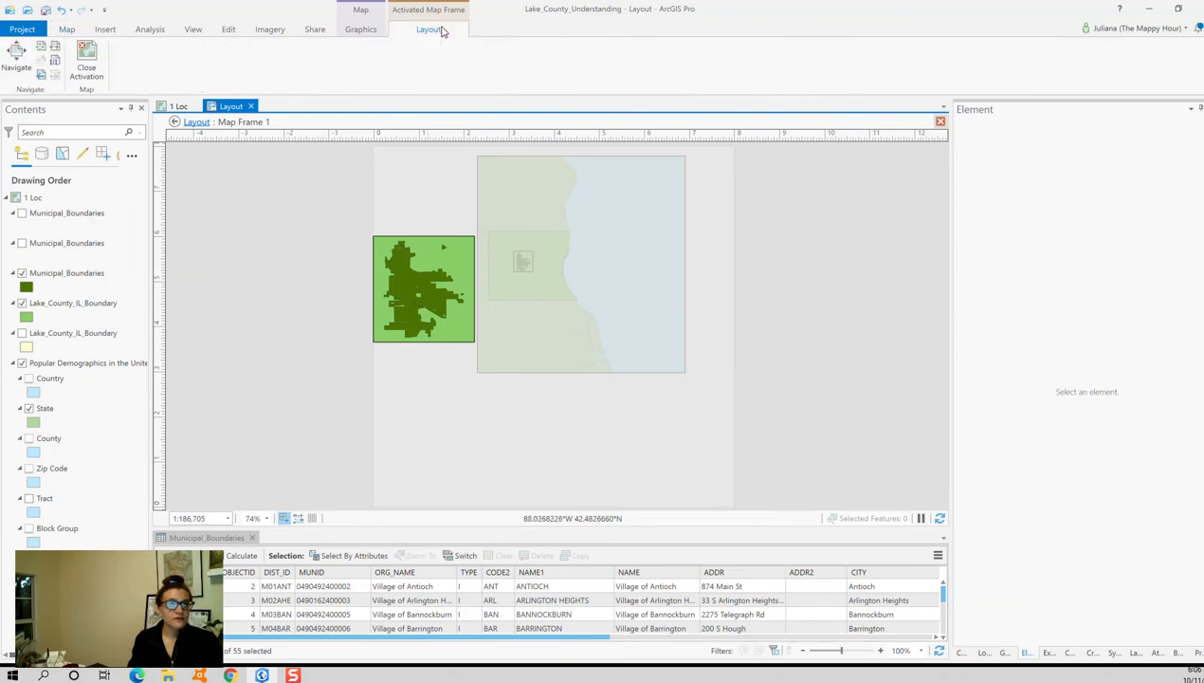
{"action": "left_click", "coordinate": [86, 59]}
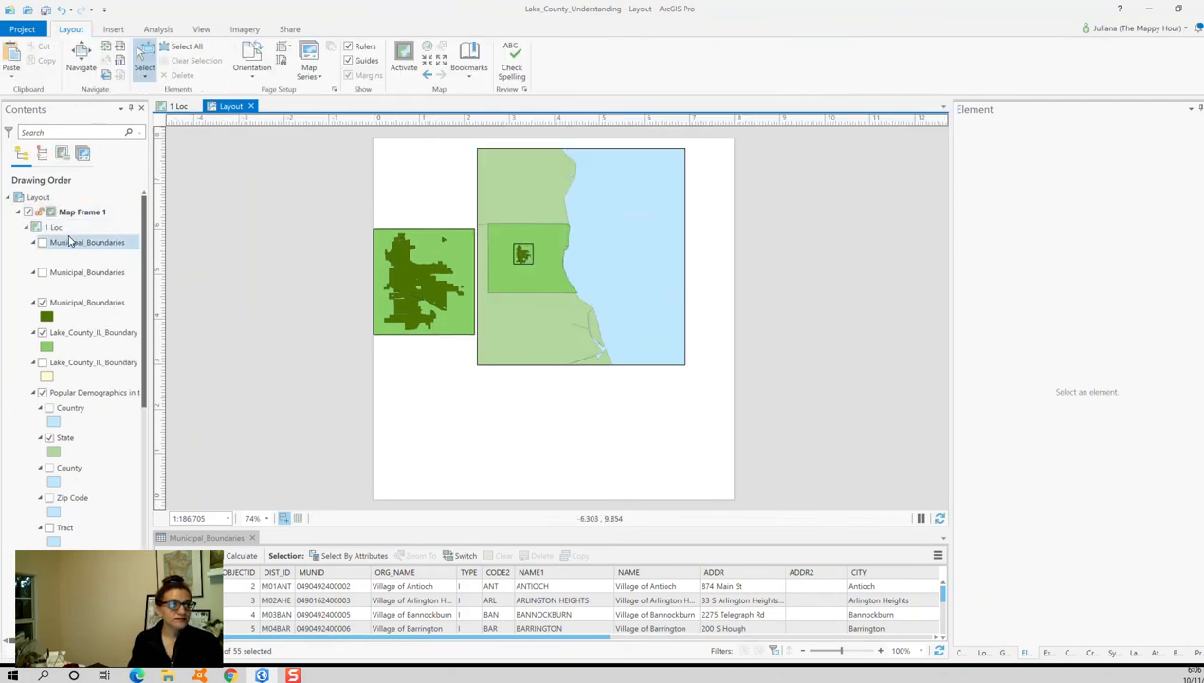
- Activate the larger map frame, zoom its map to the Lake_County_IL_Boundary layer, and close the activation
{"action": "left_click", "coordinate": [19, 213]}
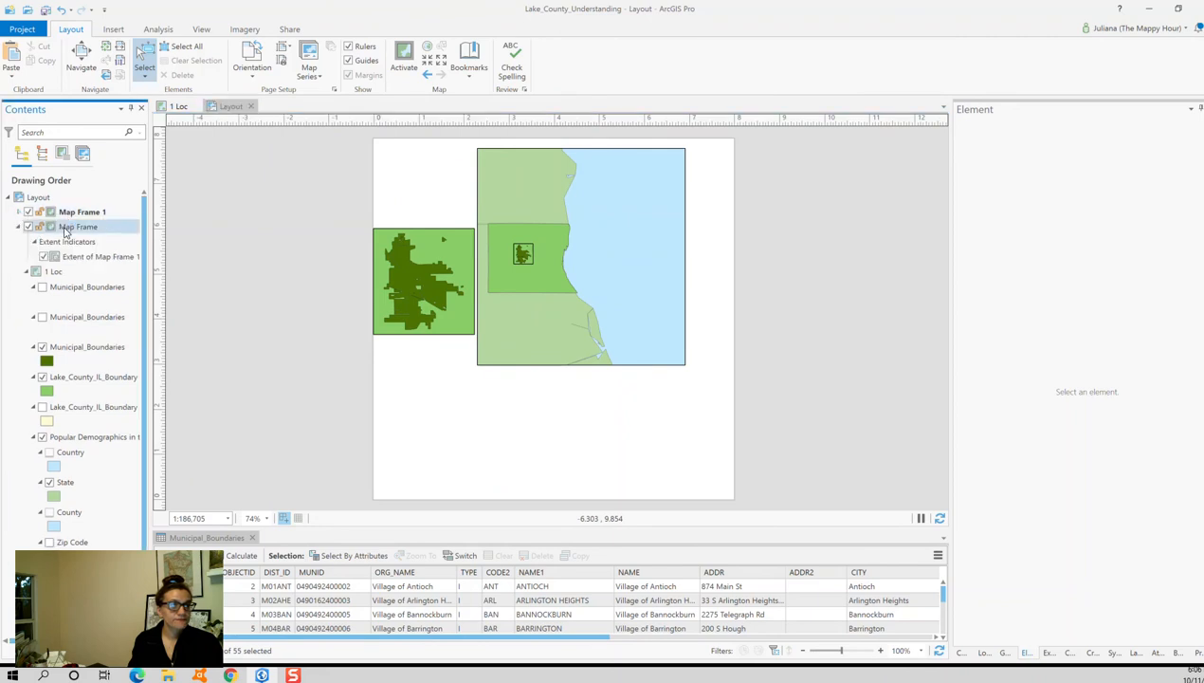
{"action": "left_click", "coordinate": [513, 224]}
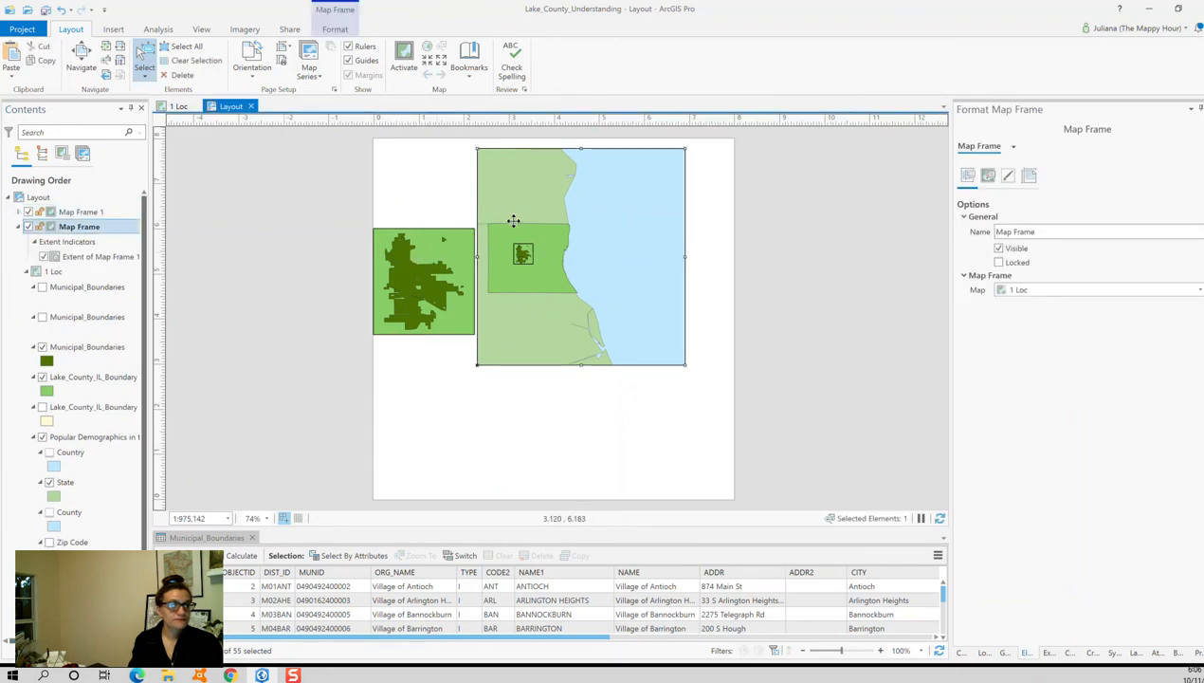
{"action": "left_click", "coordinate": [404, 59]}
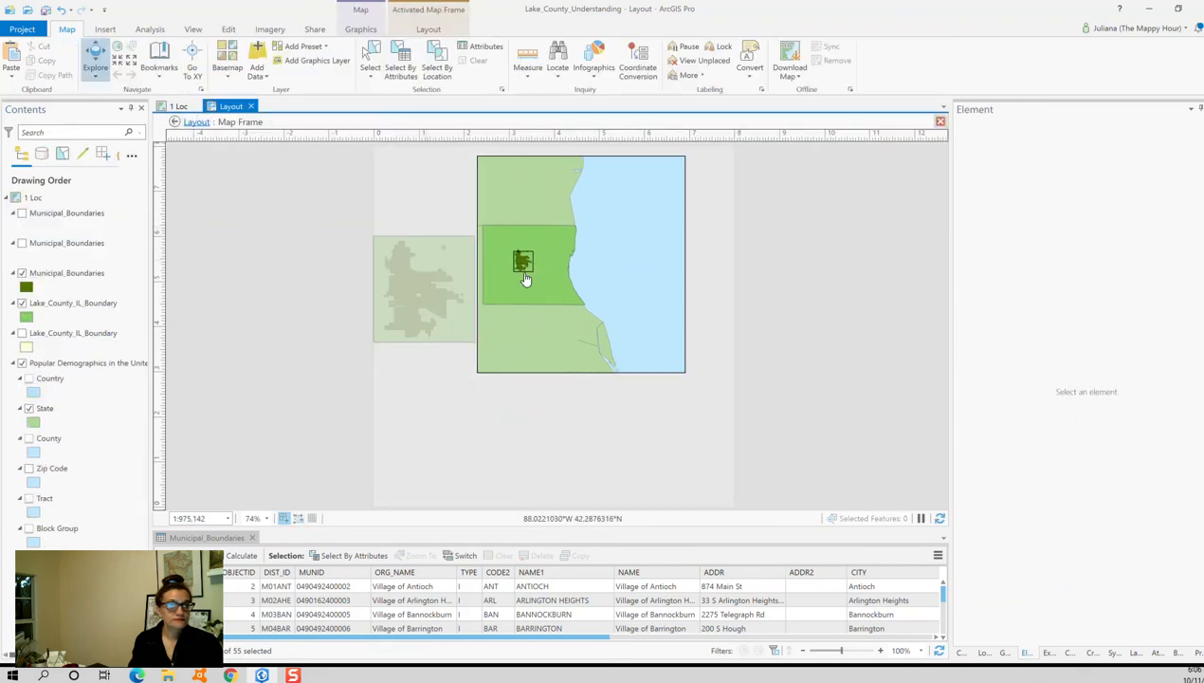
{"action": "scroll", "coordinate": [555, 282], "scroll_direction": "up", "scroll_amount": 3}
{"action": "right_click", "coordinate": [66, 304]}
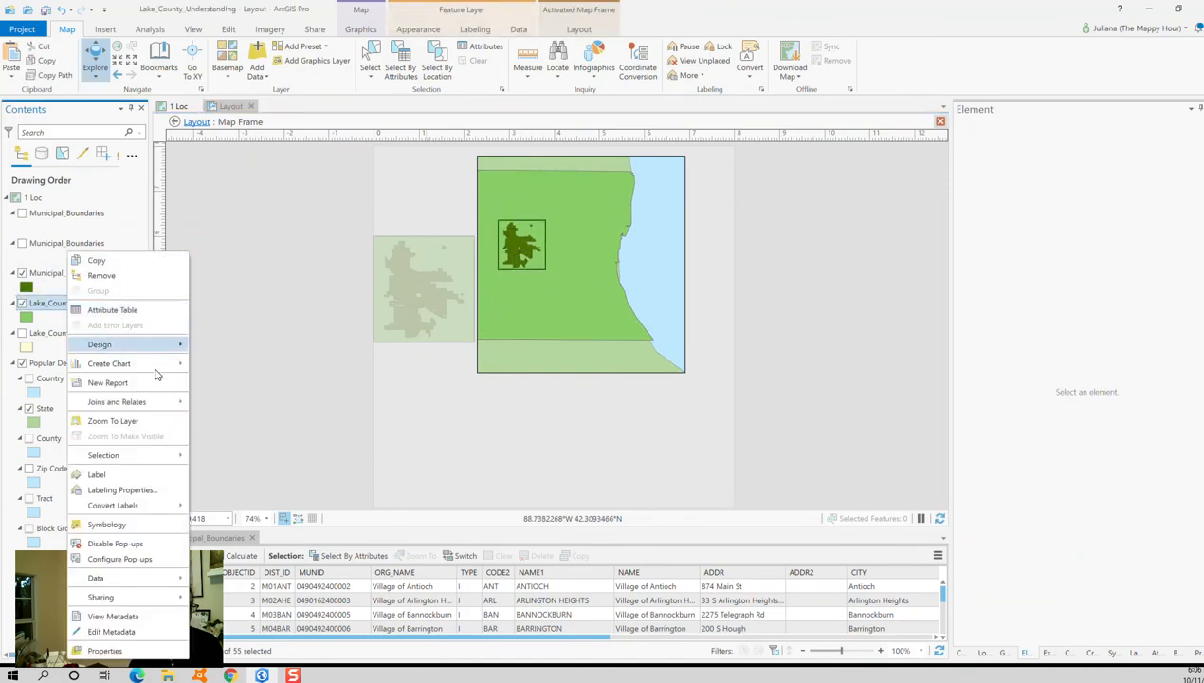
{"action": "left_click", "coordinate": [113, 420]}
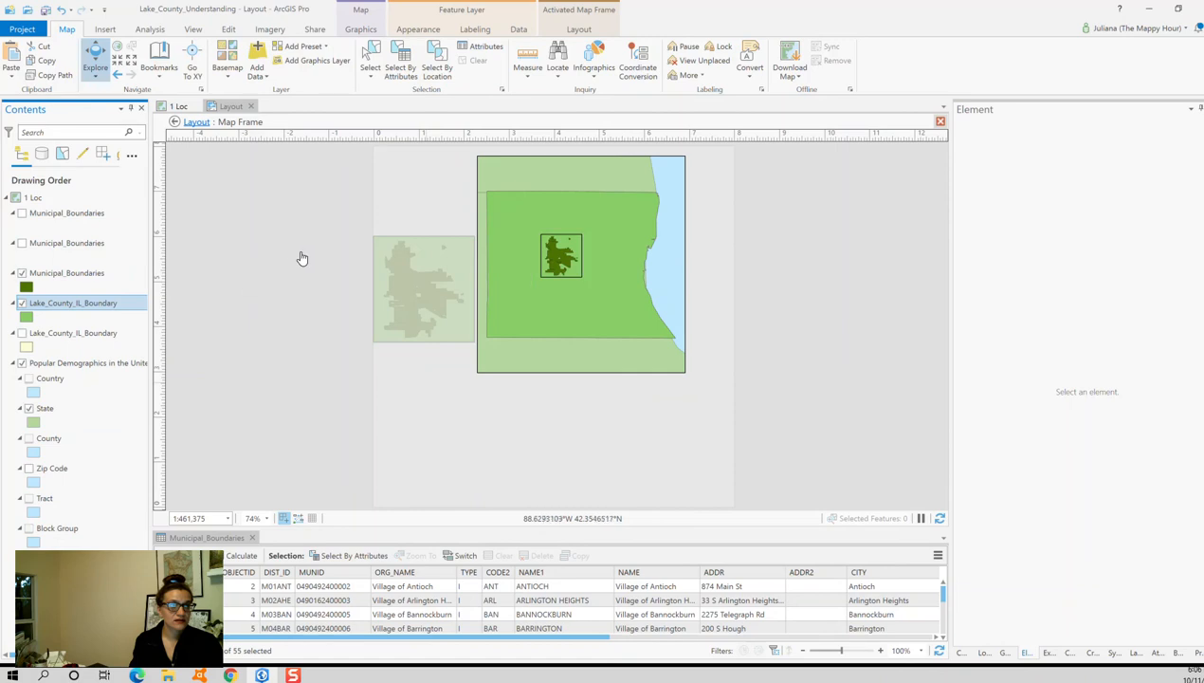
{"action": "left_click", "coordinate": [567, 31]}
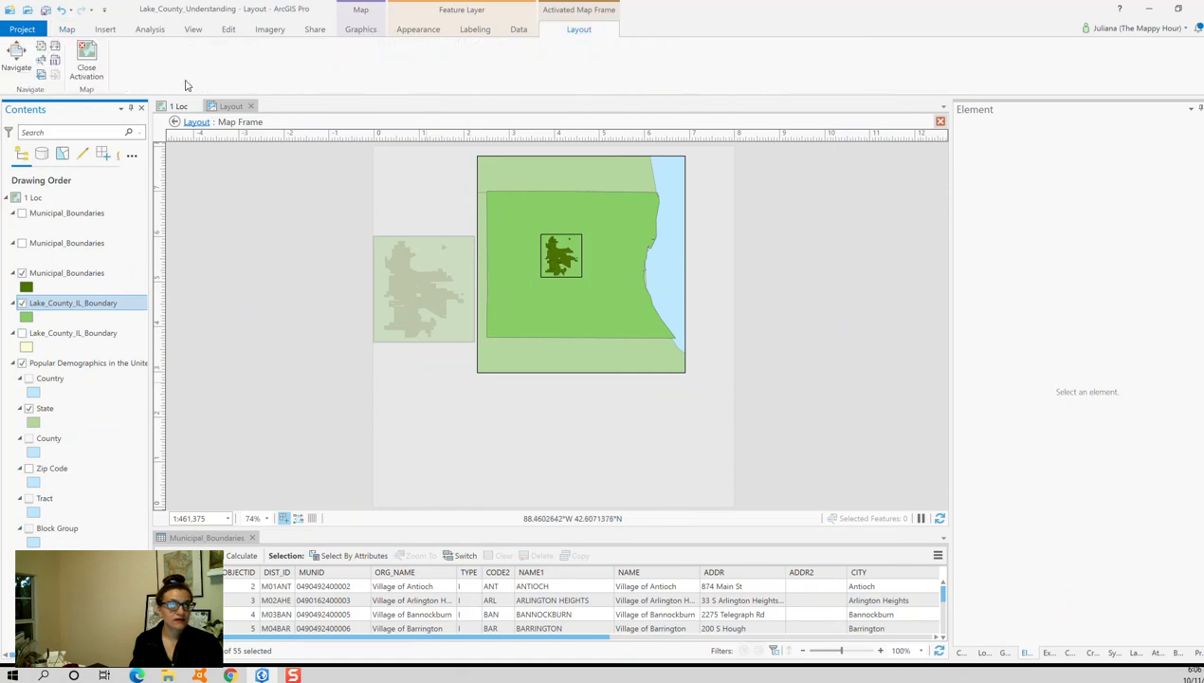
{"action": "left_click", "coordinate": [87, 59]}
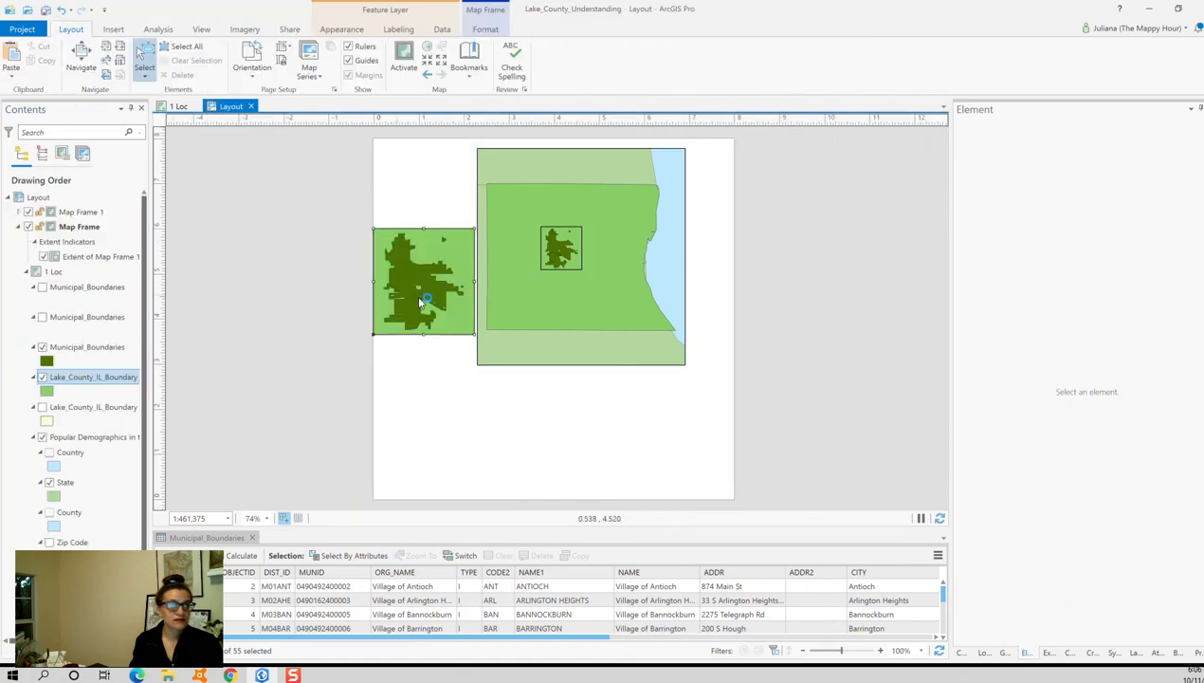
- Move Map Frame 1 to about 0.25 in from the page's left edge, slightly overlapping the county frame
{"action": "left_click", "coordinate": [410, 296]}
{"action": "left_click_drag", "start_coordinate": [410, 296], "coordinate": [425, 284]}
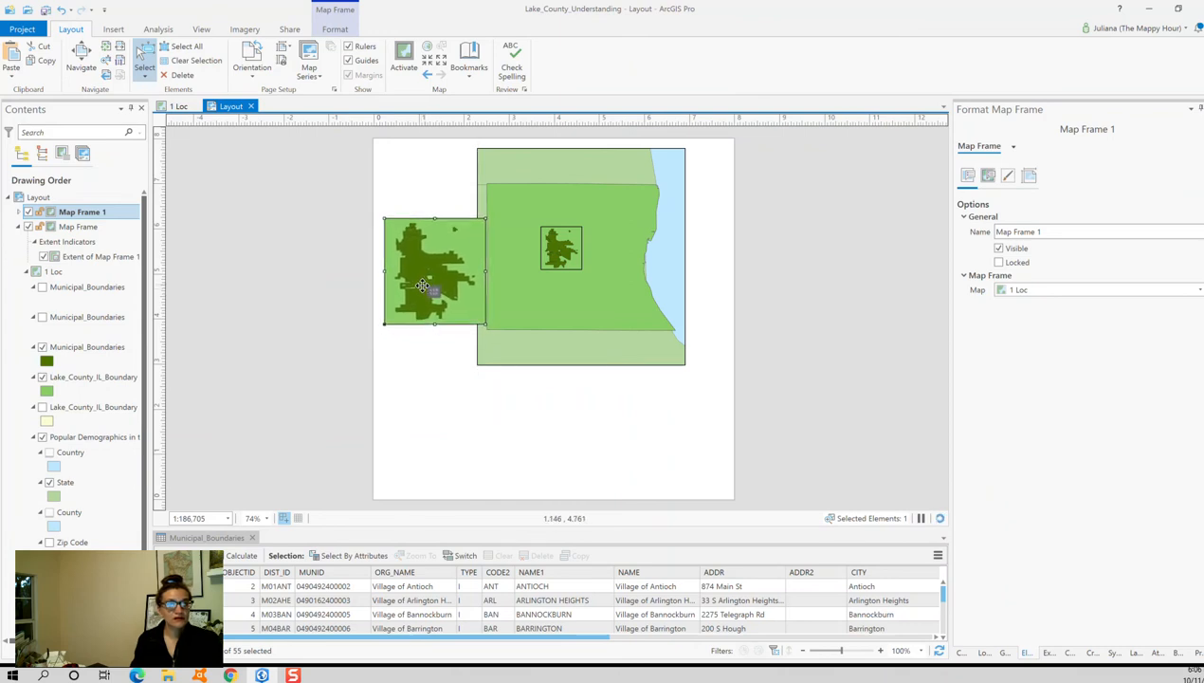
{"action": "left_click", "coordinate": [291, 287]}
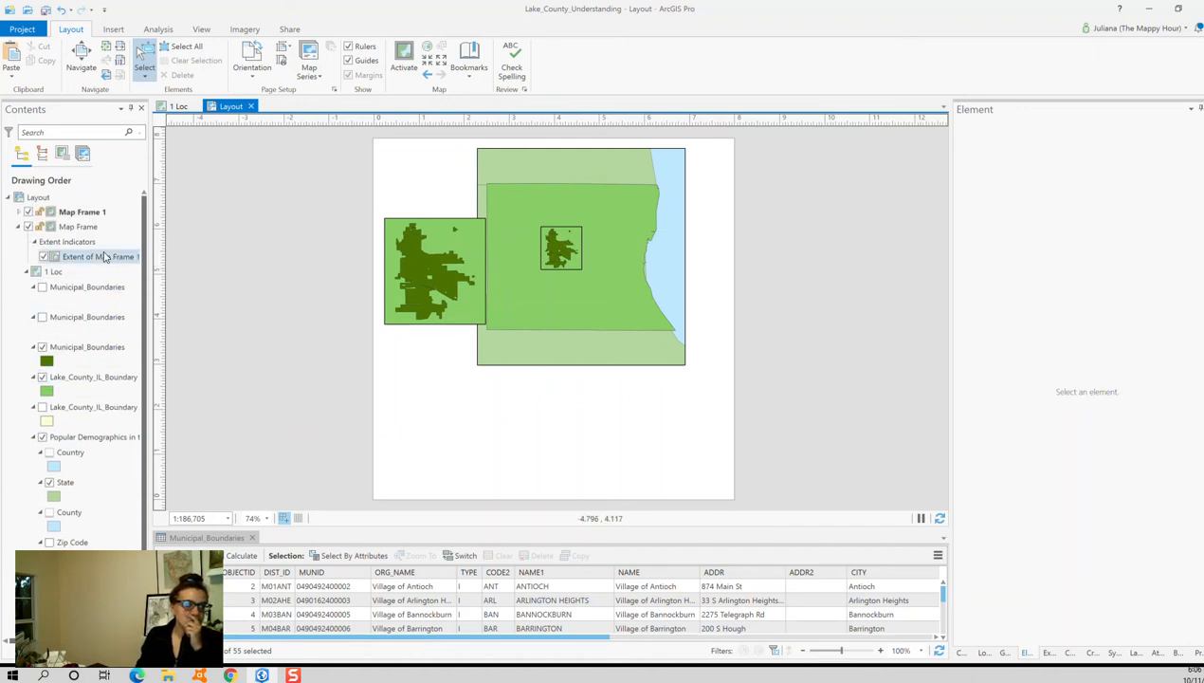
- Copy Map Frame 1, paste the duplicate into the layout, and move it down below the original municipality frame
{"action": "left_click", "coordinate": [85, 212]}
{"action": "right_click", "coordinate": [95, 210]}
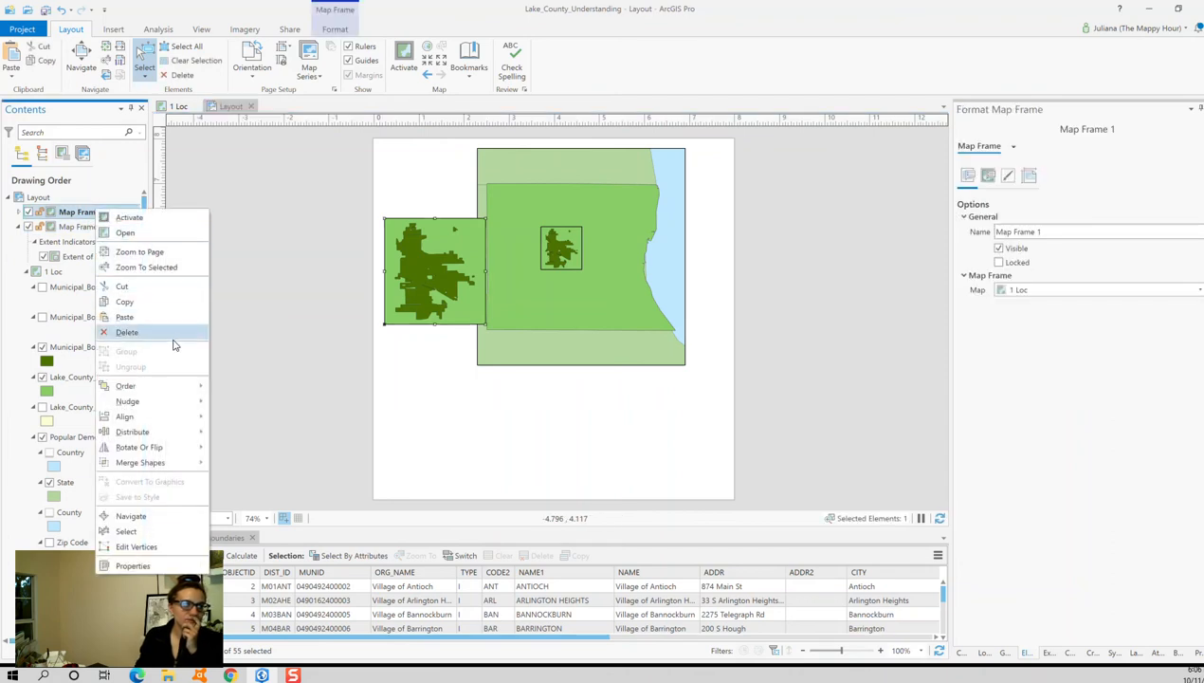
{"action": "left_click", "coordinate": [55, 214]}
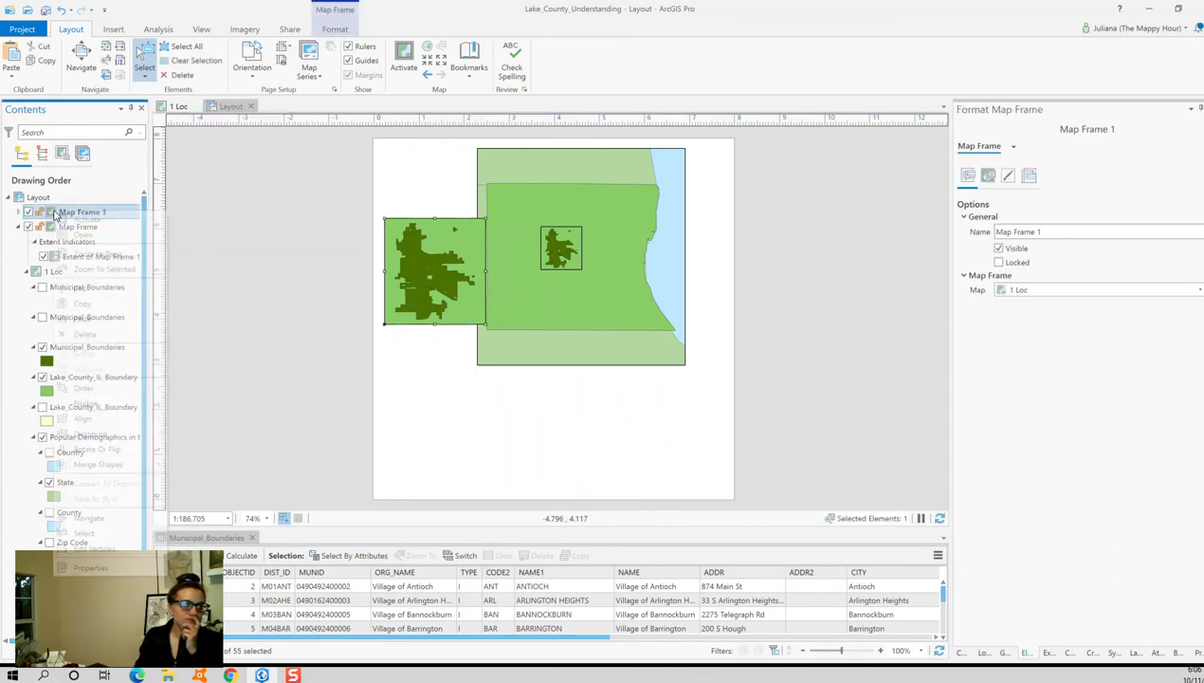
{"action": "left_click", "coordinate": [95, 305]}
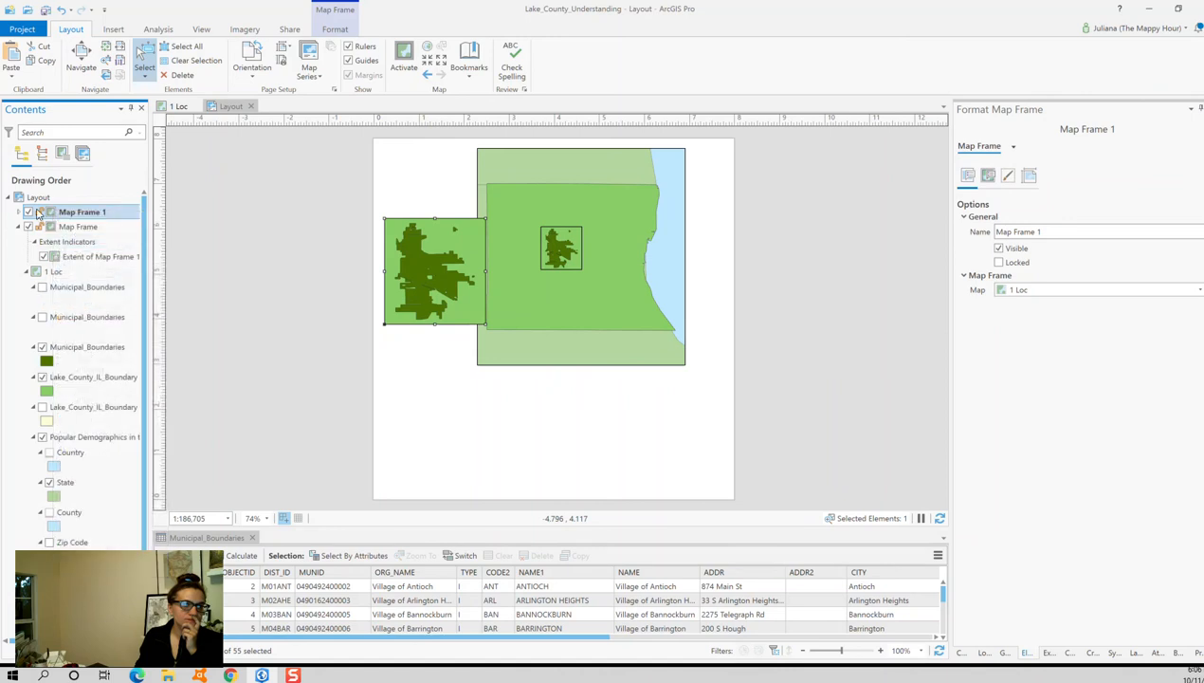
{"action": "left_click", "coordinate": [38, 197]}
{"action": "right_click", "coordinate": [40, 198]}
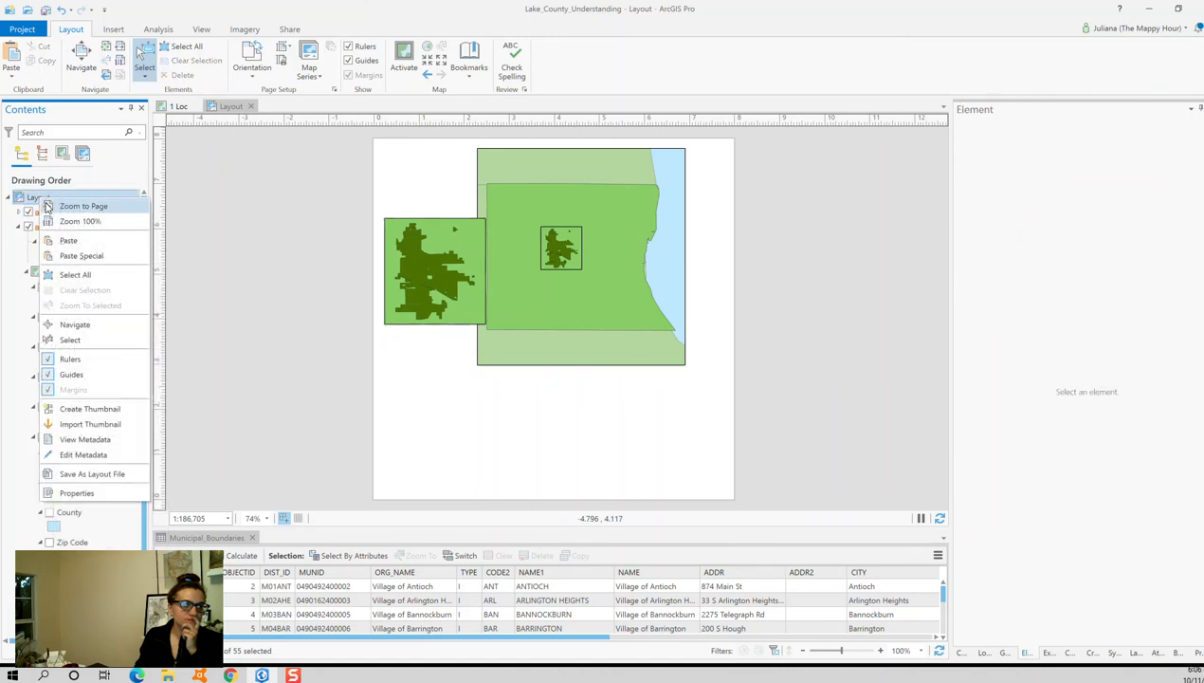
{"action": "left_click", "coordinate": [95, 241]}
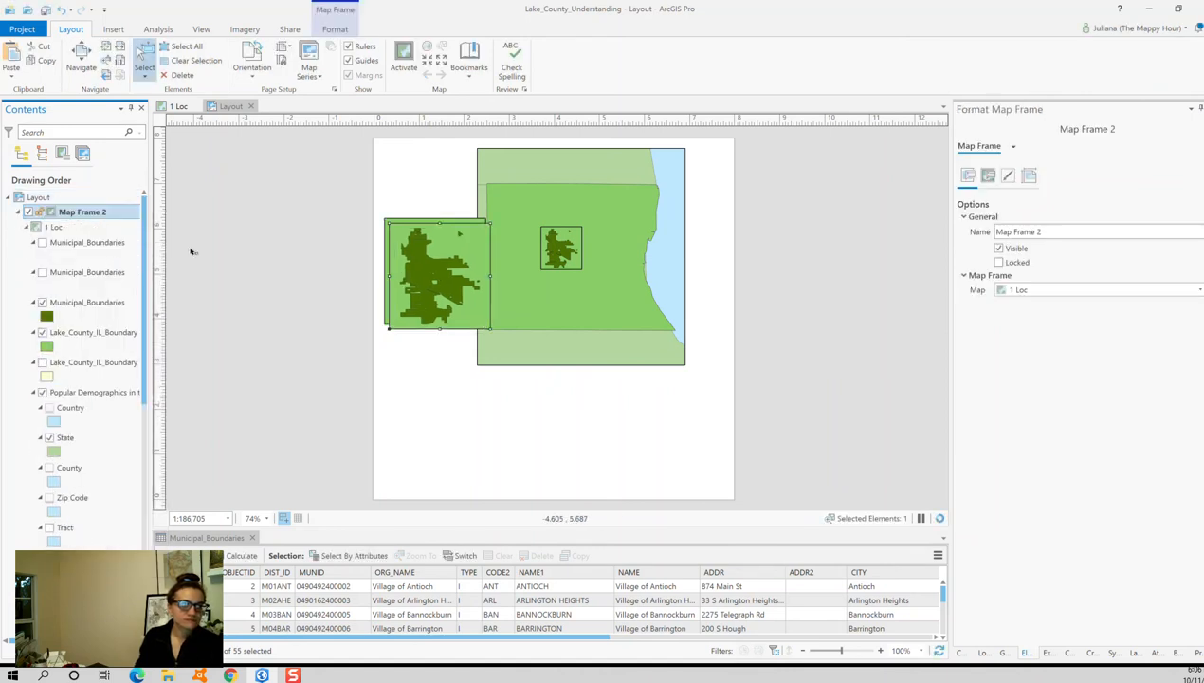
{"action": "left_click_drag", "start_coordinate": [428, 285], "coordinate": [490, 382]}
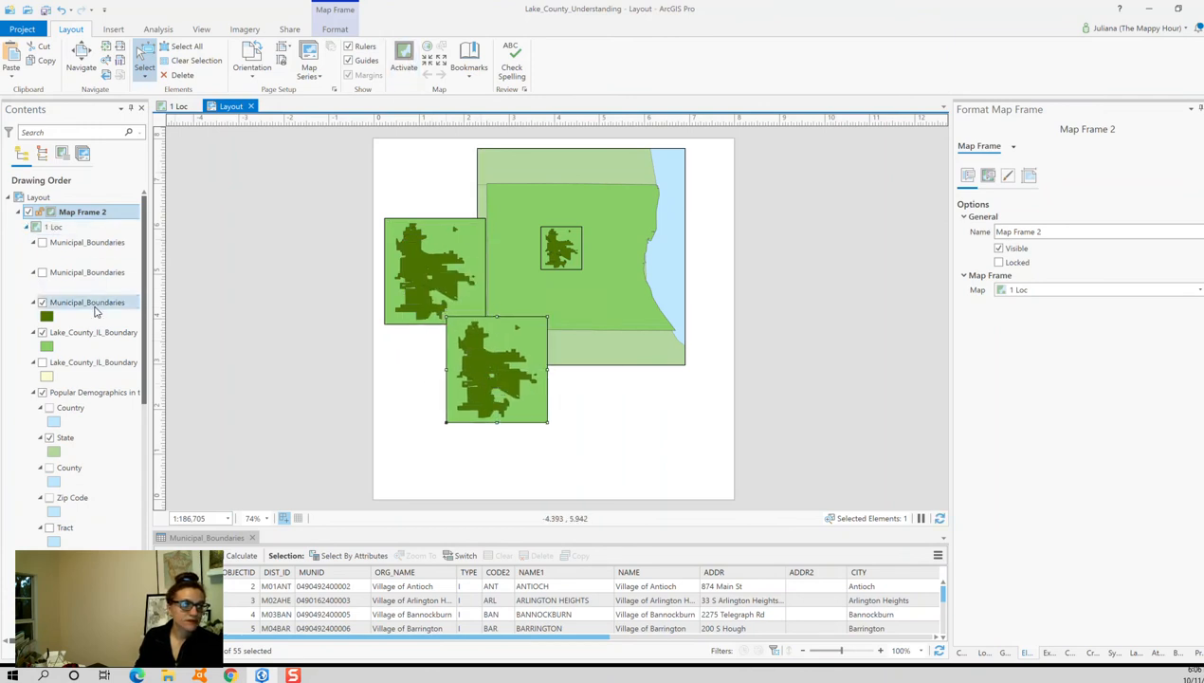
- Zoom Map Frame 2 to the State layer, then widen the frame to about 6.7 in and place it directly below the county frame
{"action": "right_click", "coordinate": [81, 446]}
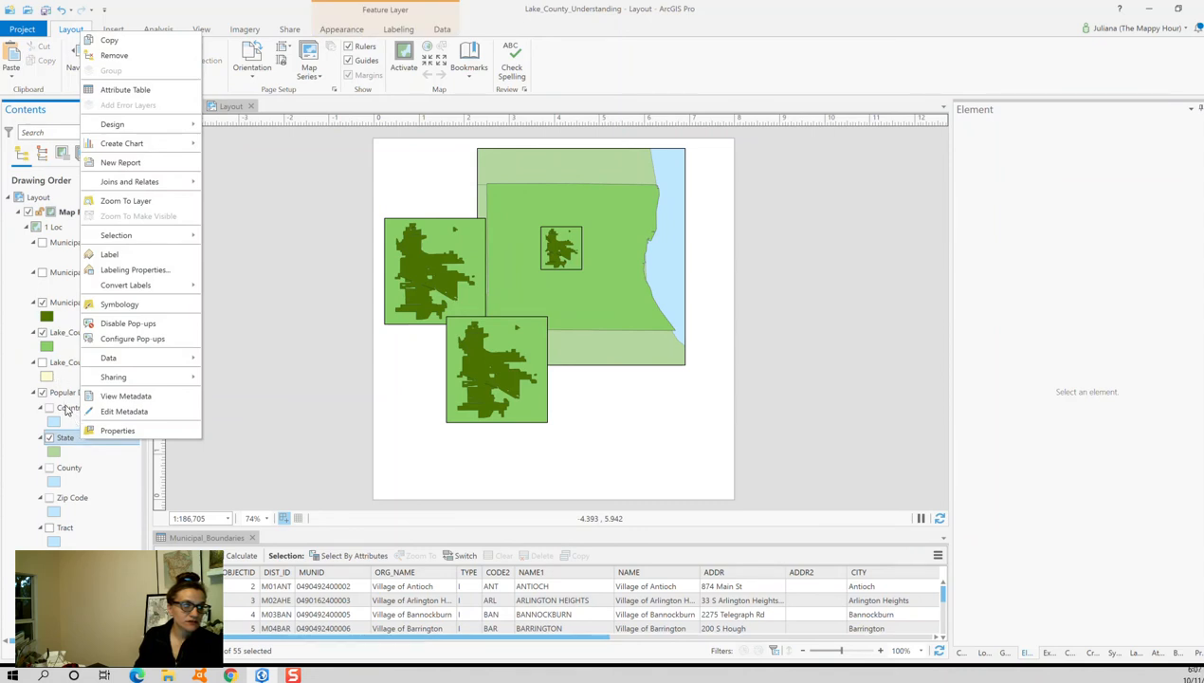
{"action": "left_click", "coordinate": [154, 200]}
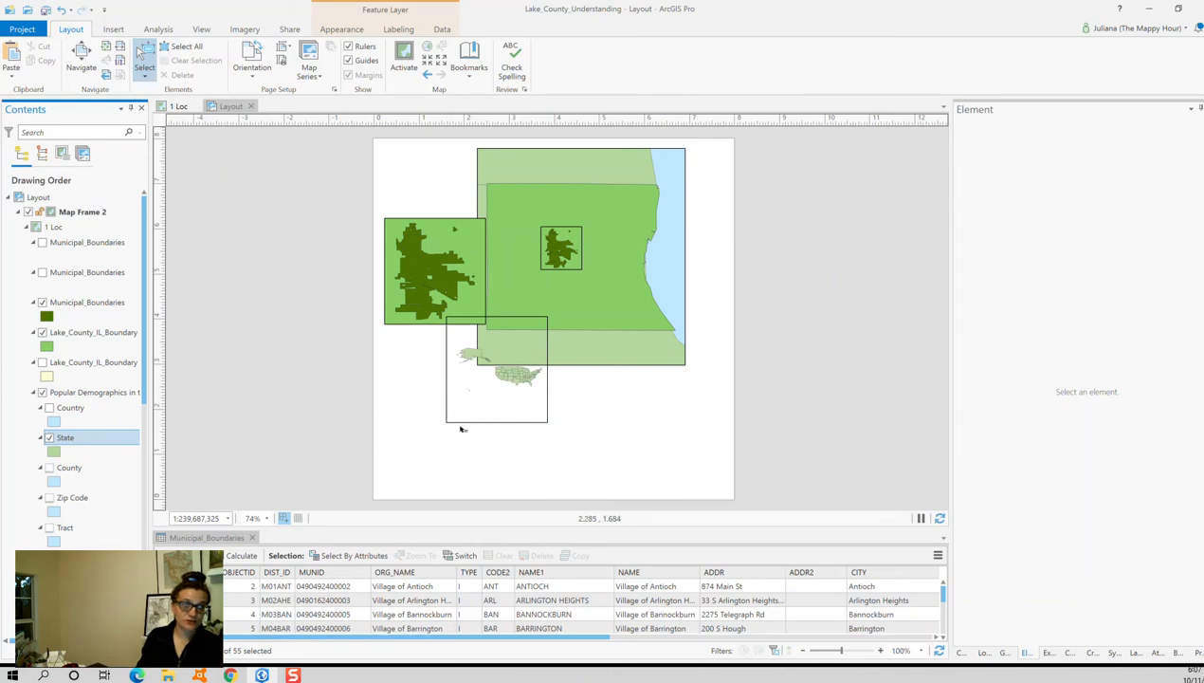
{"action": "left_click", "coordinate": [522, 414]}
{"action": "left_click_drag", "start_coordinate": [526, 380], "coordinate": [688, 397]}
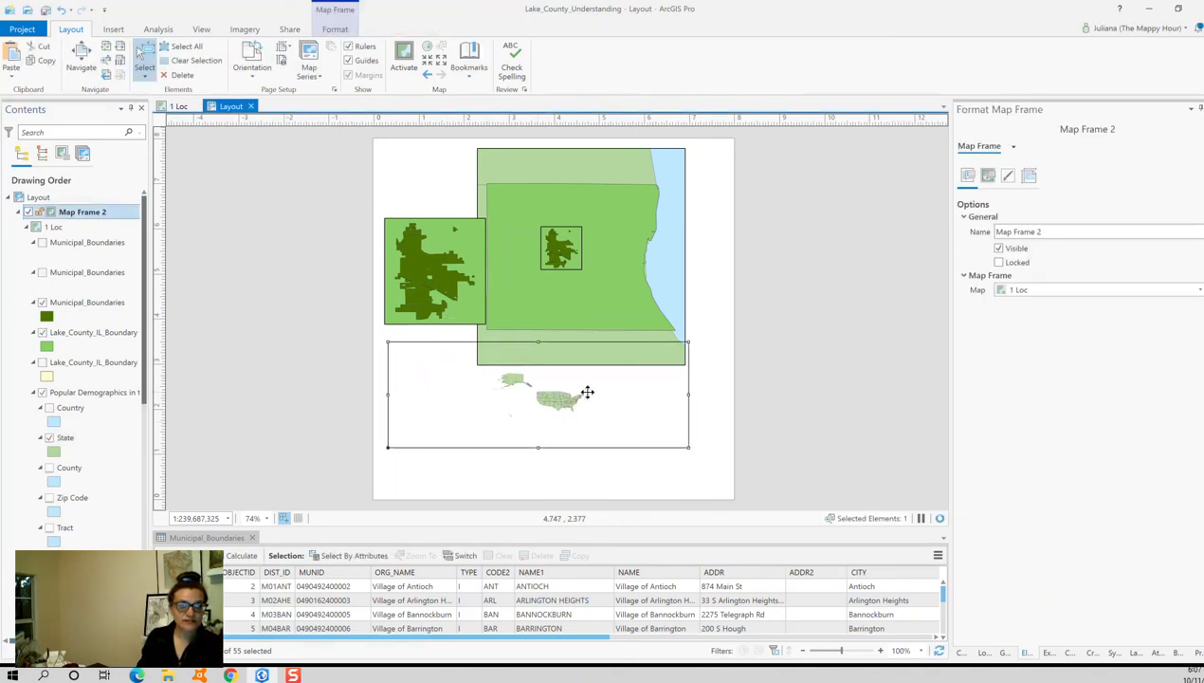
{"action": "left_click_drag", "start_coordinate": [586, 396], "coordinate": [575, 418]}
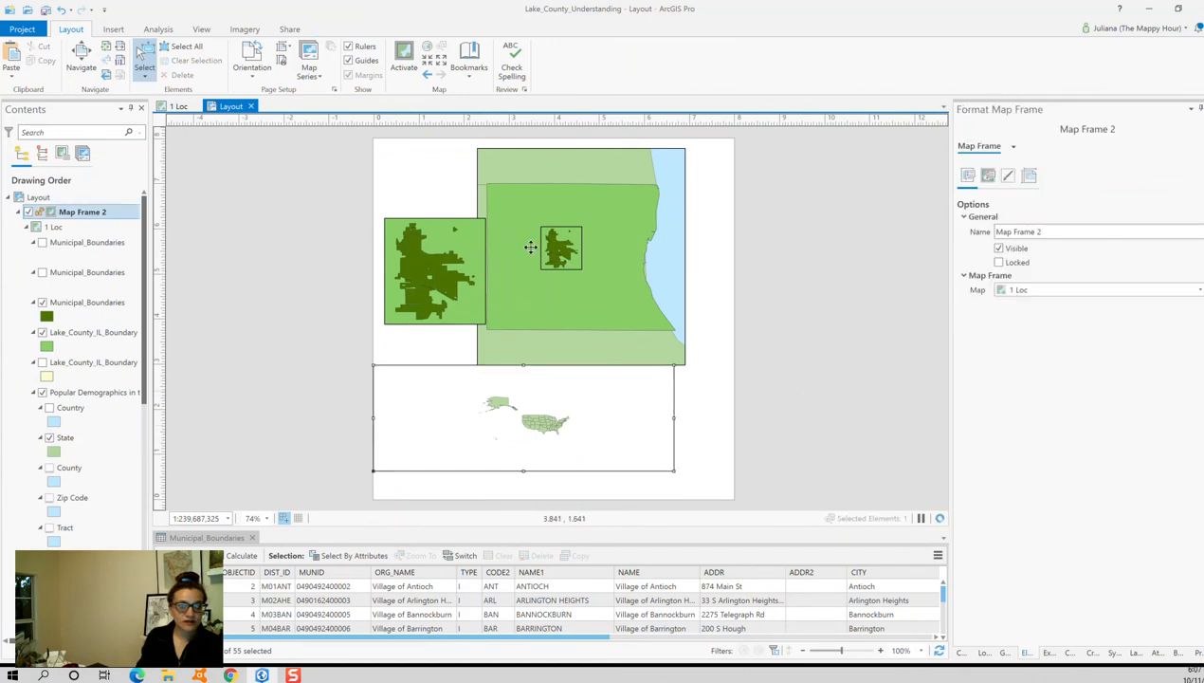
- Activate Map Frame 2, zoom its map to Lake County and the neighbouring states at 1:6,746,598, and close the activation
{"action": "left_click", "coordinate": [413, 74]}
{"action": "scroll", "coordinate": [548, 437], "scroll_direction": "up", "scroll_amount": 3}
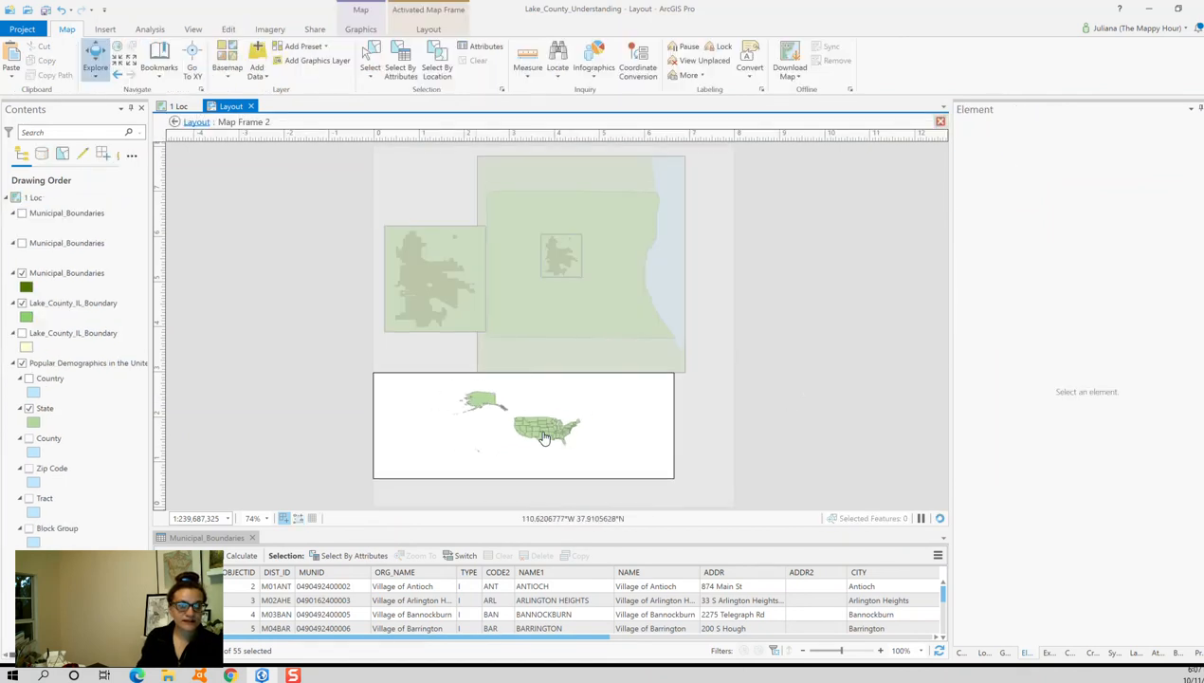
{"action": "scroll", "coordinate": [548, 436], "scroll_direction": "up", "scroll_amount": 5}
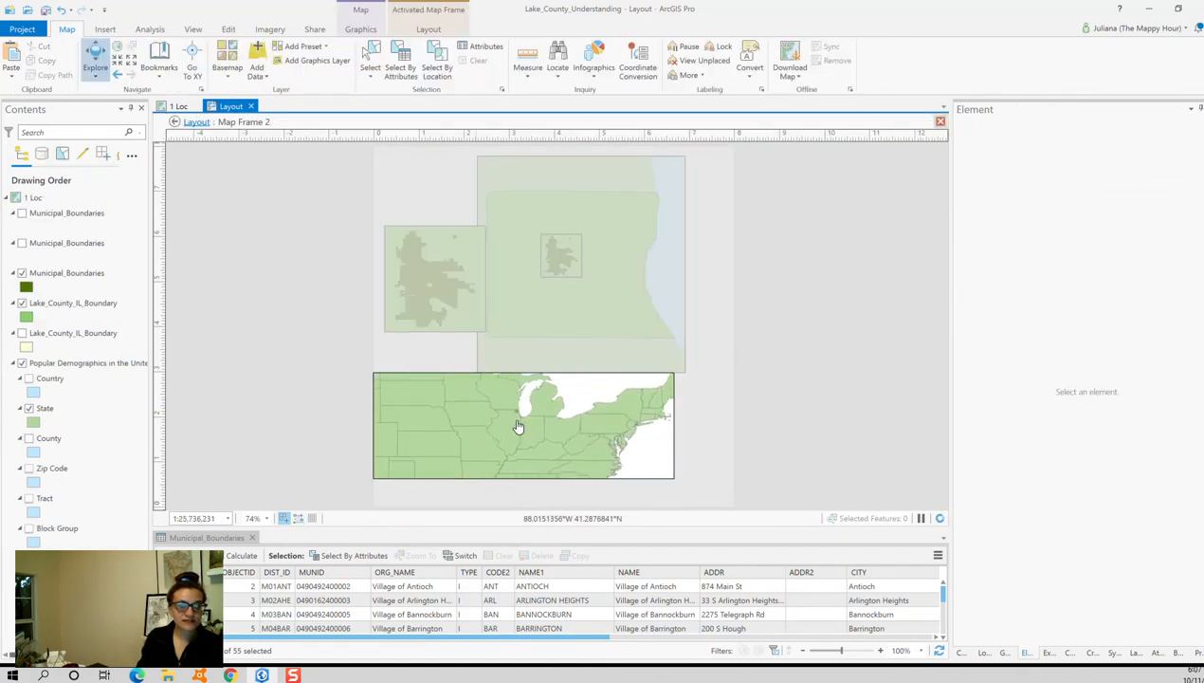
{"action": "scroll", "coordinate": [527, 419], "scroll_direction": "up", "scroll_amount": 4}
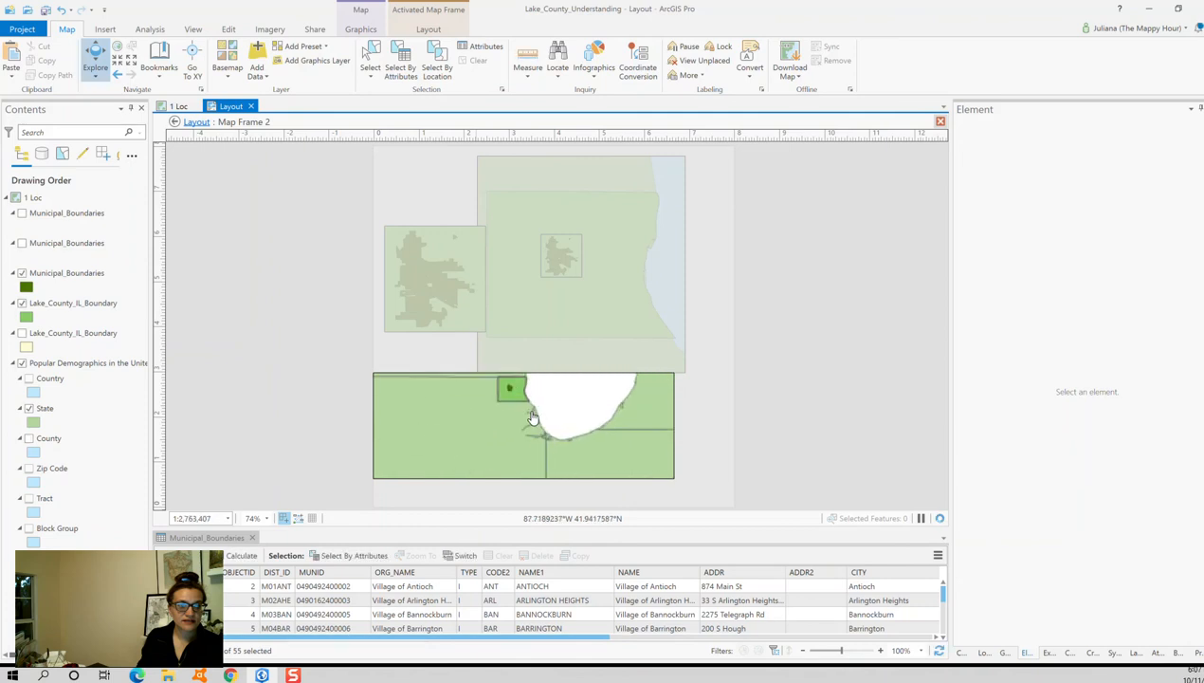
{"action": "left_click_drag", "start_coordinate": [548, 430], "coordinate": [565, 433]}
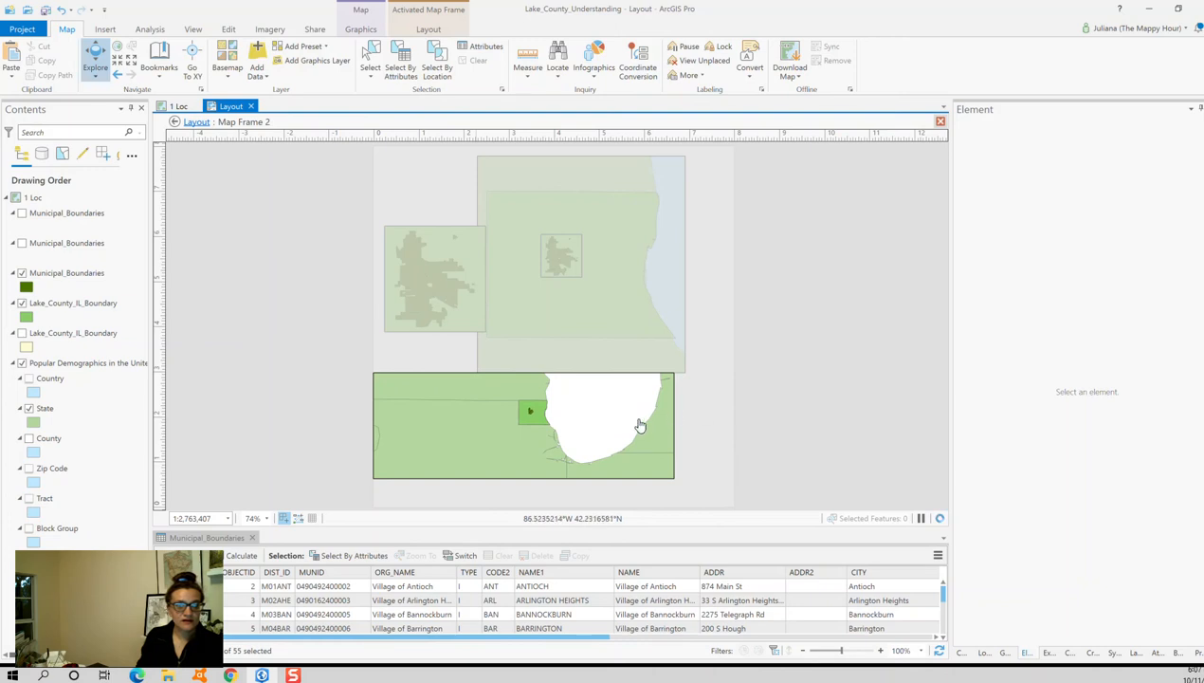
{"action": "scroll", "coordinate": [639, 427], "scroll_direction": "down", "scroll_amount": 1}
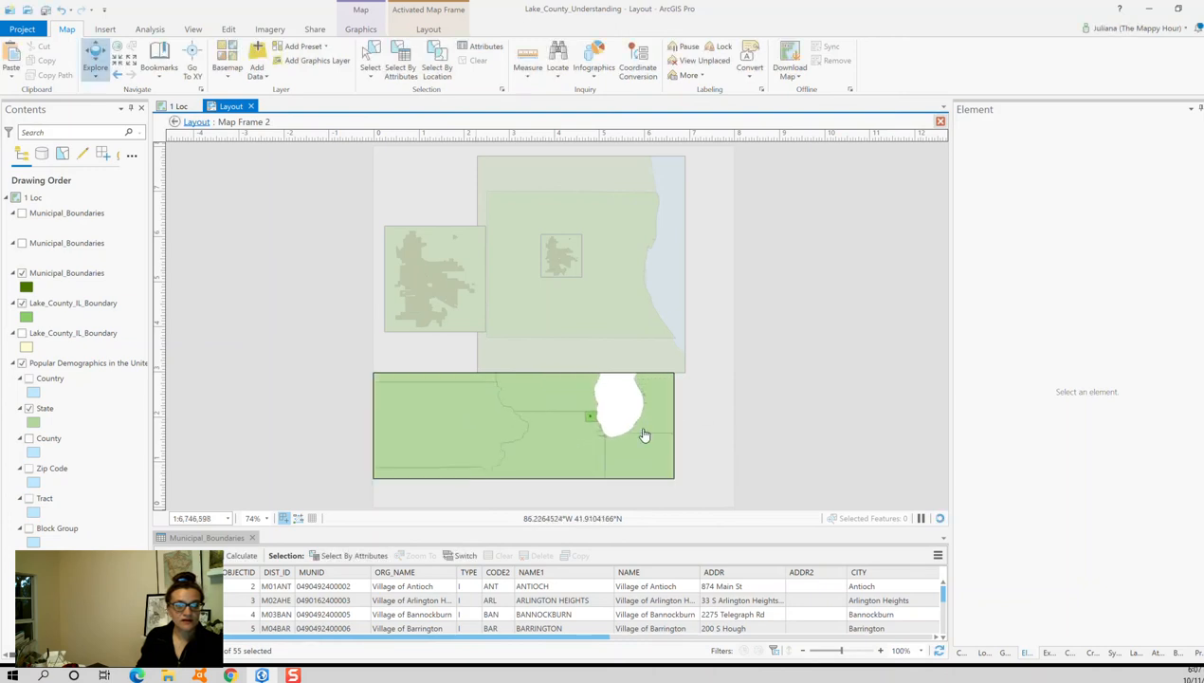
{"action": "scroll", "coordinate": [645, 435], "scroll_direction": "down", "scroll_amount": 1}
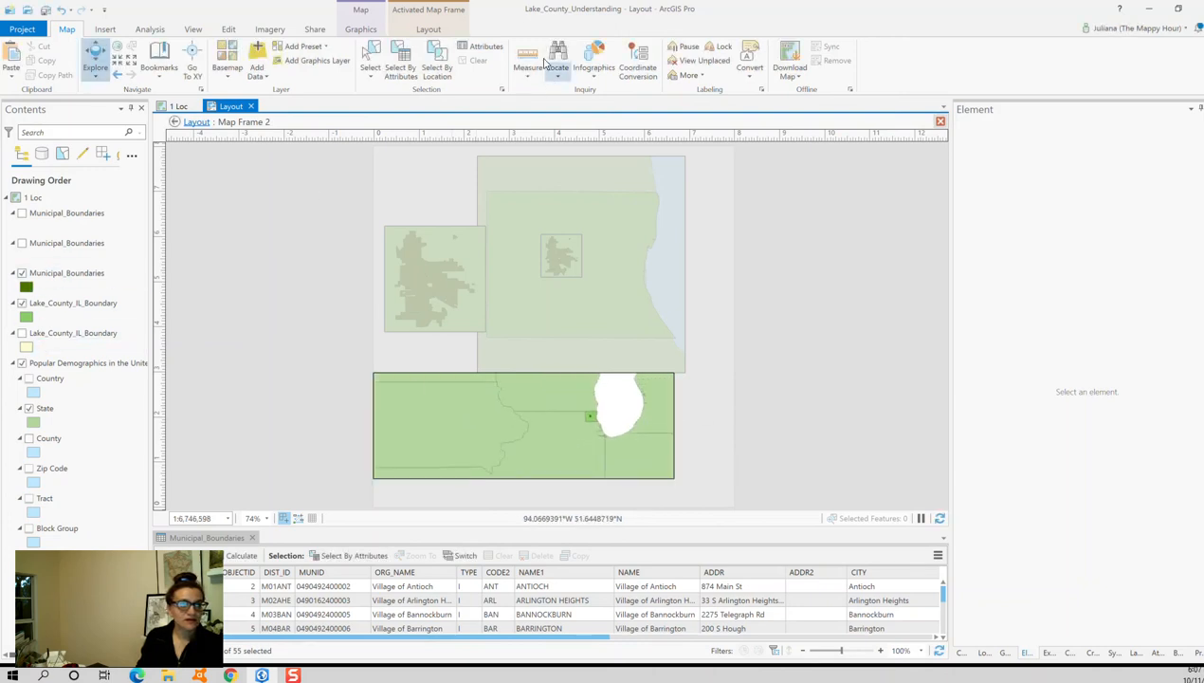
{"action": "left_click", "coordinate": [428, 29]}
{"action": "left_click", "coordinate": [86, 61]}
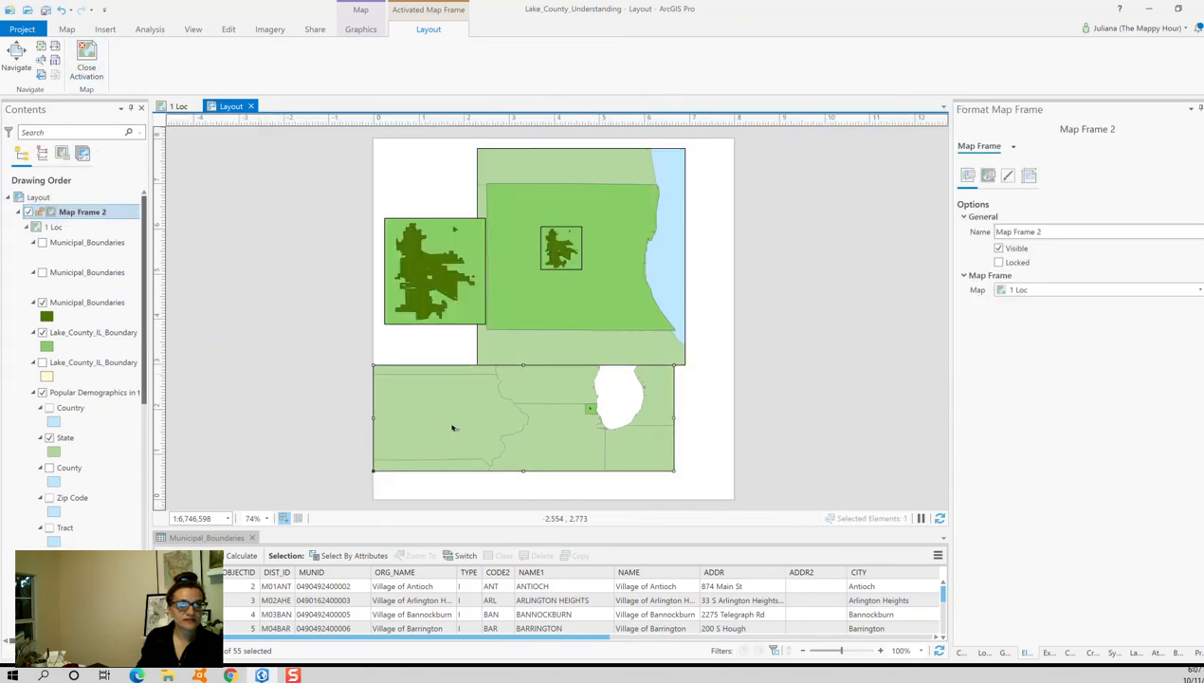
- Move Map Frame 2 to about 0.5 in from the page's left edge, leaving a gap of about 0.3 in under the county frame
{"action": "mouse_move", "coordinate": [549, 425]}
{"action": "left_mouse_down"}
{"action": "mouse_move", "coordinate": [571, 443]}
{"action": "mouse_move", "coordinate": [566, 434]}
{"action": "left_mouse_up"}
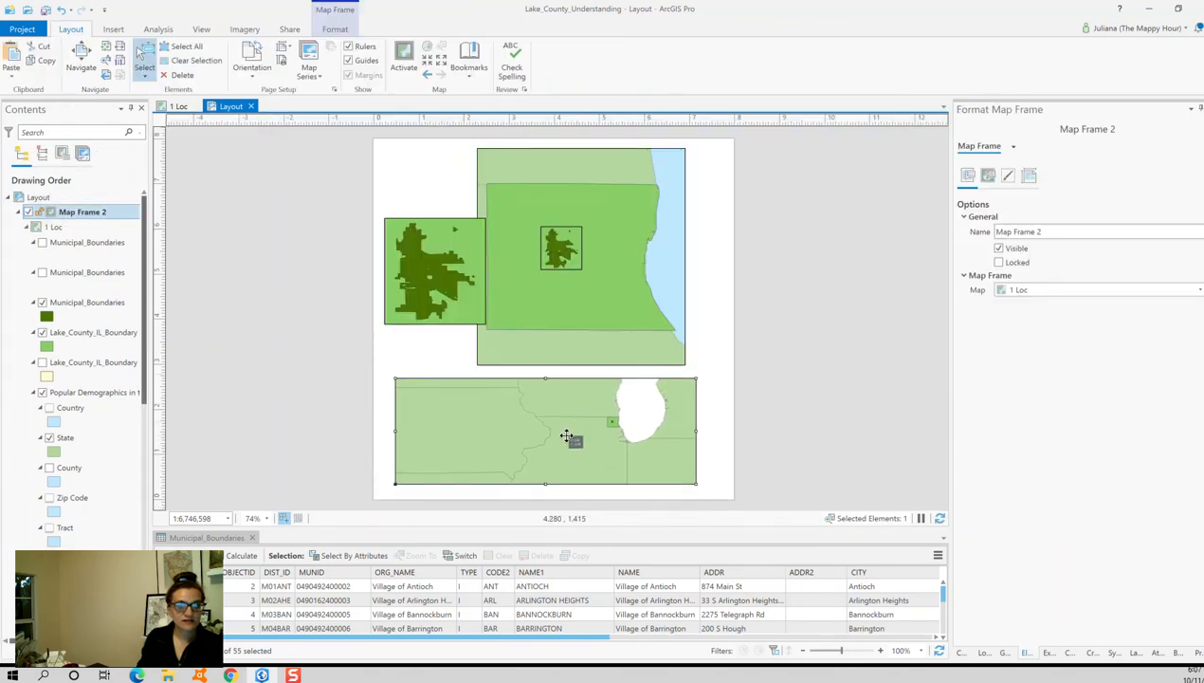
{"action": "left_click", "coordinate": [781, 353]}
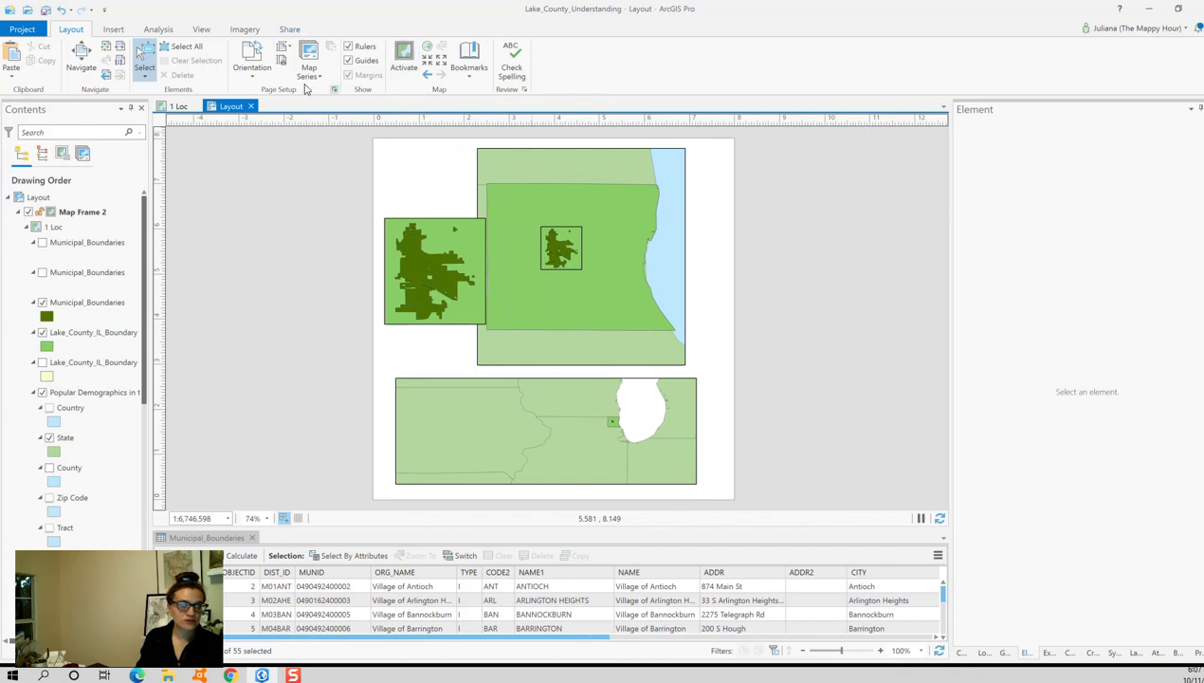
- Try an extent indicator of Map Frame 1 in Map Frame 2, and undo it
{"action": "right_click", "coordinate": [93, 213]}
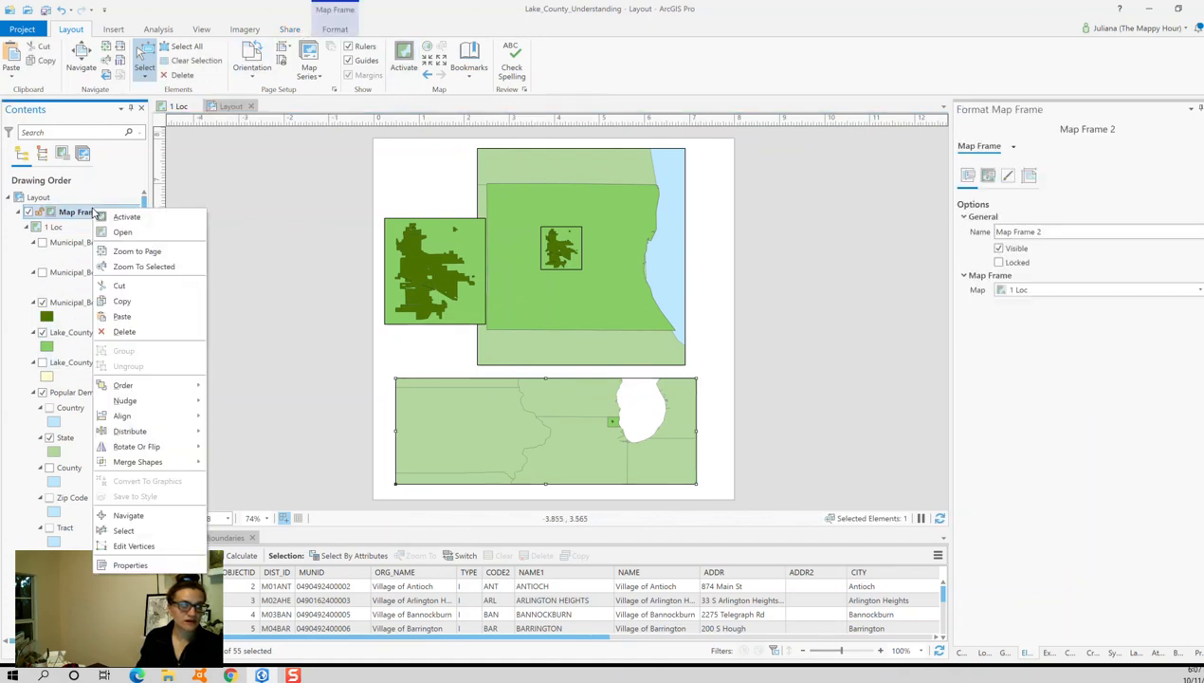
{"action": "left_click", "coordinate": [76, 213]}
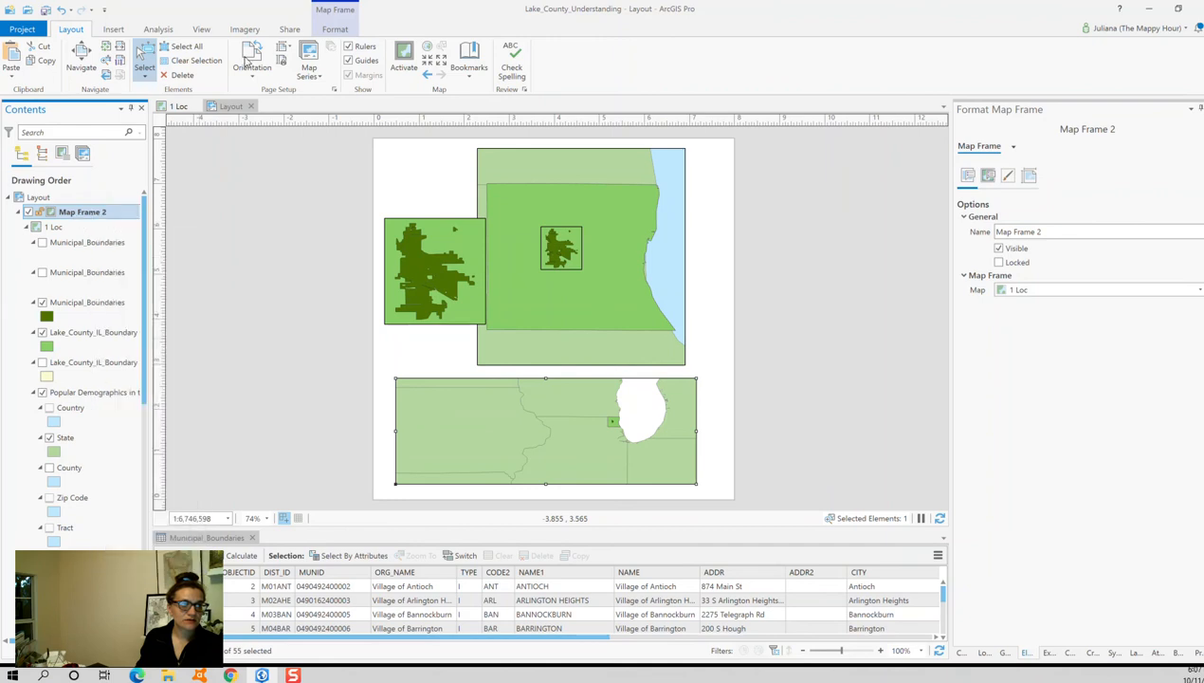
{"action": "left_click", "coordinate": [118, 30]}
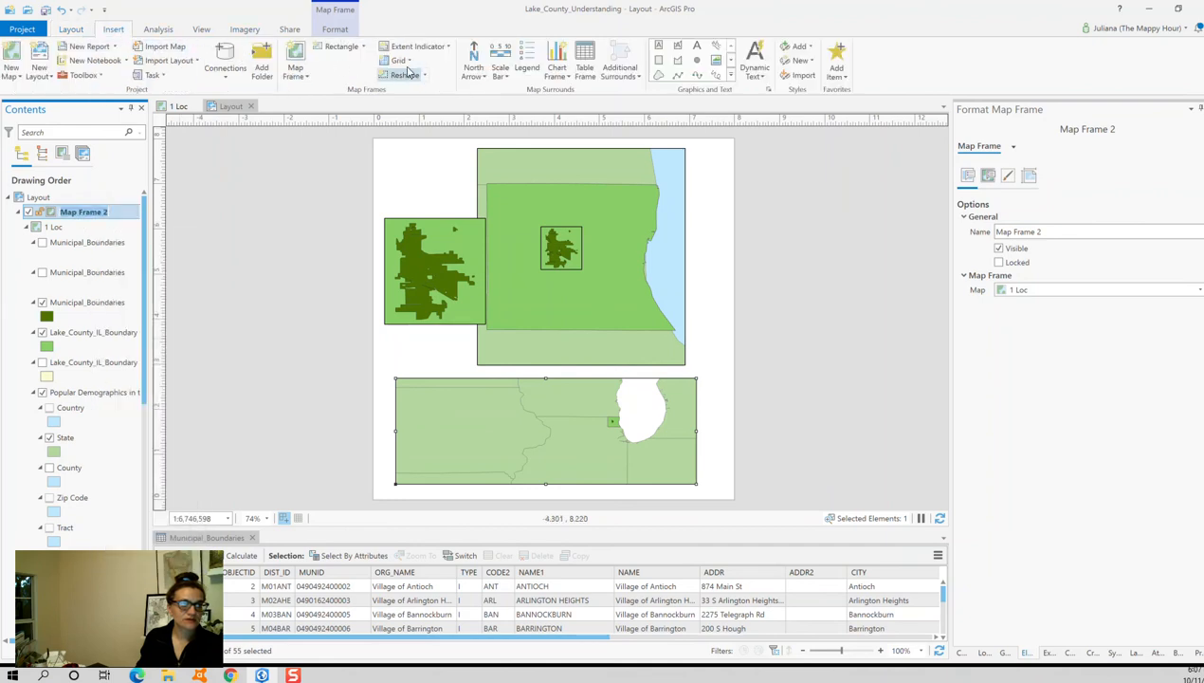
{"action": "left_click", "coordinate": [450, 48]}
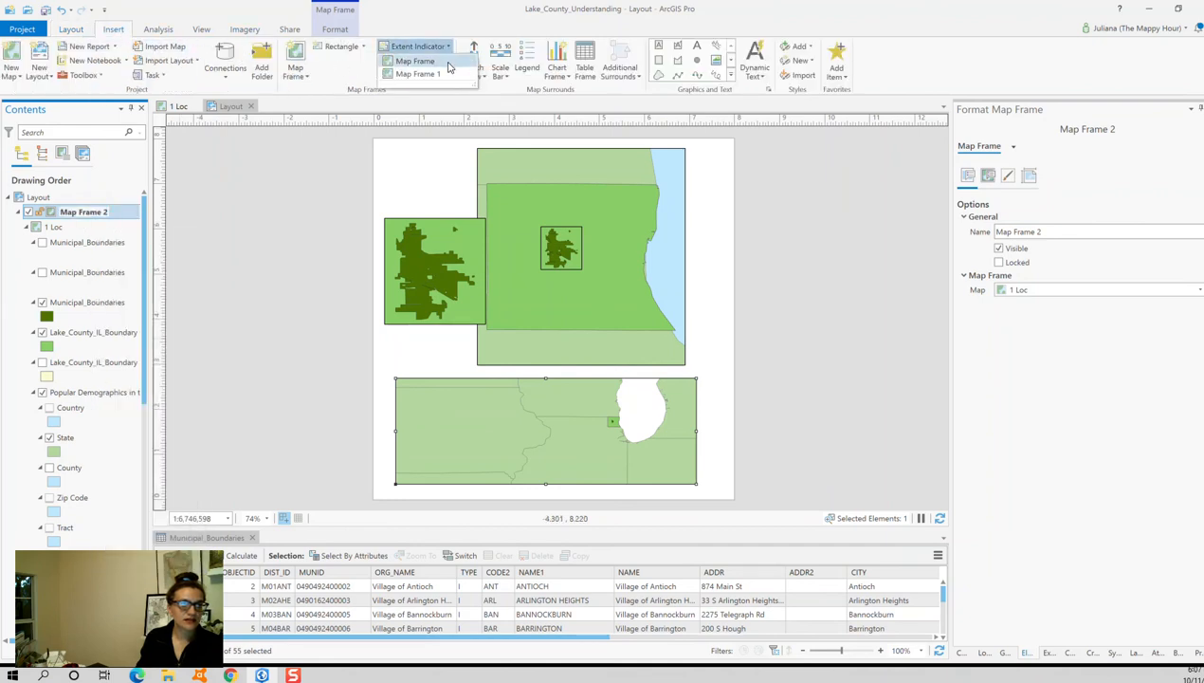
{"action": "left_click", "coordinate": [439, 74]}
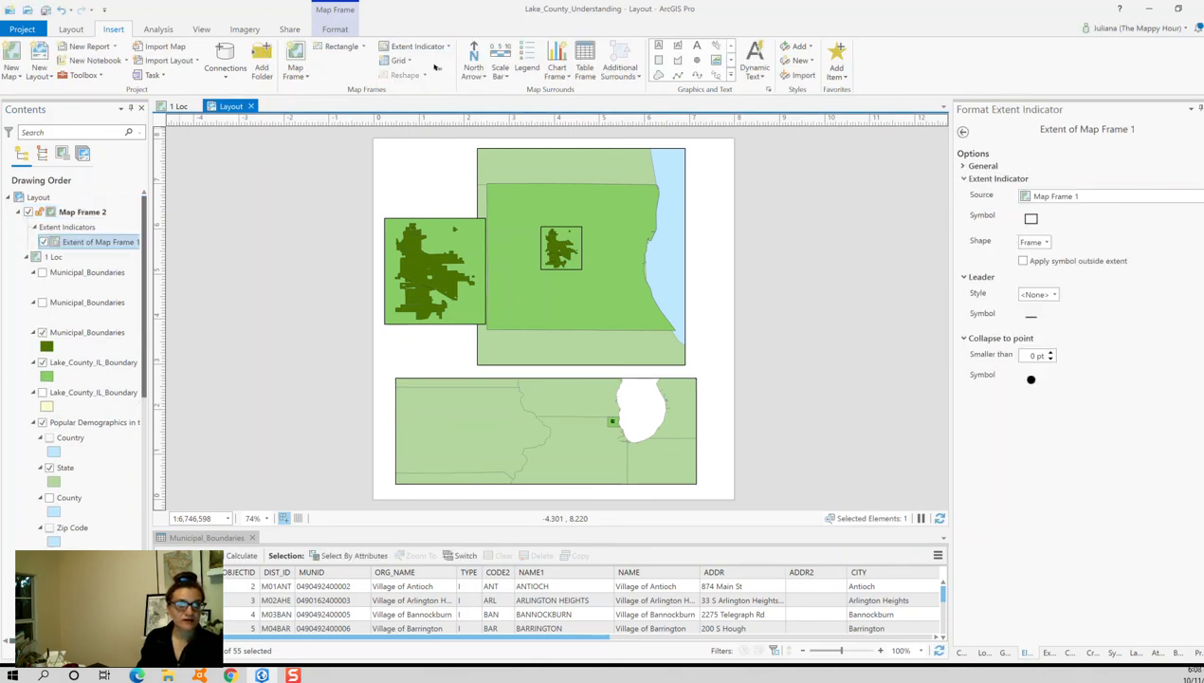
{"action": "key", "text": "ctrl+z"}
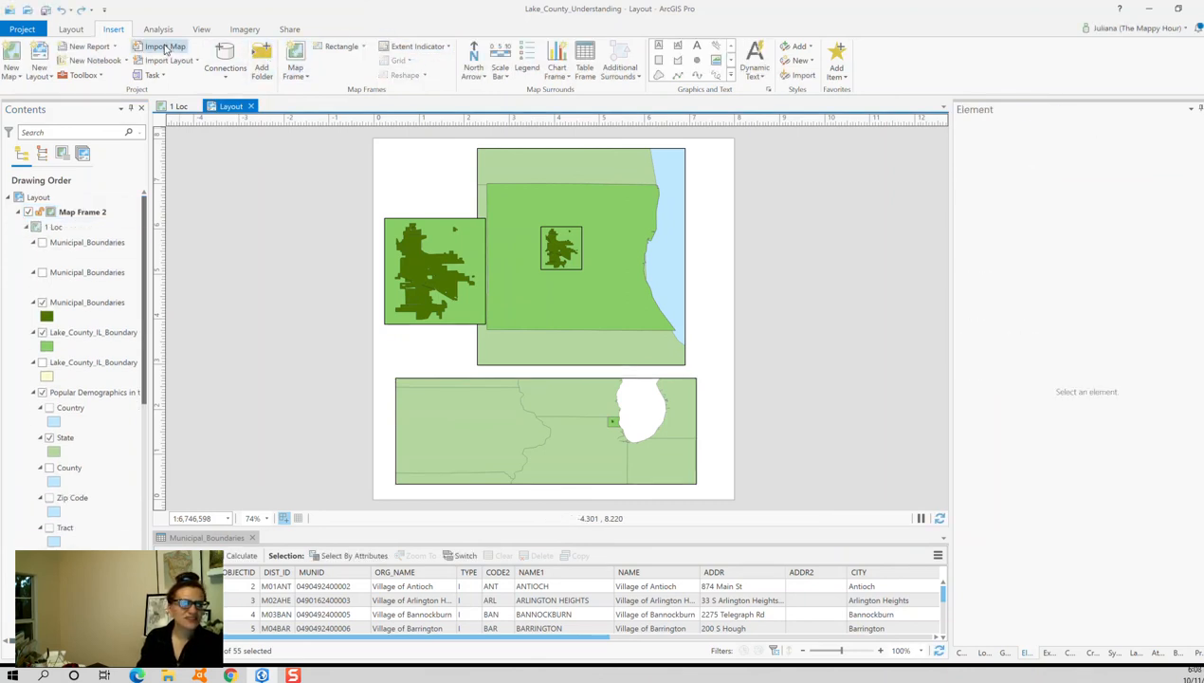
- Add an extent indicator of the county frame, Map Frame, to Map Frame 2
{"action": "left_click", "coordinate": [429, 46]}
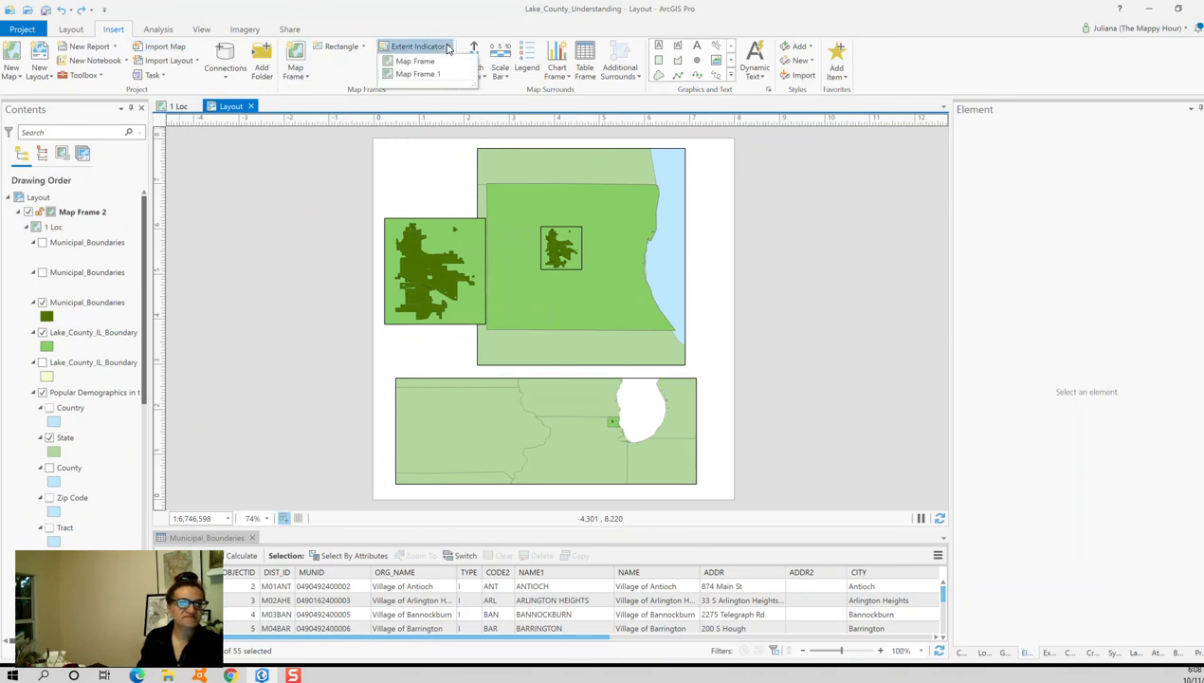
{"action": "left_click", "coordinate": [442, 63]}
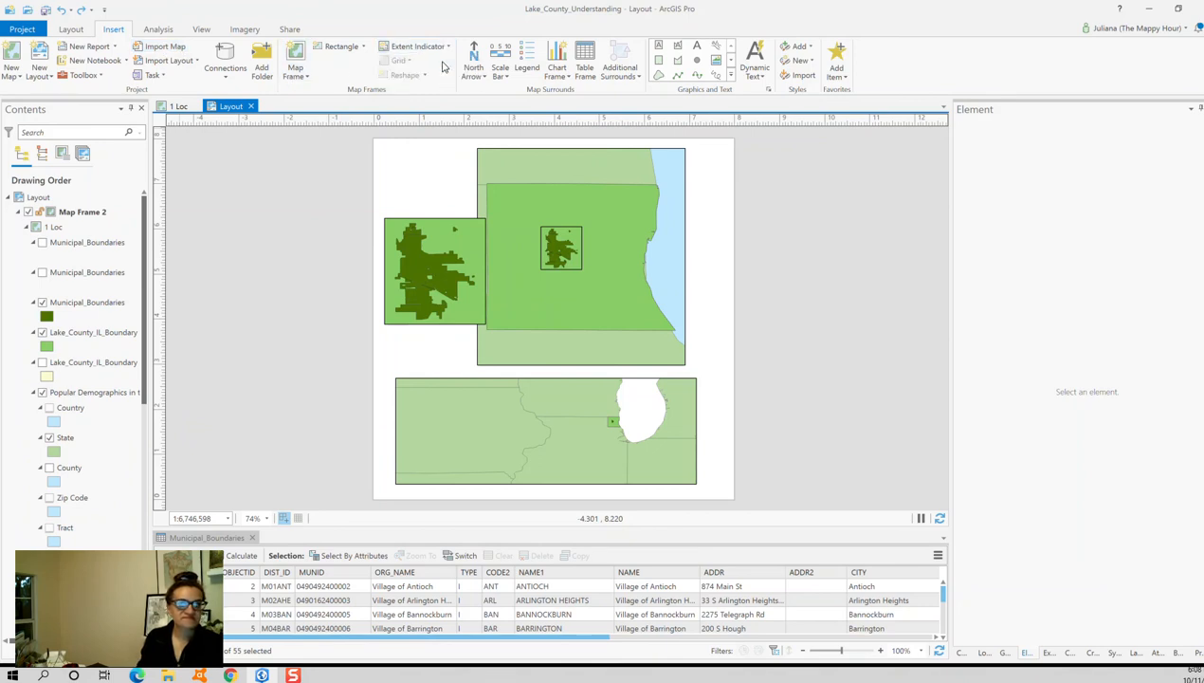
{"action": "left_click", "coordinate": [254, 323]}
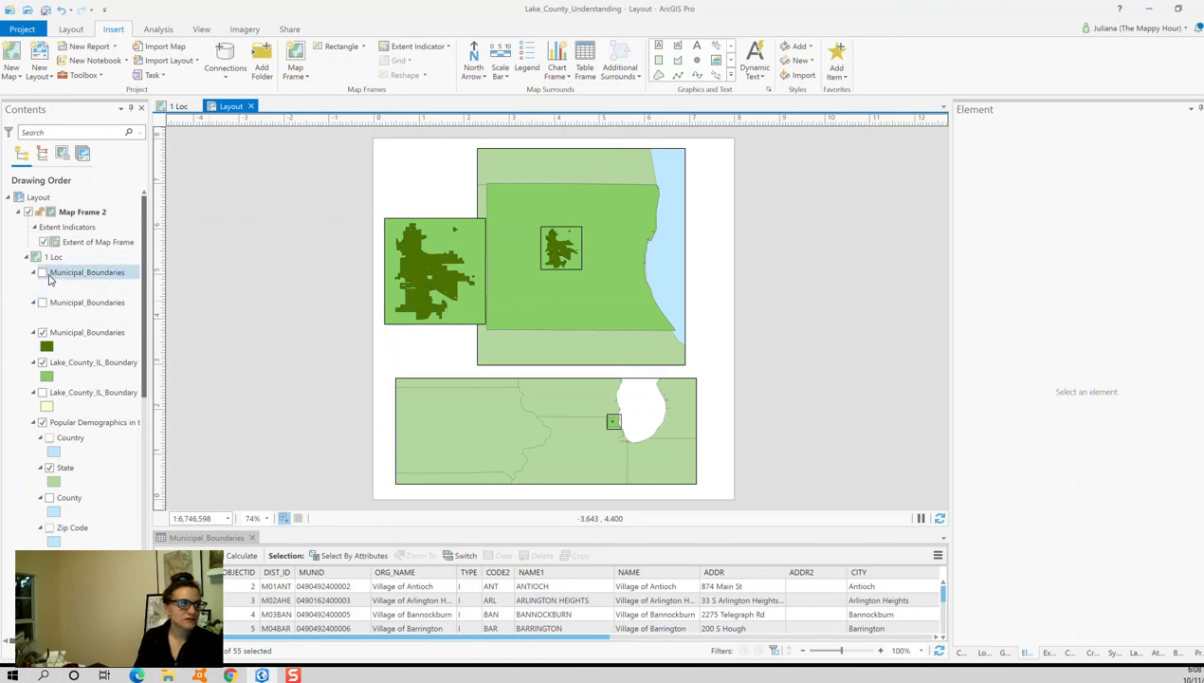
- Hide the dark green Municipal_Boundaries layer and show it again
{"action": "left_click", "coordinate": [42, 332]}
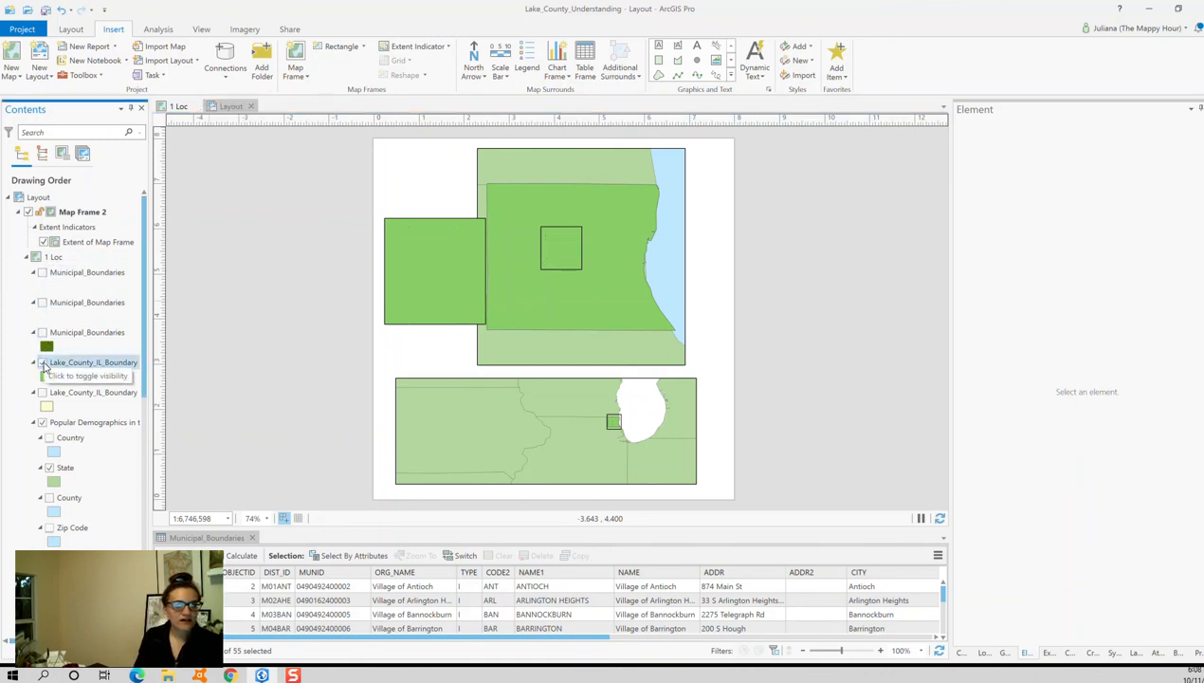
{"action": "left_click", "coordinate": [42, 332]}
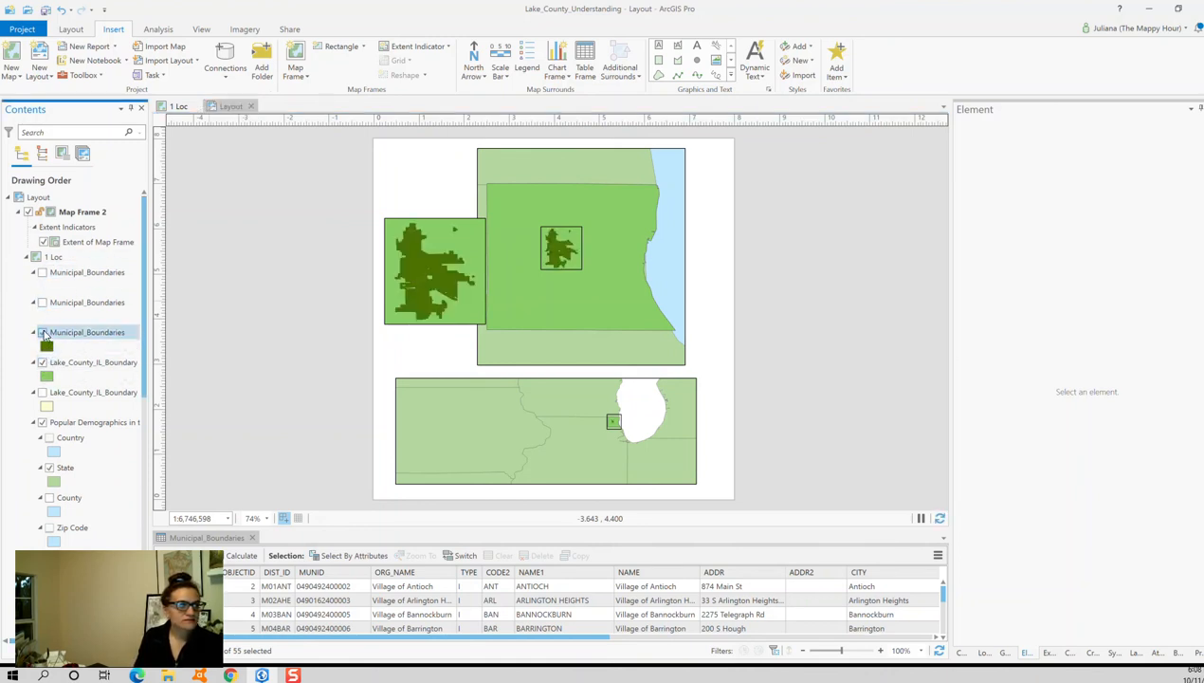
{"action": "left_click", "coordinate": [233, 295]}
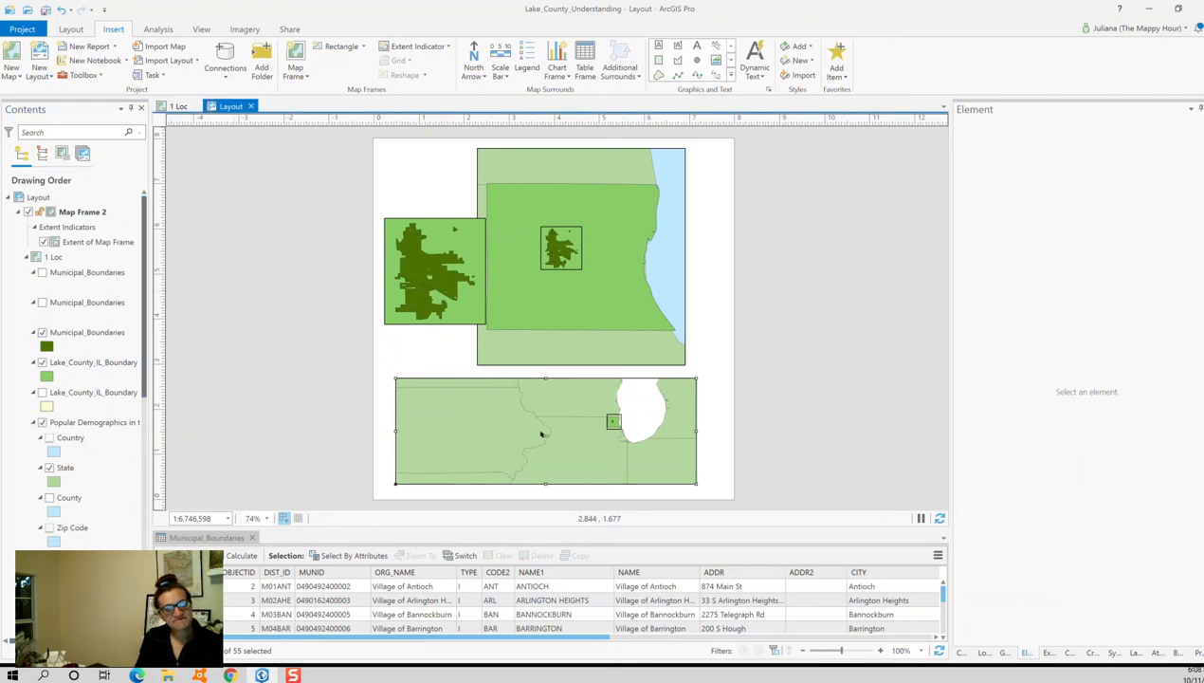
- Nudge Map Frame 2 to about 0.4 in from the page's left edge
{"action": "left_click_drag", "start_coordinate": [542, 434], "coordinate": [538, 433]}
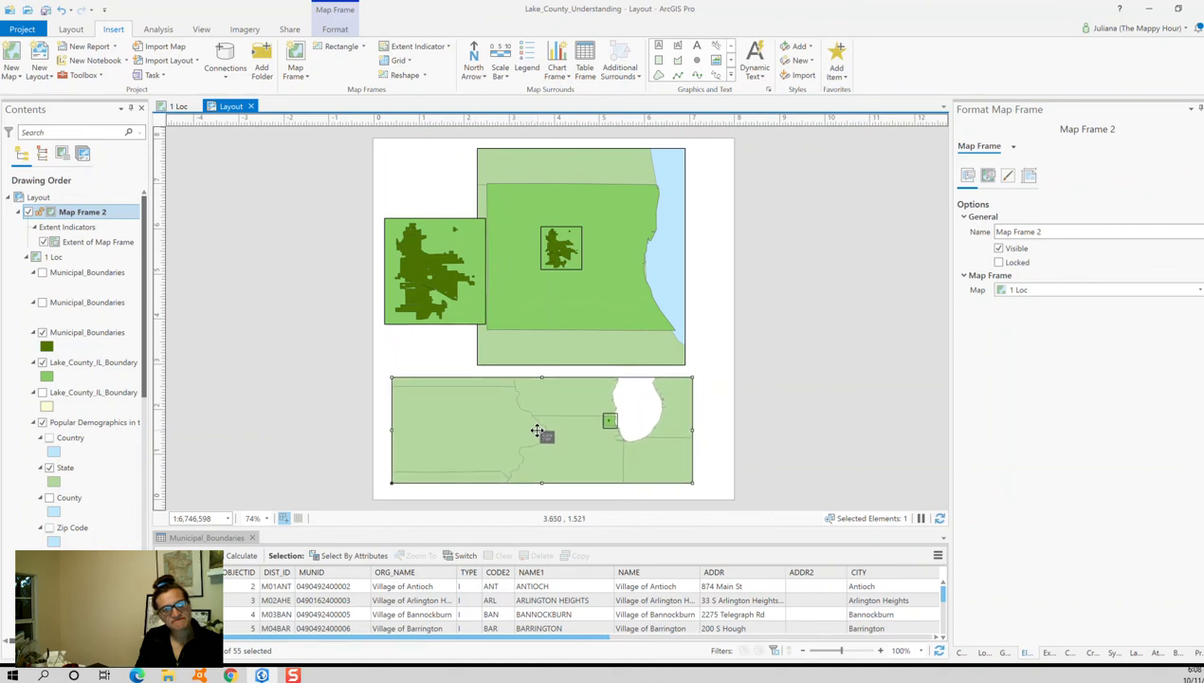
{"action": "left_click", "coordinate": [322, 400]}
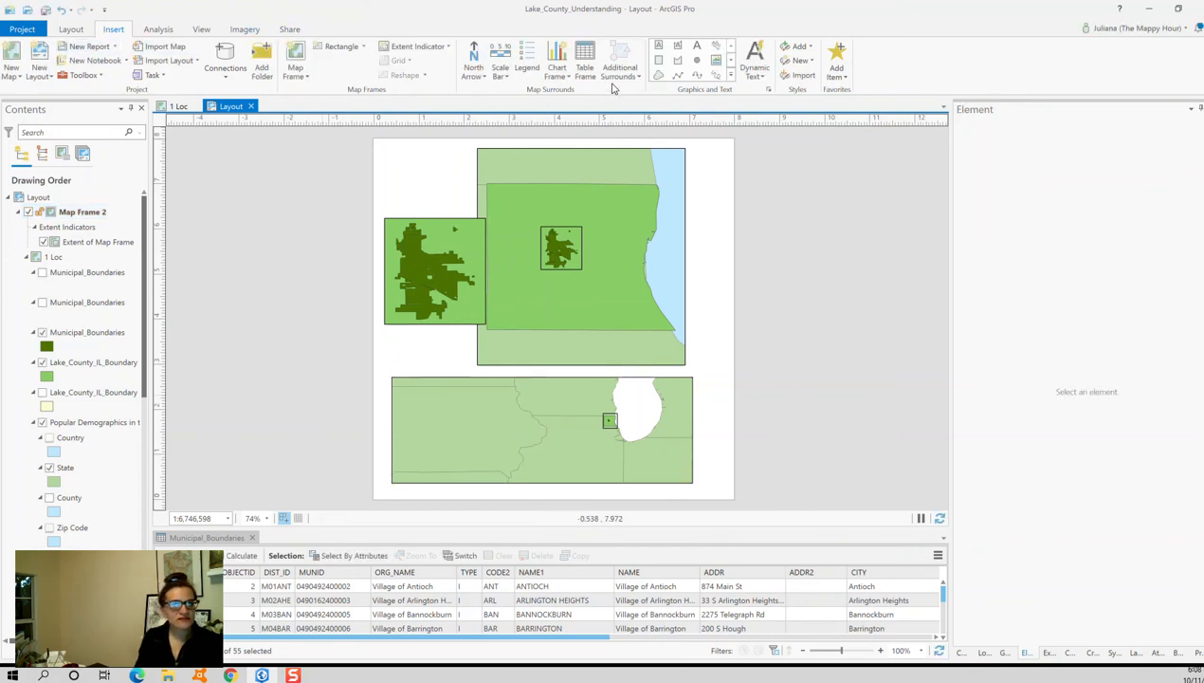
- Draw a line from Map Frame 1's upper-right corner to the upper-left corner of the extent indicator in the county frame
{"action": "left_click", "coordinate": [732, 76]}
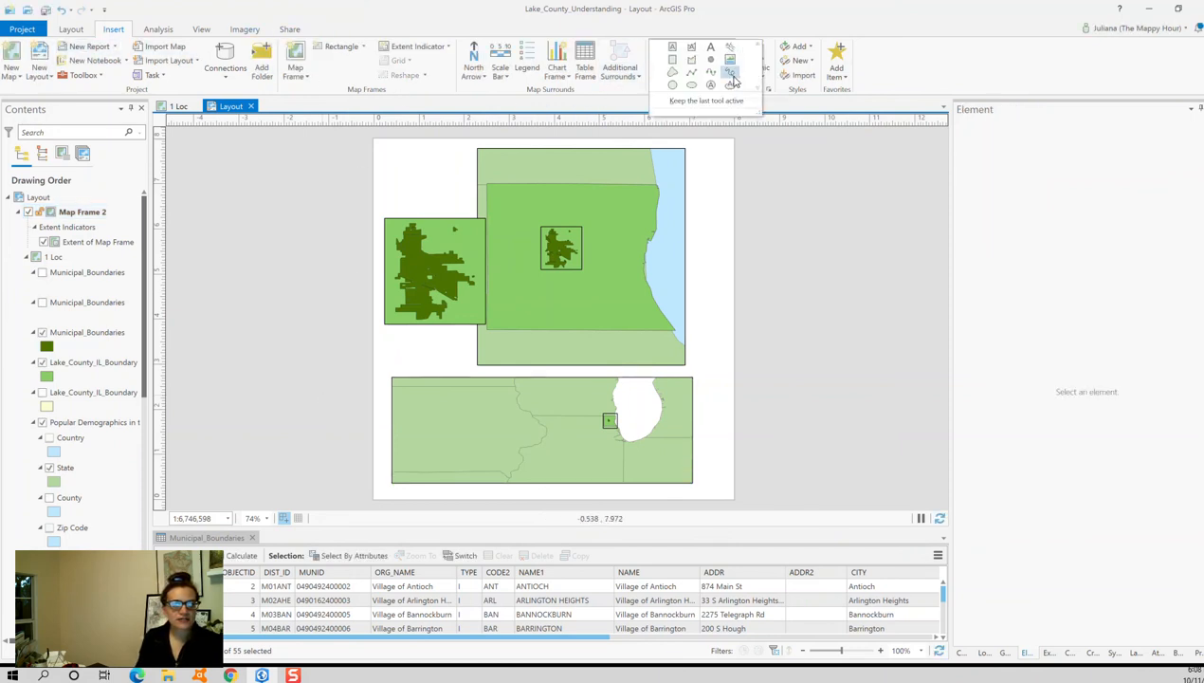
{"action": "left_click", "coordinate": [691, 74]}
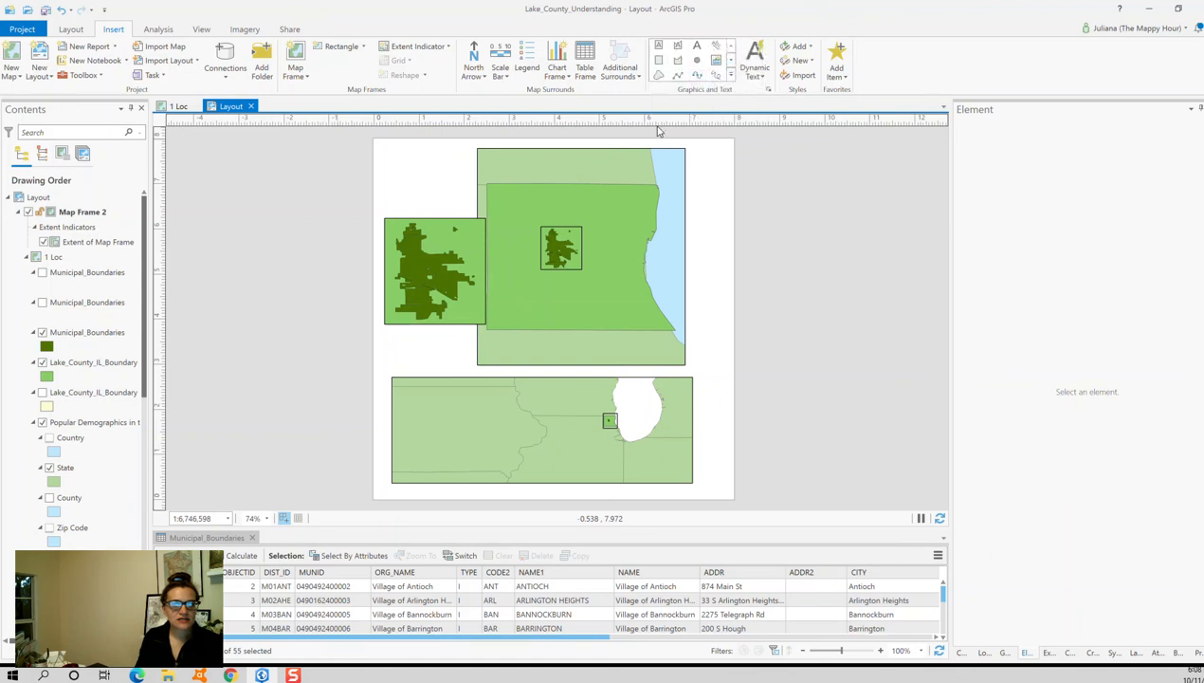
{"action": "left_click", "coordinate": [485, 218]}
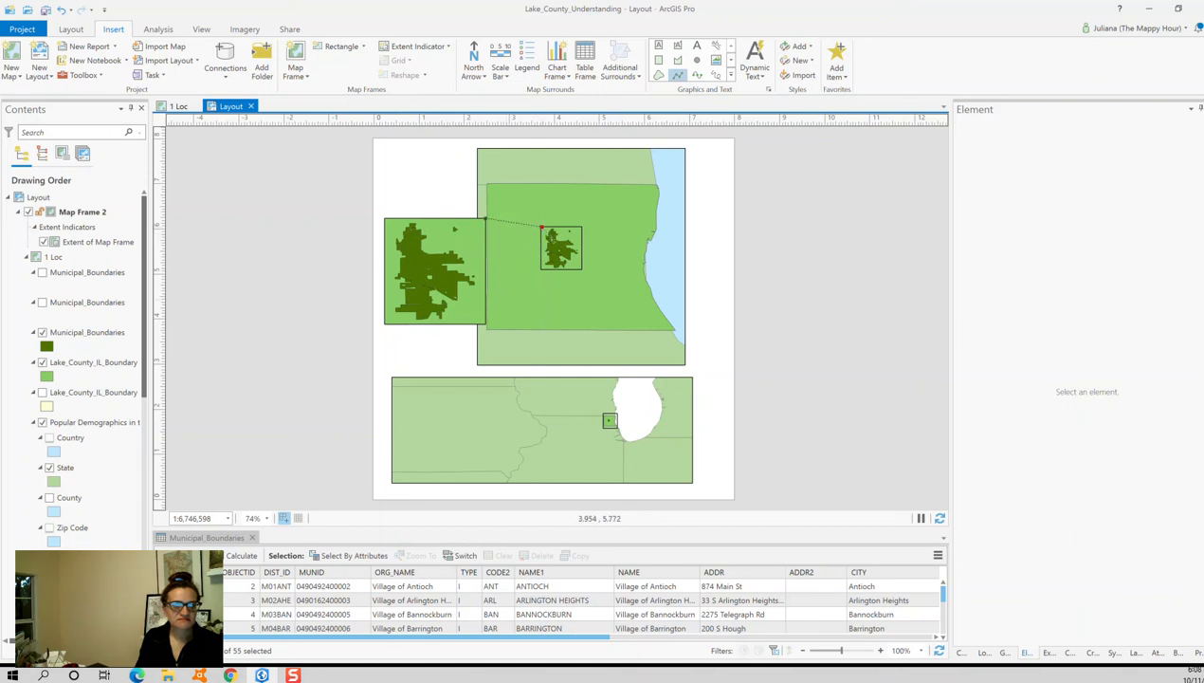
{"action": "double_click", "coordinate": [542, 228]}
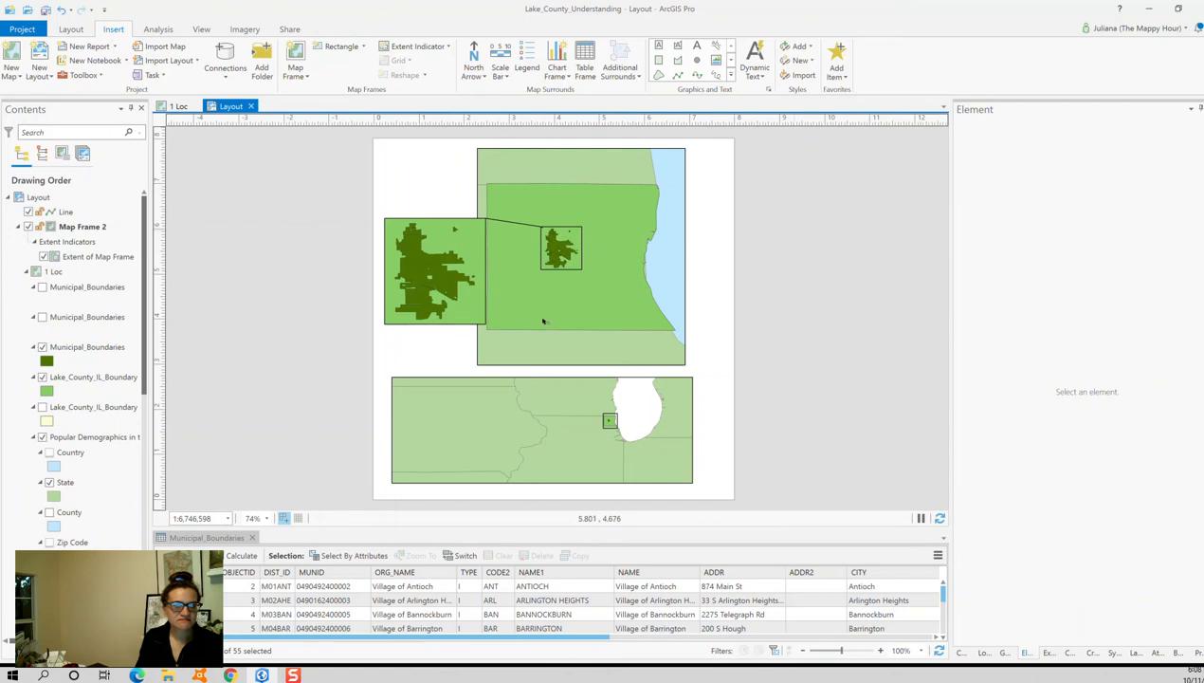
- Try a line from Map Frame 1's lower-right corner to the county frame's extent indicator, and undo it
{"action": "left_click", "coordinate": [485, 324]}
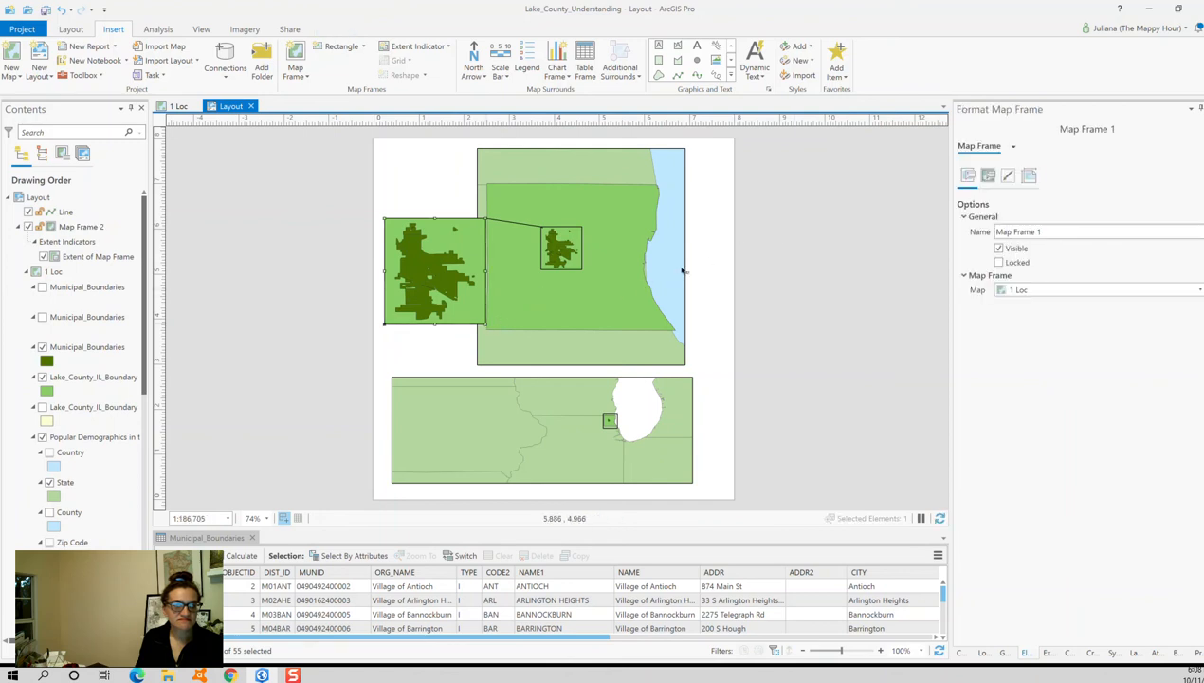
{"action": "left_click", "coordinate": [677, 75]}
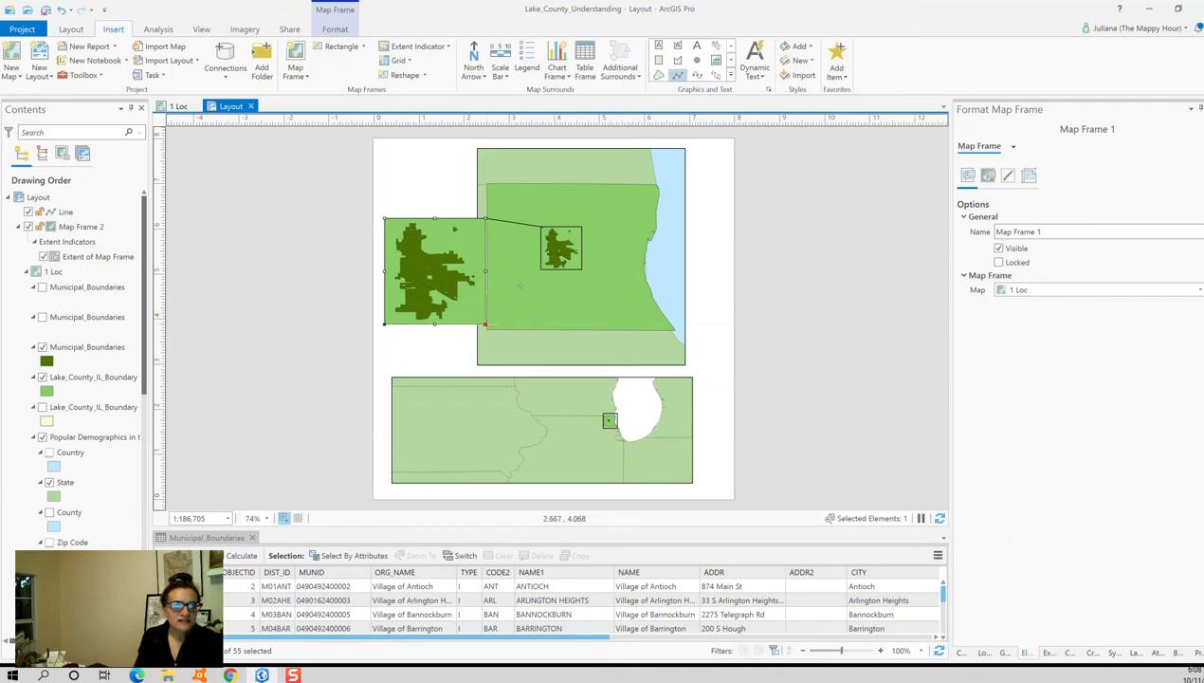
{"action": "left_click", "coordinate": [484, 323]}
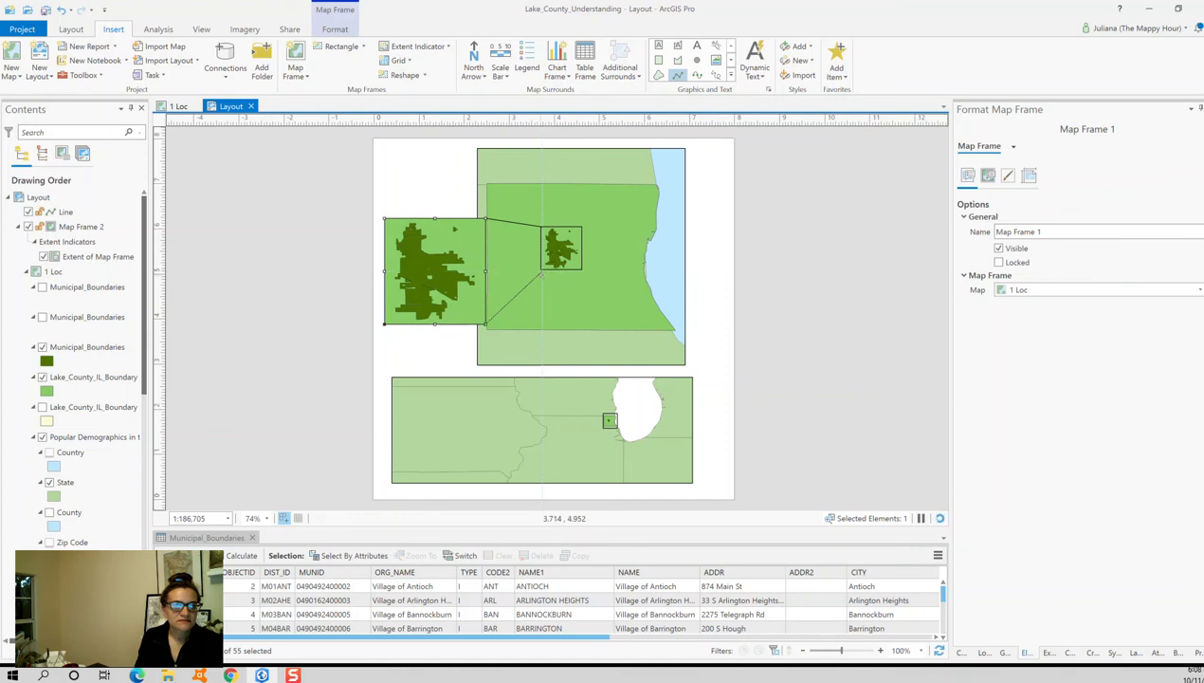
{"action": "double_click", "coordinate": [542, 273]}
{"action": "left_click", "coordinate": [812, 264]}
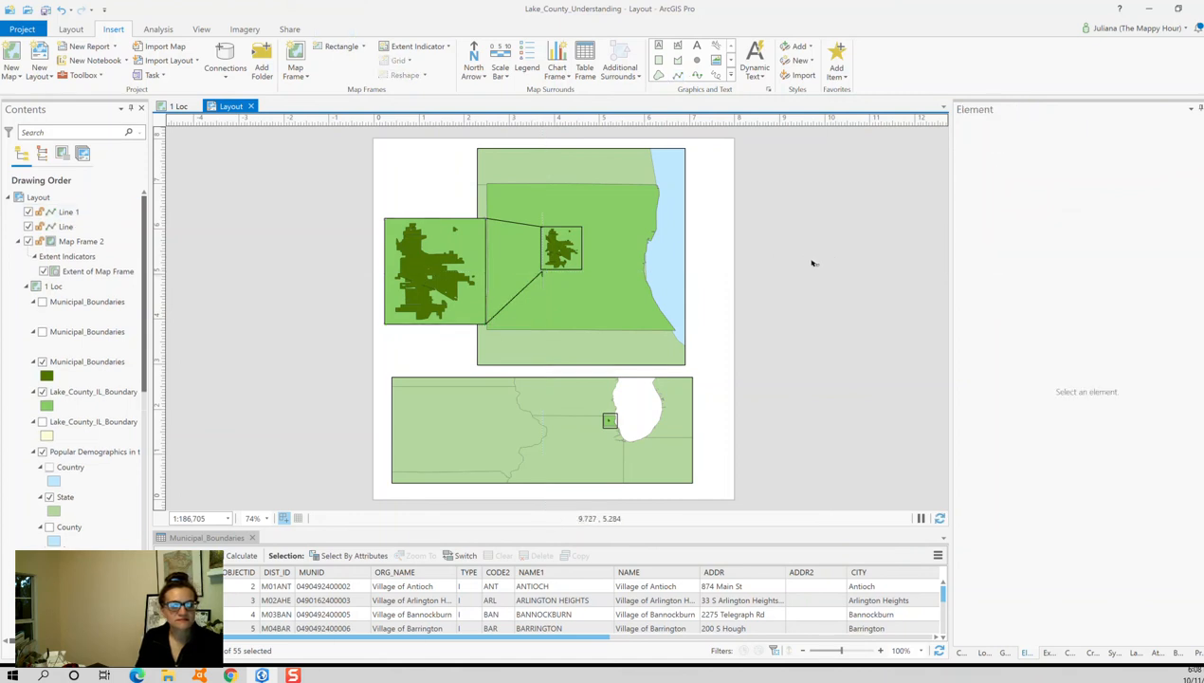
{"action": "key", "text": "ctrl+z"}
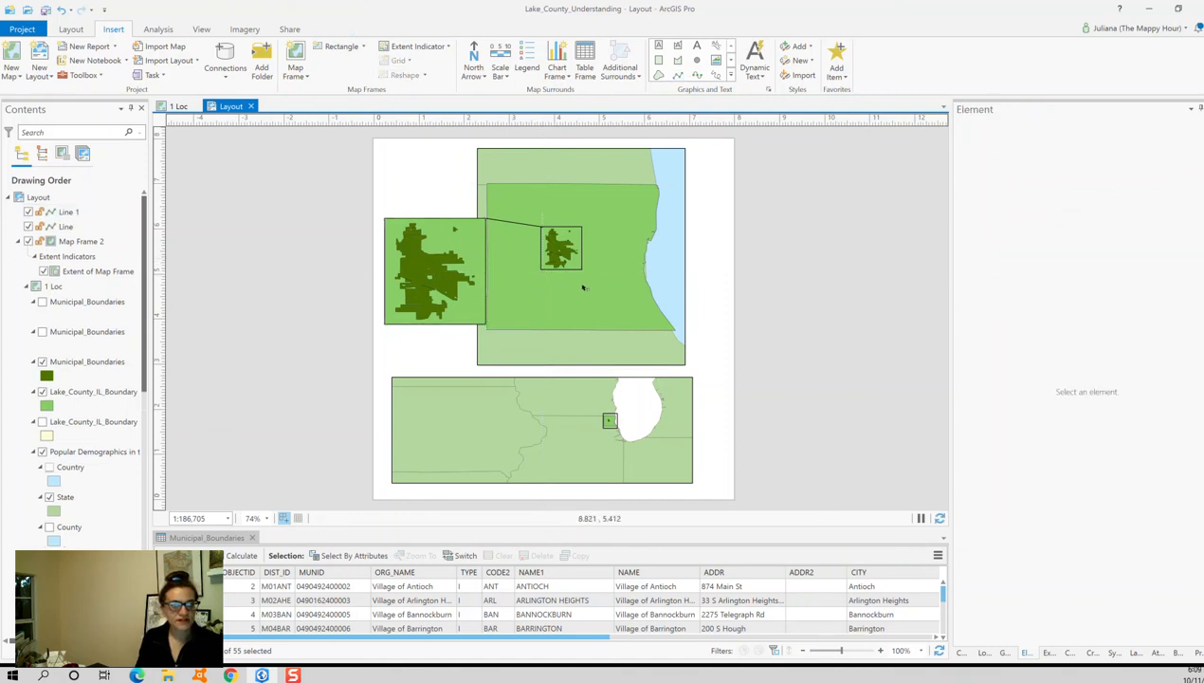
- Draw a line from Map Frame 1's lower-right corner to the lower-left corner of the extent indicator in the county frame
{"action": "left_click", "coordinate": [679, 76]}
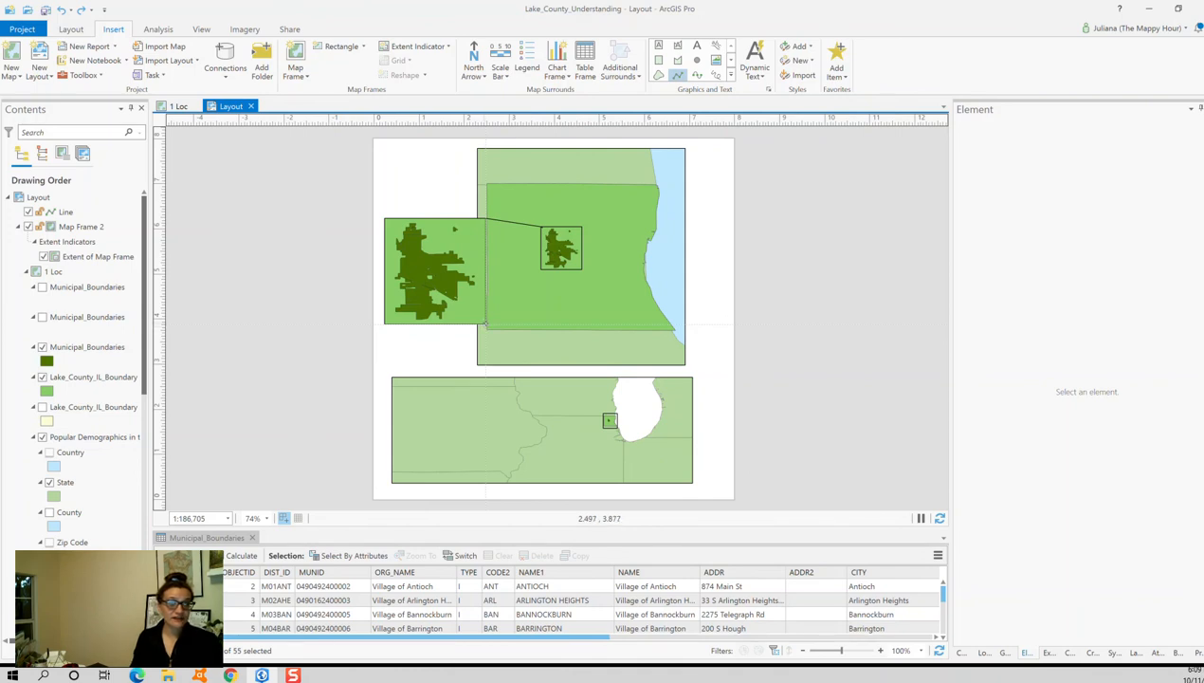
{"action": "left_click", "coordinate": [484, 324]}
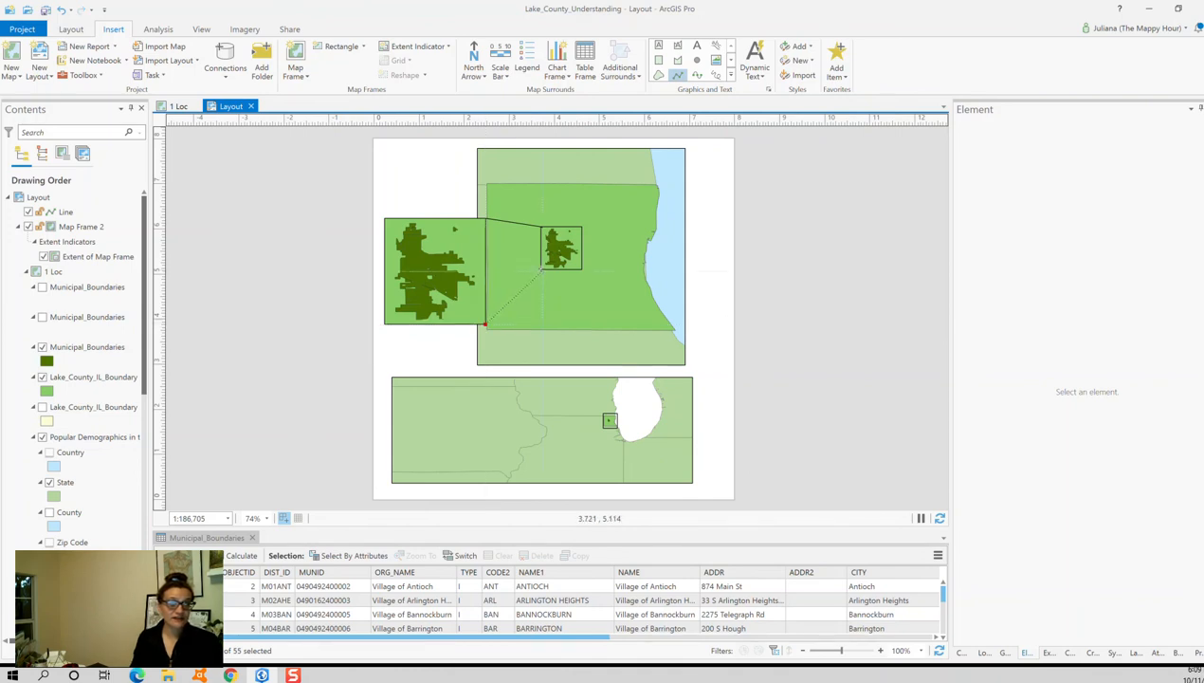
{"action": "left_click", "coordinate": [543, 272]}
{"action": "double_click", "coordinate": [542, 272]}
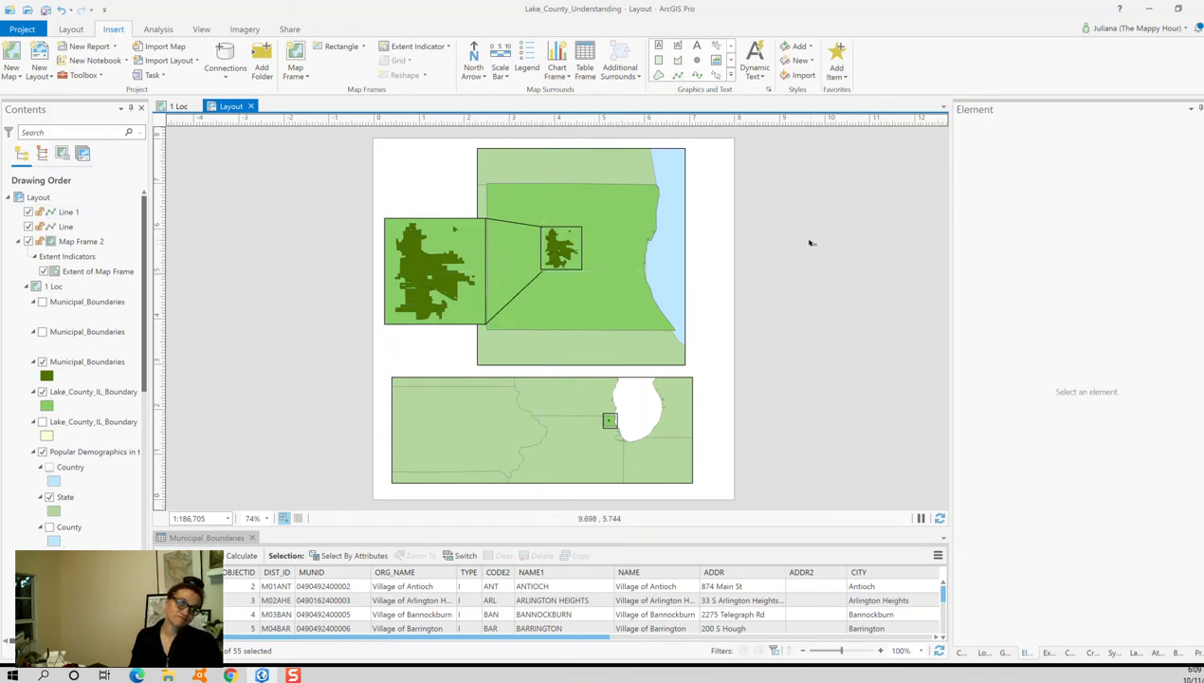
- Move Map Frame 1 up about 0.3 in and delete the upper line that linked it to the extent indicator
{"action": "left_click", "coordinate": [432, 293]}
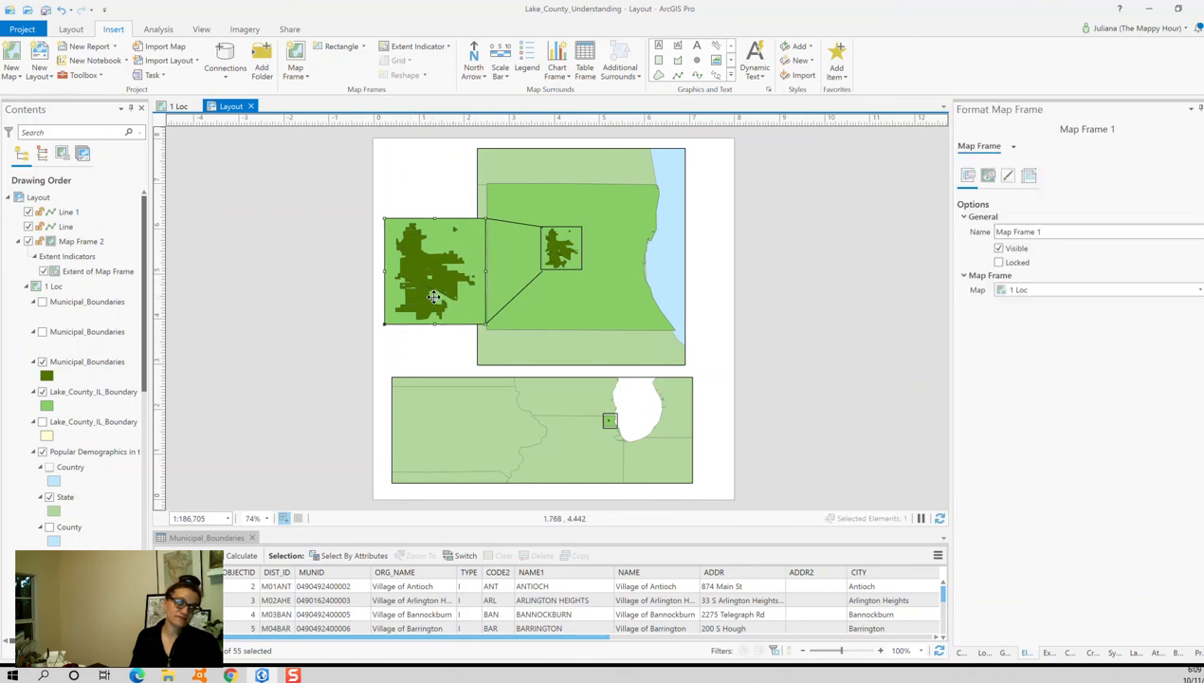
{"action": "left_click_drag", "start_coordinate": [432, 293], "coordinate": [435, 278]}
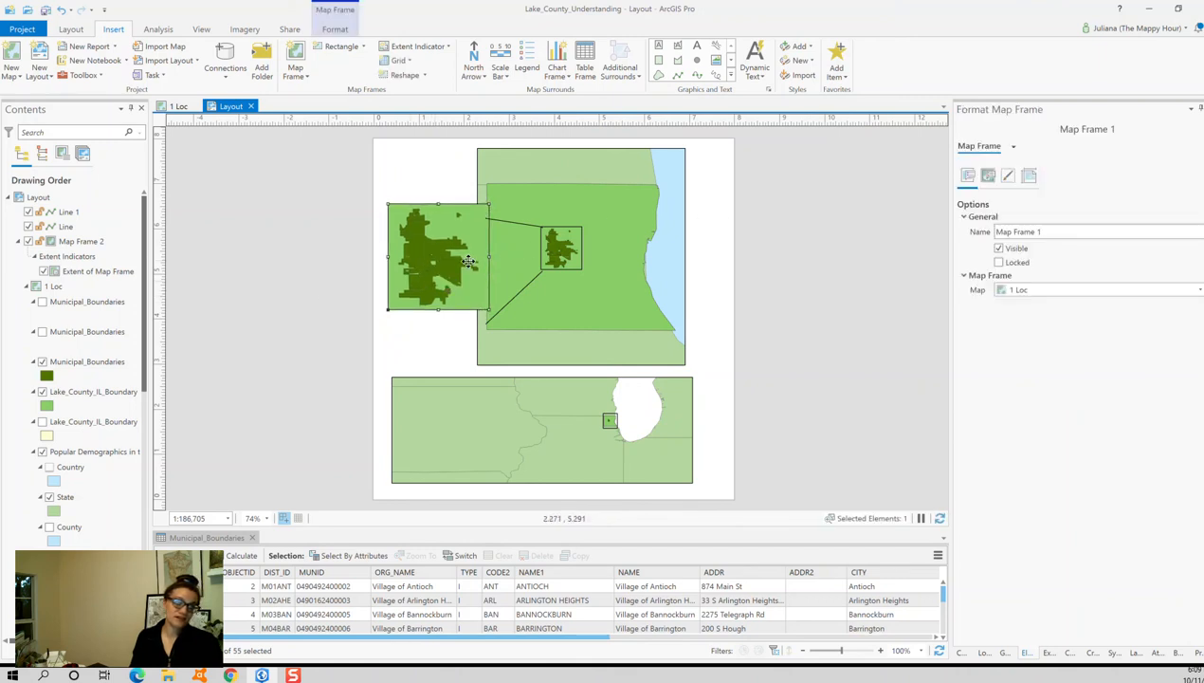
{"action": "left_click", "coordinate": [513, 224]}
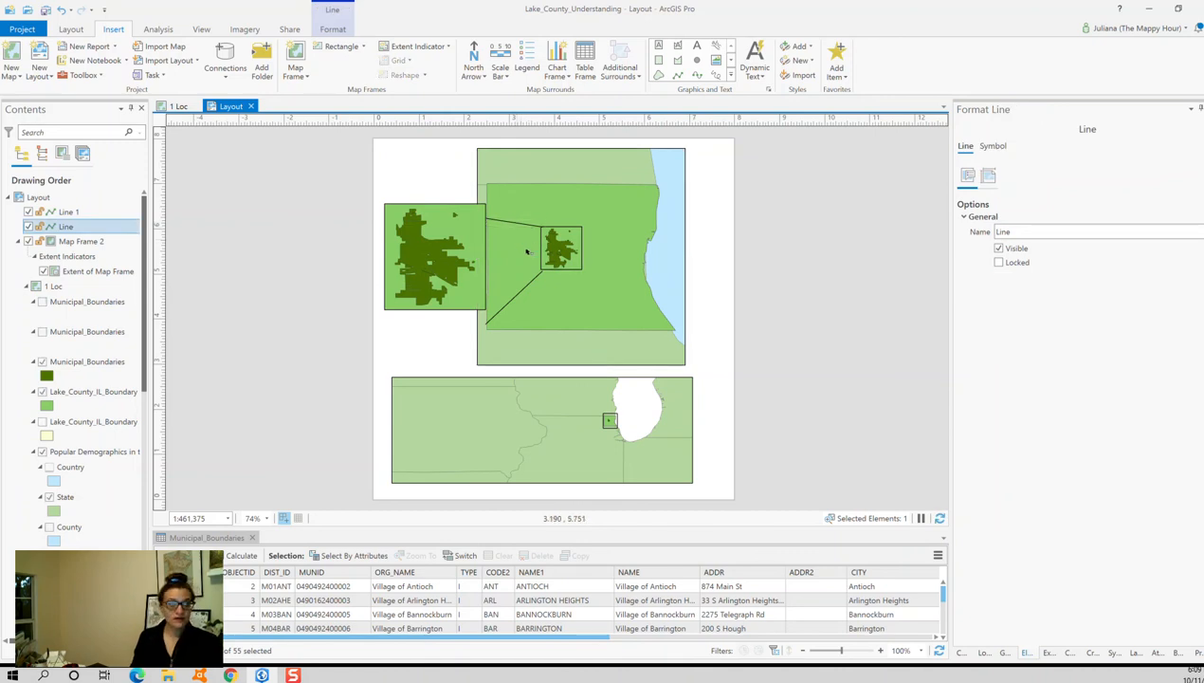
{"action": "key", "text": "Delete"}
- Adjust the lower connecting line so its outer end meets Map Frame 1's lower-right corner
{"action": "left_click", "coordinate": [495, 315]}
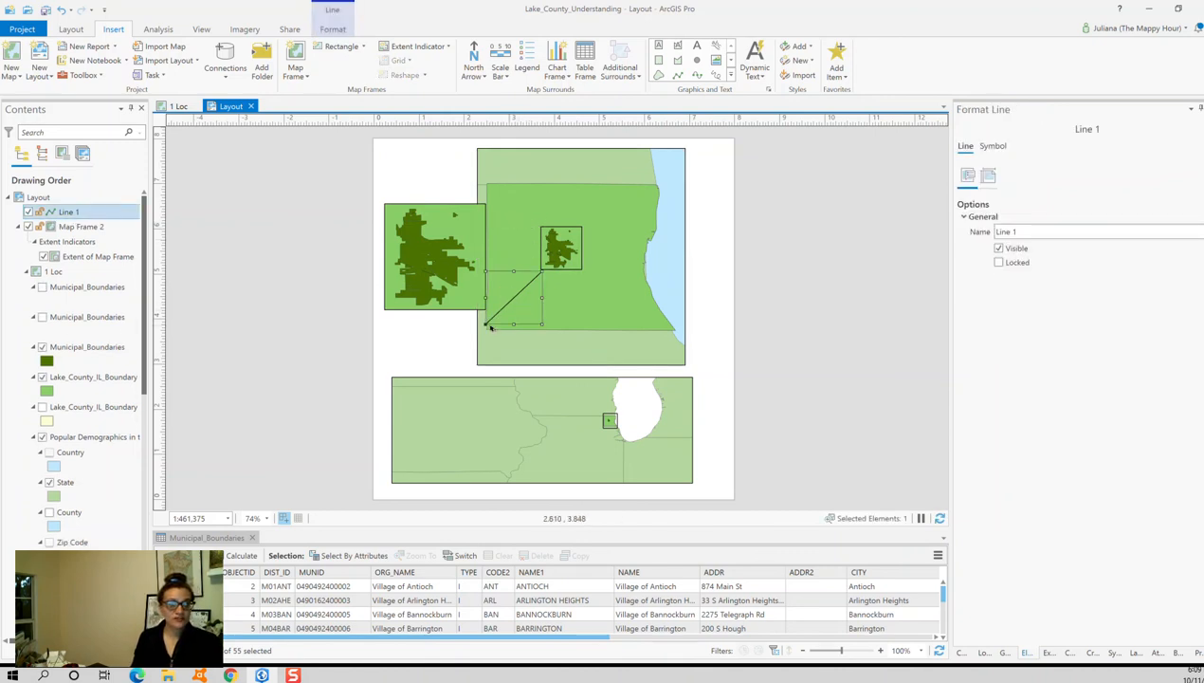
{"action": "left_click_drag", "start_coordinate": [486, 325], "coordinate": [486, 309]}
{"action": "left_click", "coordinate": [294, 355]}
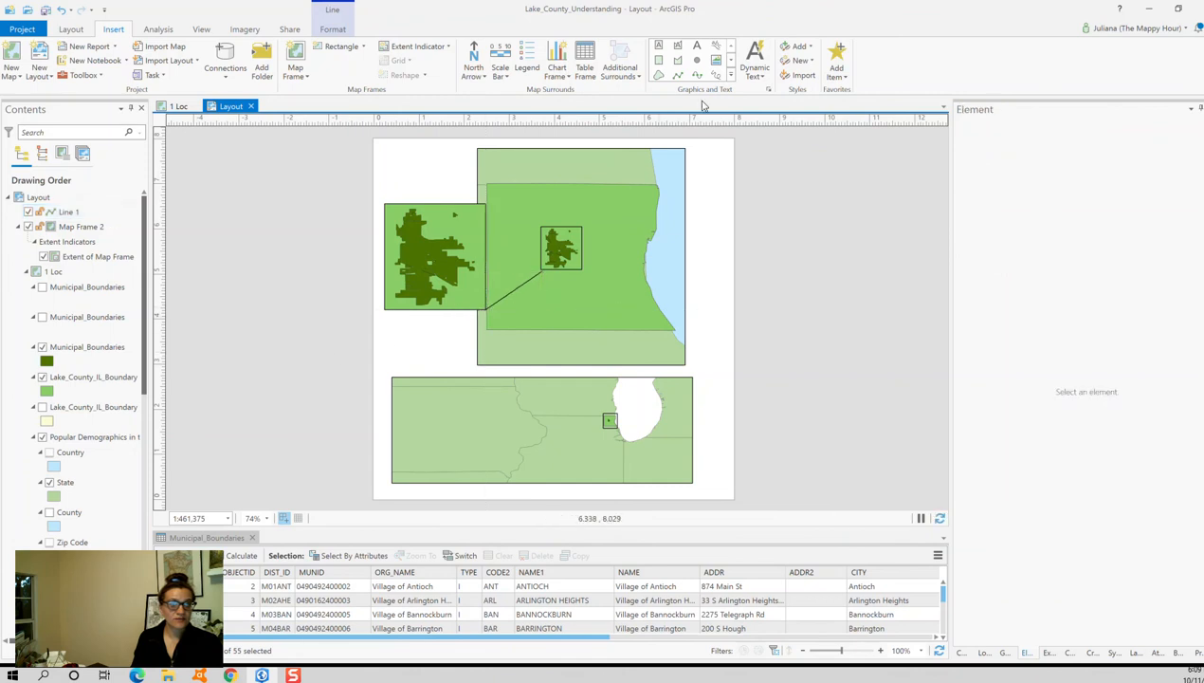
- Draw a line between the county frame's extent indicator, at its upper-left corner, and Map Frame 1's upper-right corner
{"action": "left_click", "coordinate": [678, 75]}
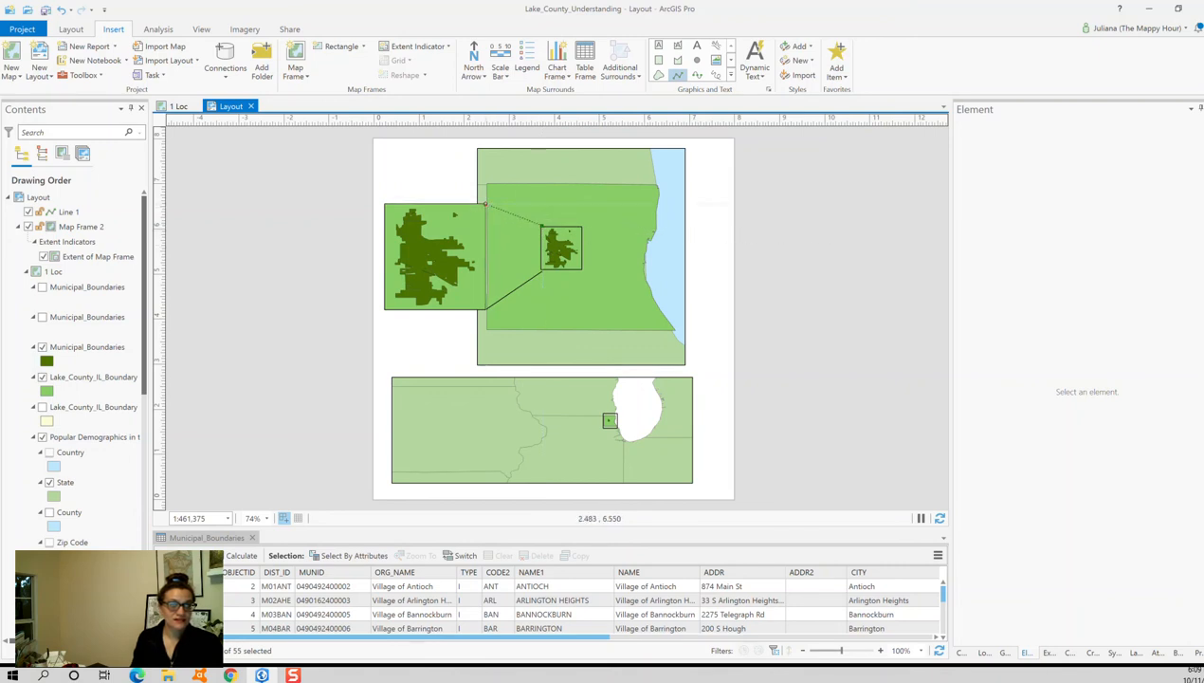
{"action": "double_click", "coordinate": [484, 203]}
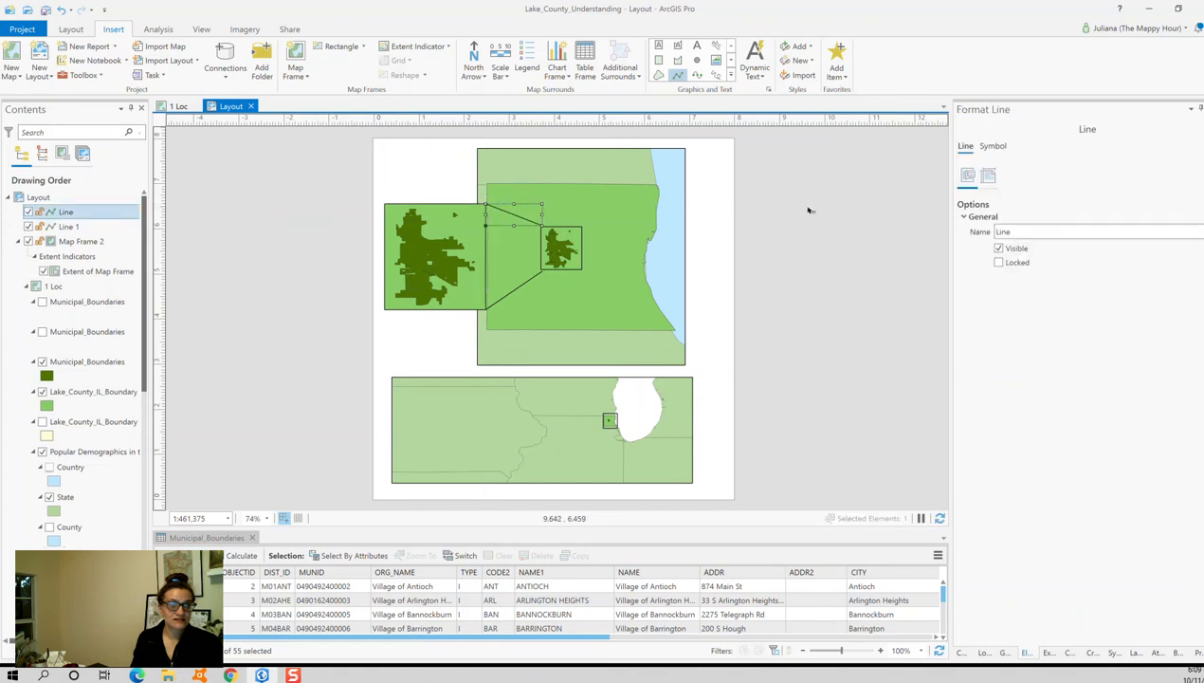
{"action": "left_click", "coordinate": [806, 208]}
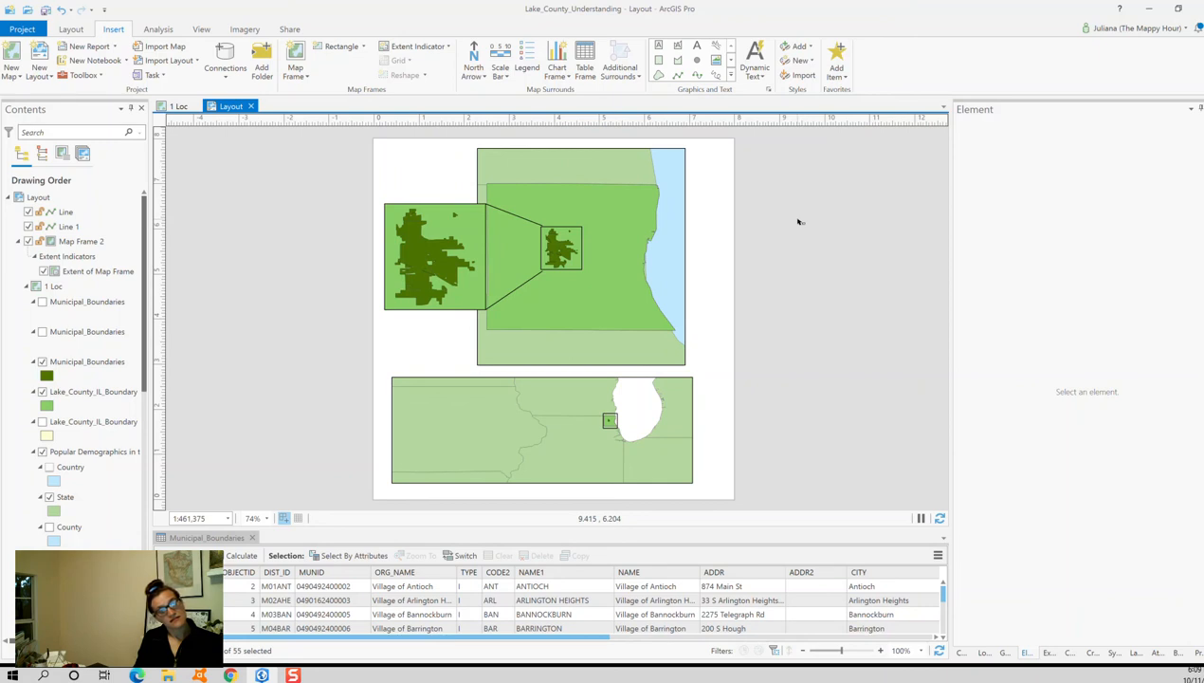
- Draw a polyline from the county frame's lower-left corner along the top of the extent indicator in Map Frame 2 to the county frame's lower-right corner
{"action": "left_click", "coordinate": [677, 74]}
{"action": "left_click", "coordinate": [478, 365]}
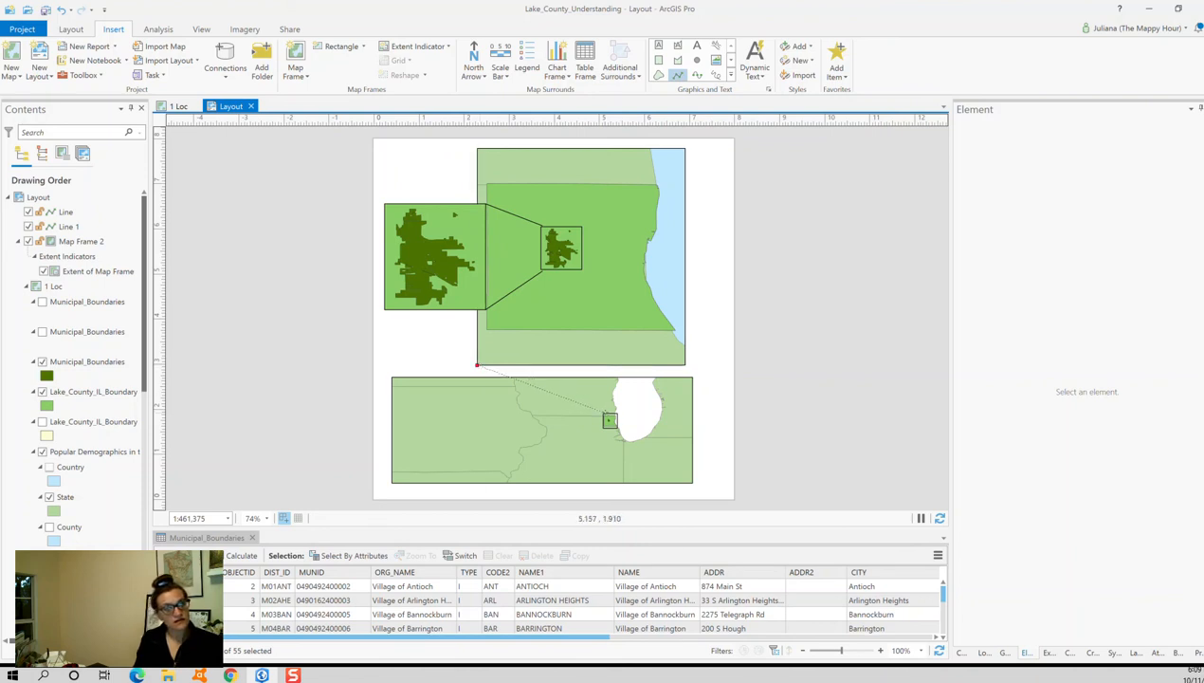
{"action": "left_click", "coordinate": [603, 414]}
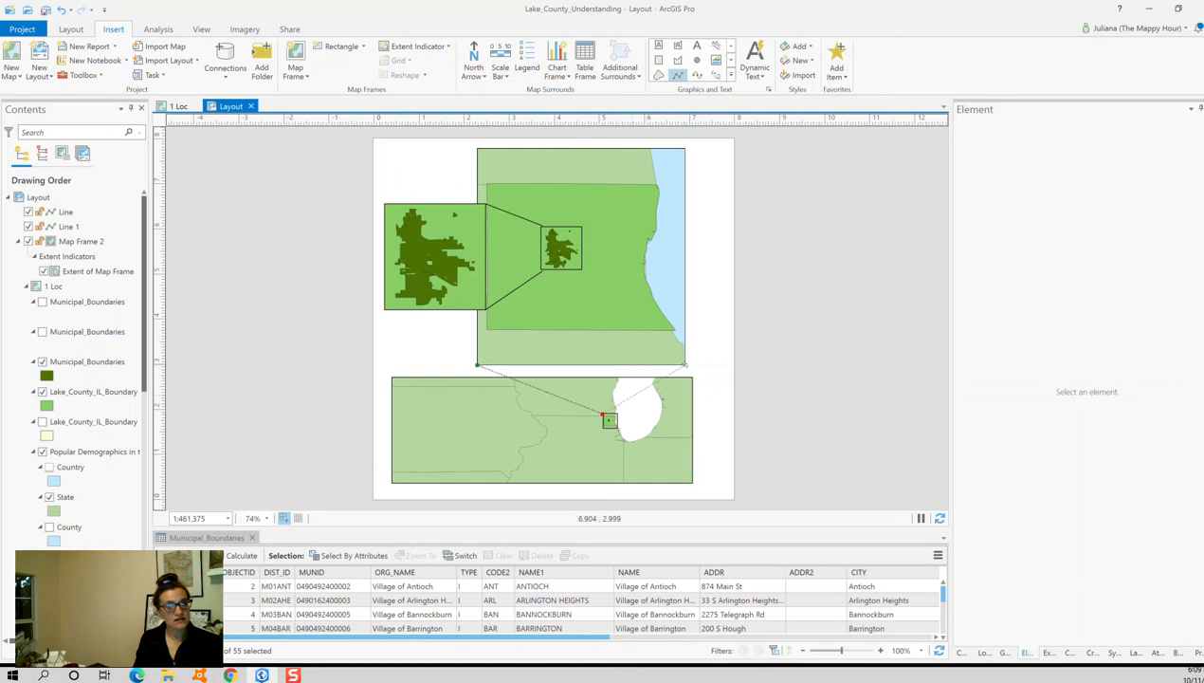
{"action": "left_click", "coordinate": [616, 414]}
{"action": "double_click", "coordinate": [685, 365]}
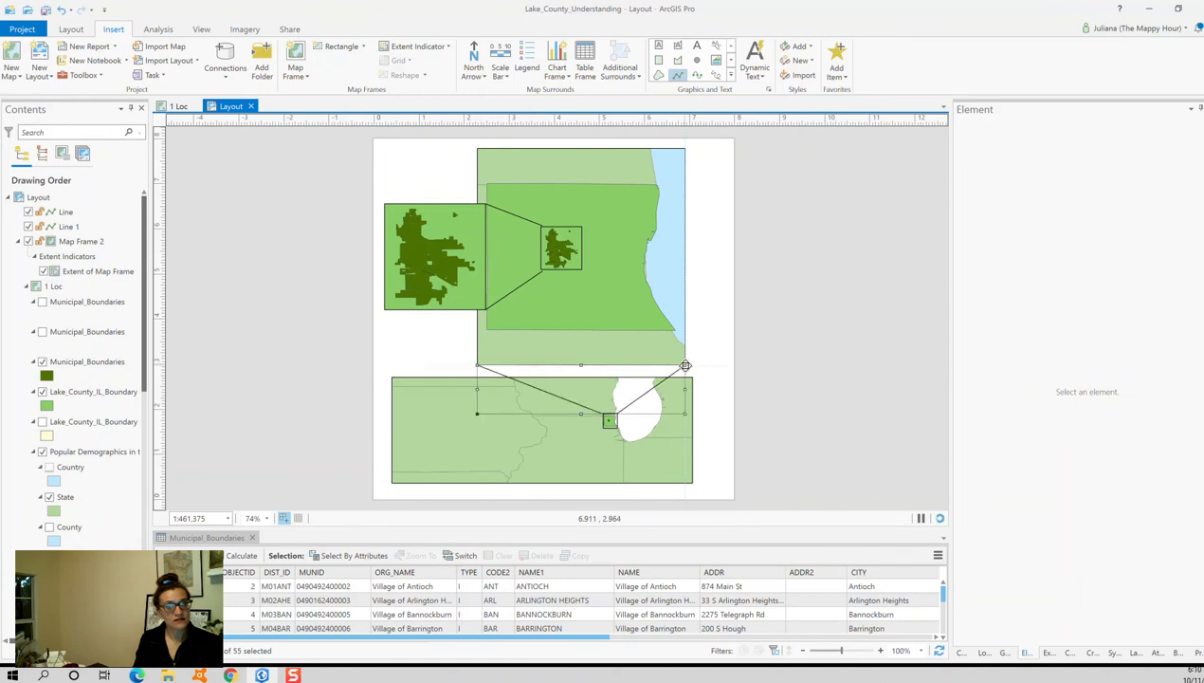
{"action": "left_click", "coordinate": [757, 350]}
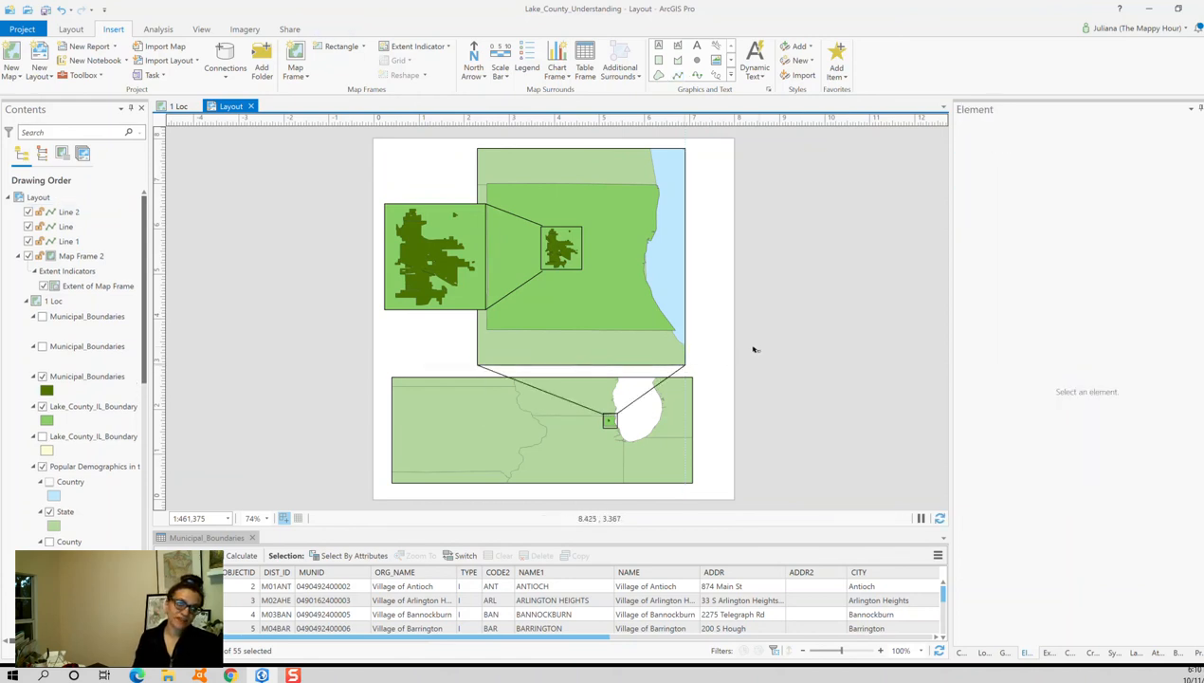